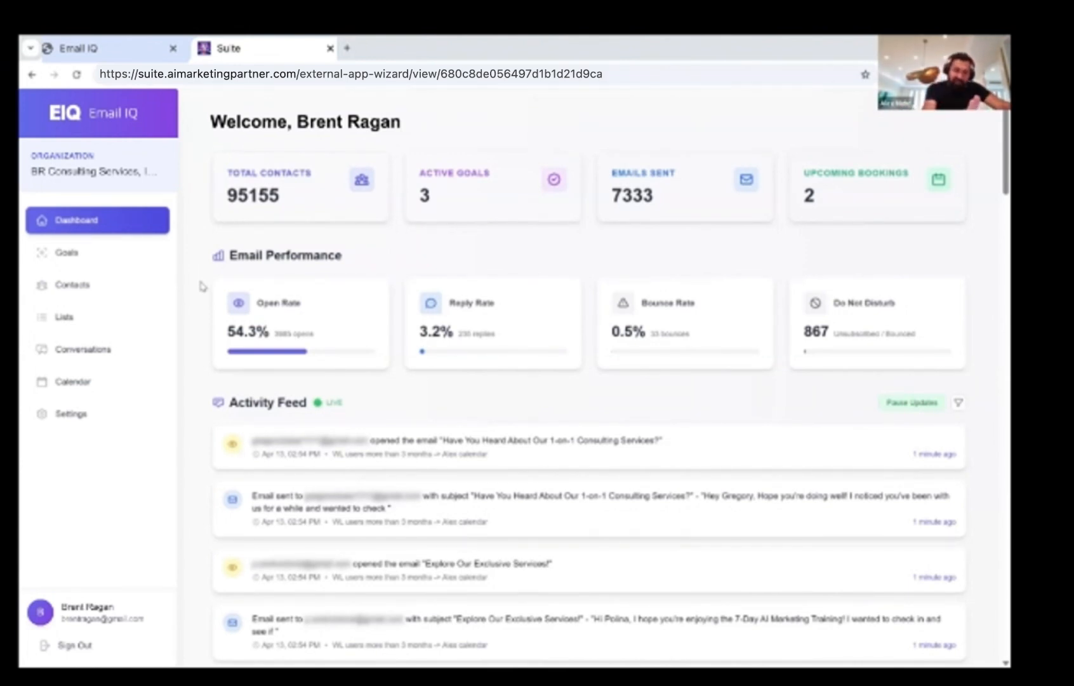
Step: View the goals list, and examine the organization, sender, email, wallet and integration sections of the settings
{"action": "left_click", "coordinate": [103, 255]}
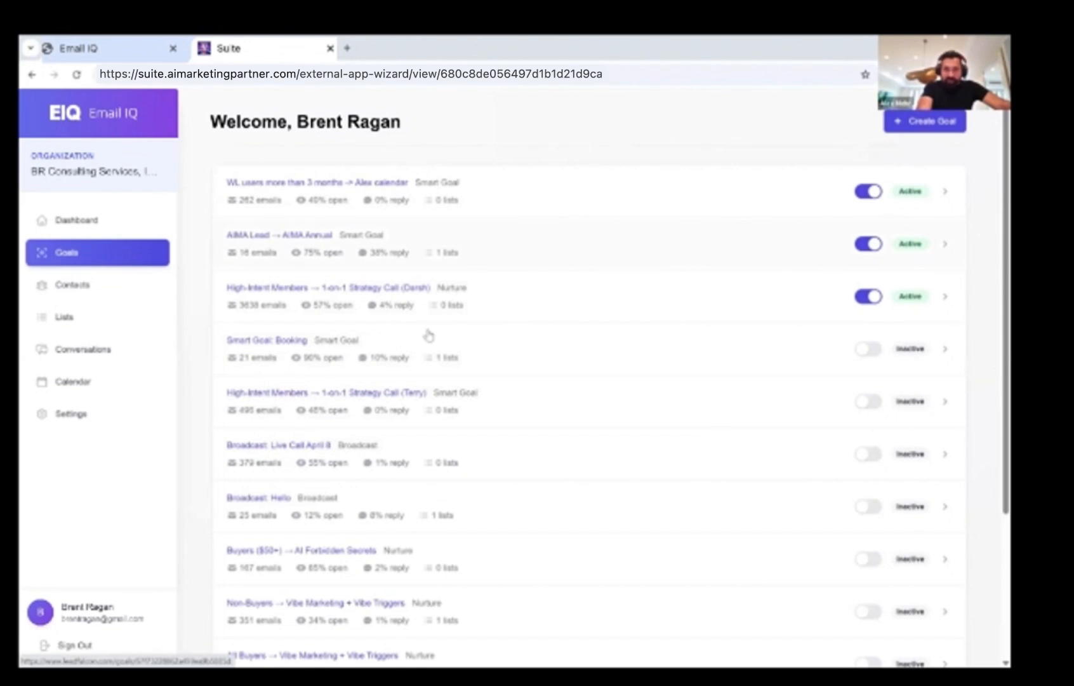
{"action": "left_click", "coordinate": [81, 413]}
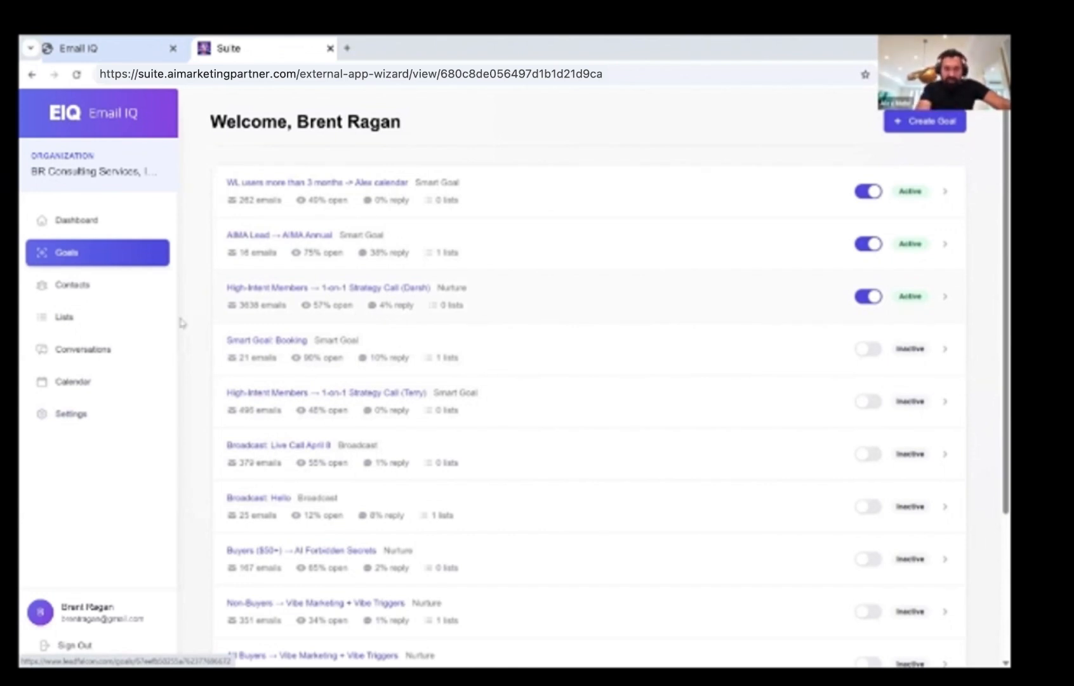
{"action": "left_click", "coordinate": [77, 414]}
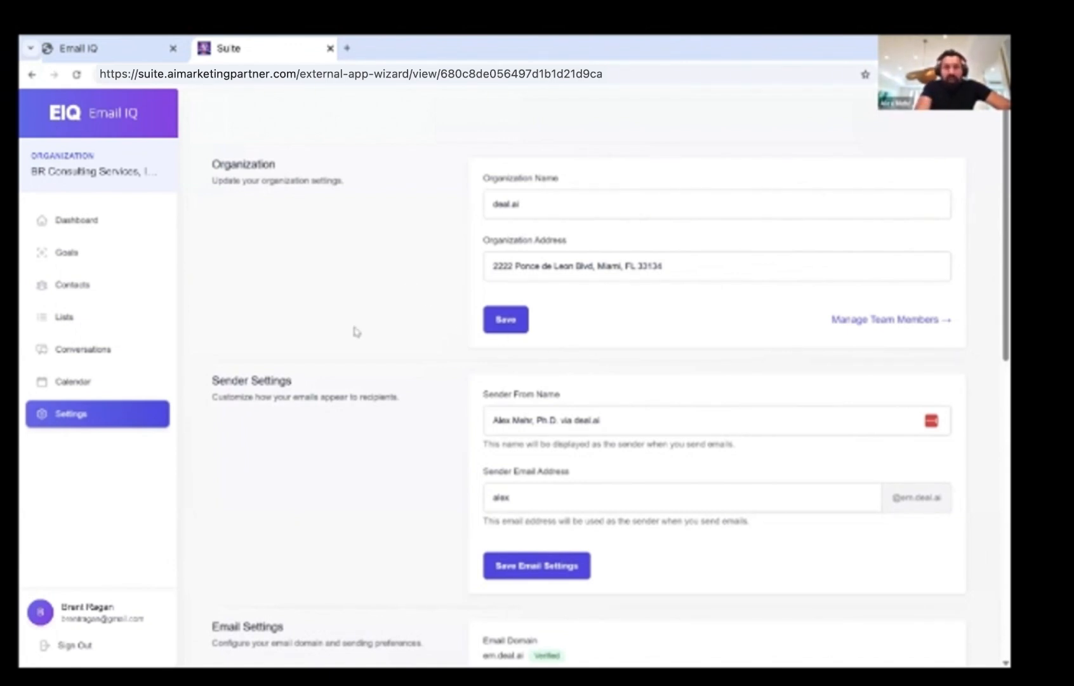
{"action": "scroll", "coordinate": [450, 370], "scroll_direction": "down", "scroll_amount": 2}
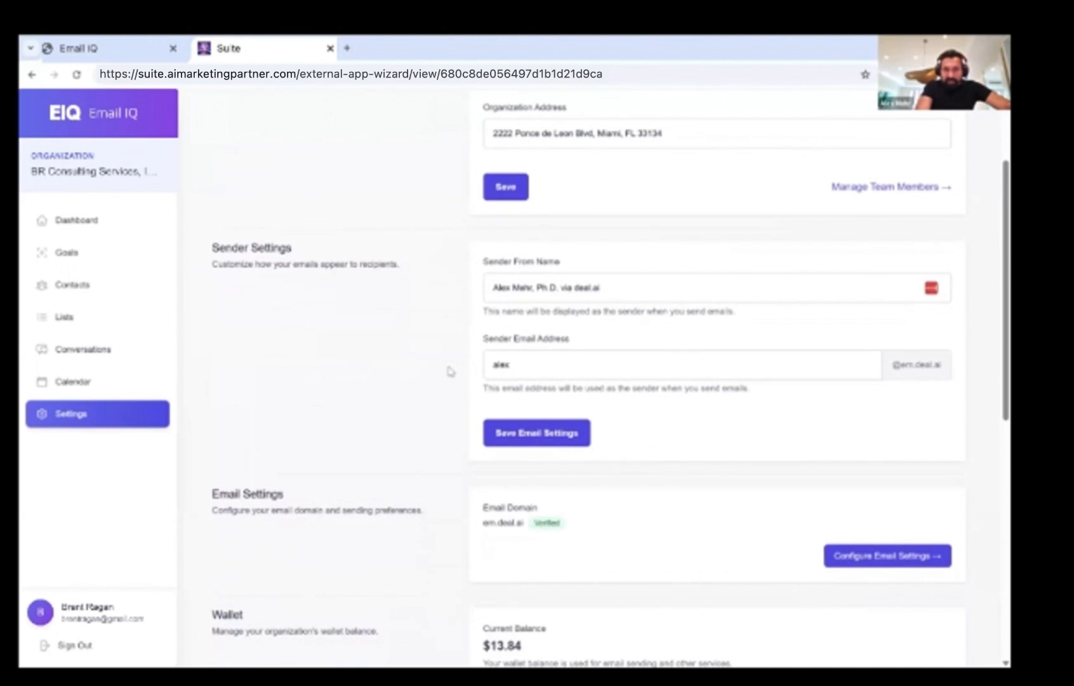
{"action": "scroll", "coordinate": [419, 394], "scroll_direction": "down", "scroll_amount": 2}
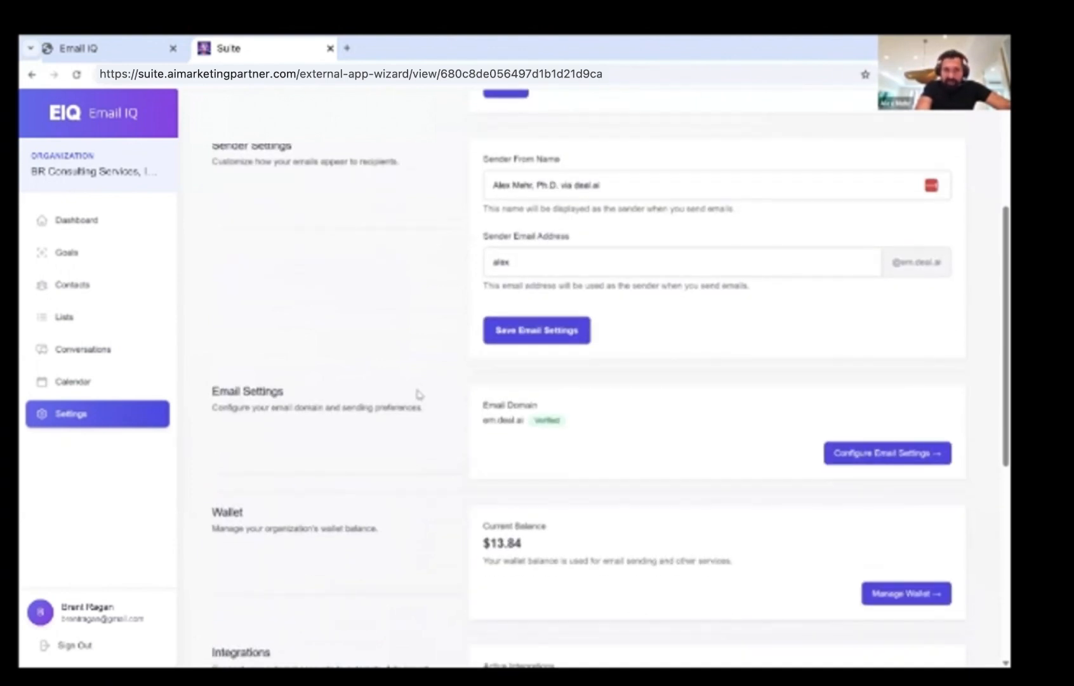
{"action": "scroll", "coordinate": [419, 395], "scroll_direction": "down", "scroll_amount": 2}
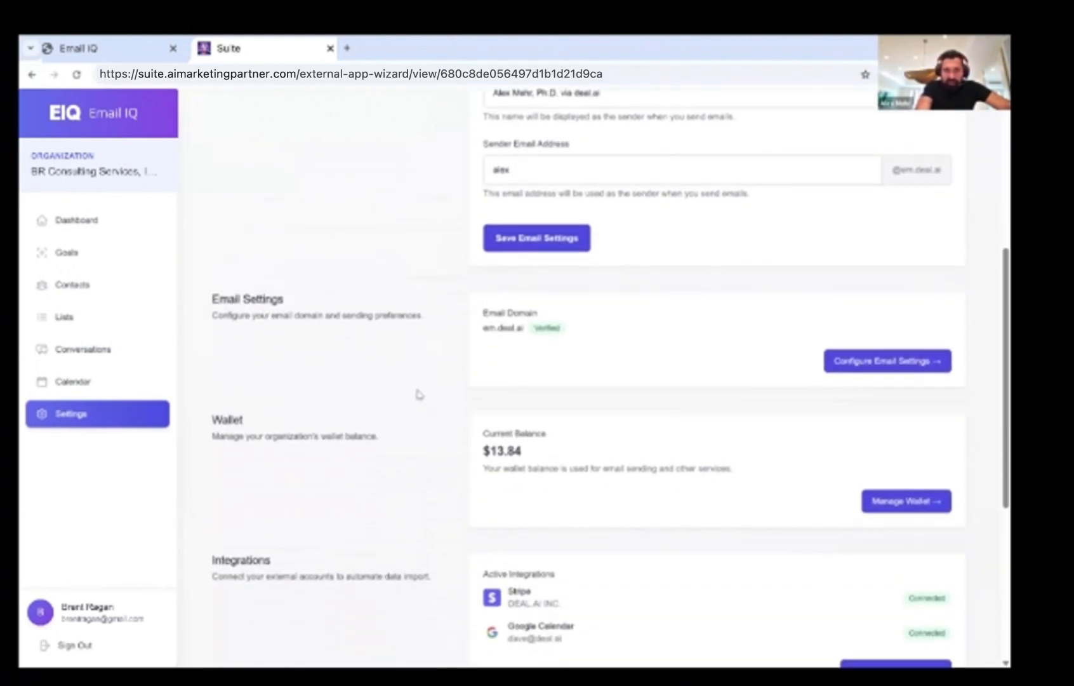
{"action": "scroll", "coordinate": [419, 395], "scroll_direction": "down", "scroll_amount": 1}
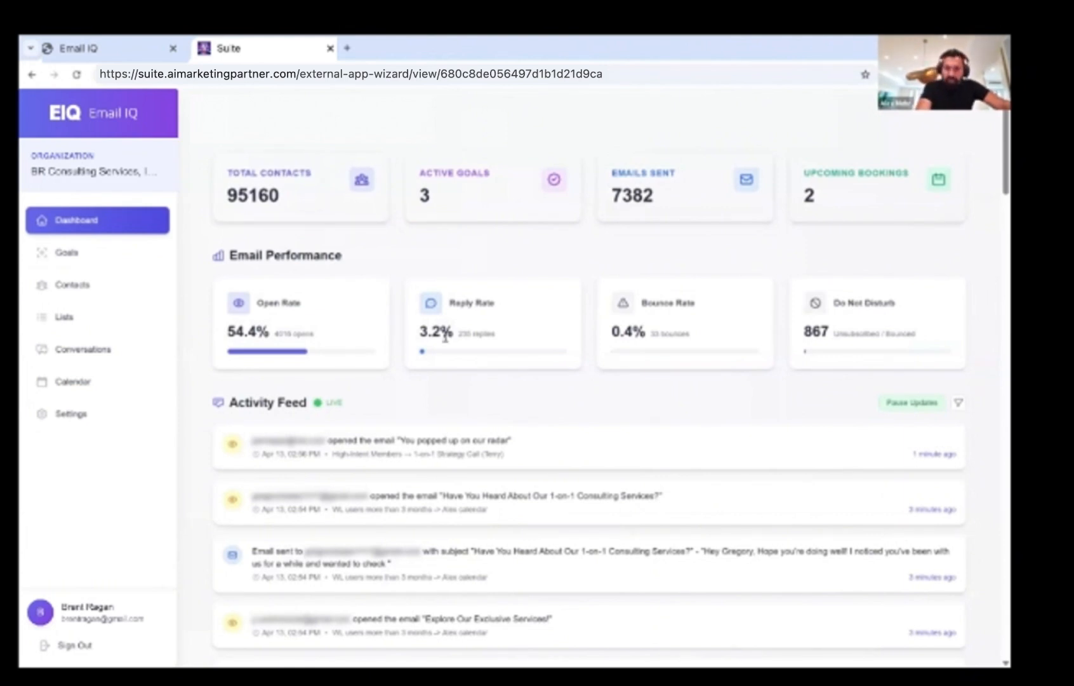
Step: Check the contact lists, and open the active High-Intent Members → 1-on-1 Strategy Call nurture goal to review its details, stats and description
{"action": "left_click", "coordinate": [81, 319]}
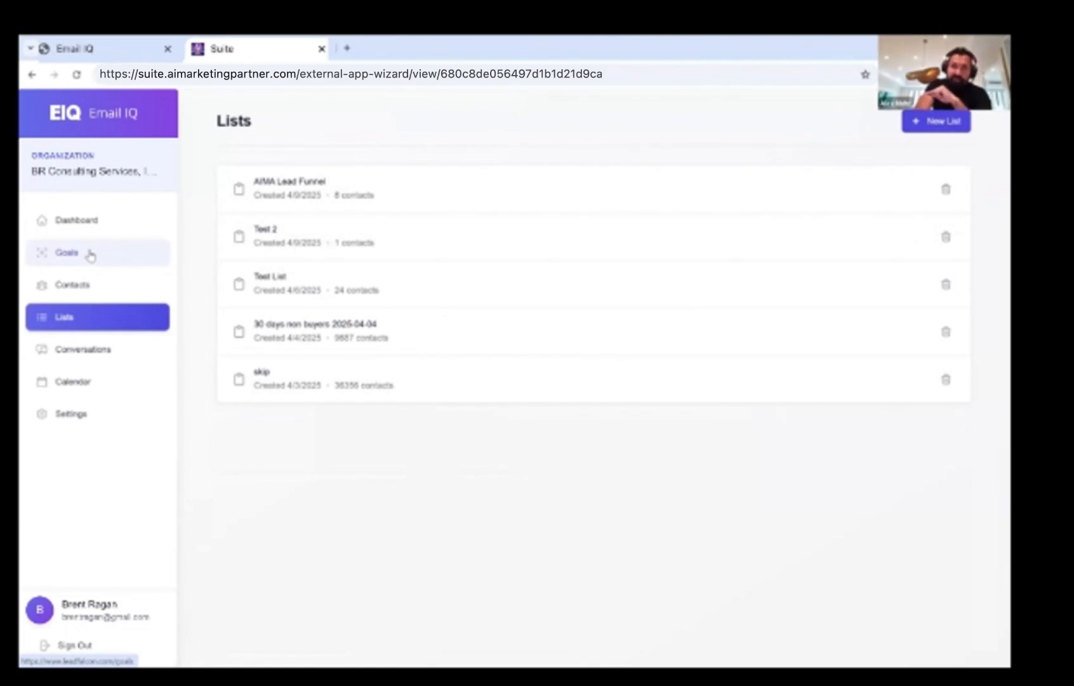
{"action": "left_click", "coordinate": [91, 254]}
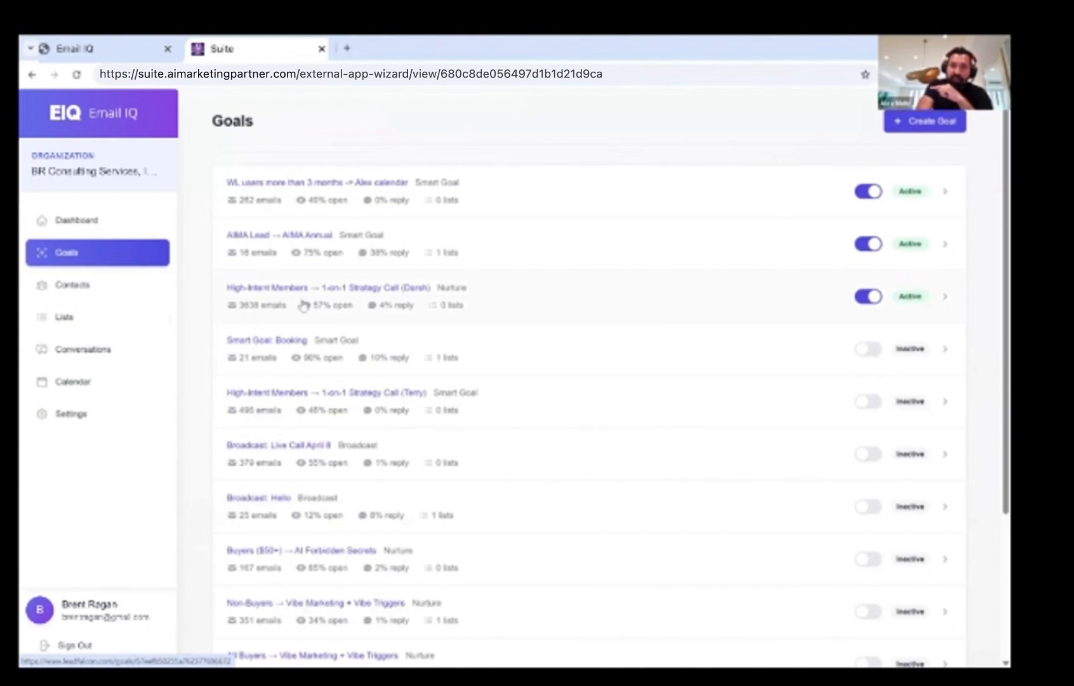
{"action": "left_click", "coordinate": [320, 289]}
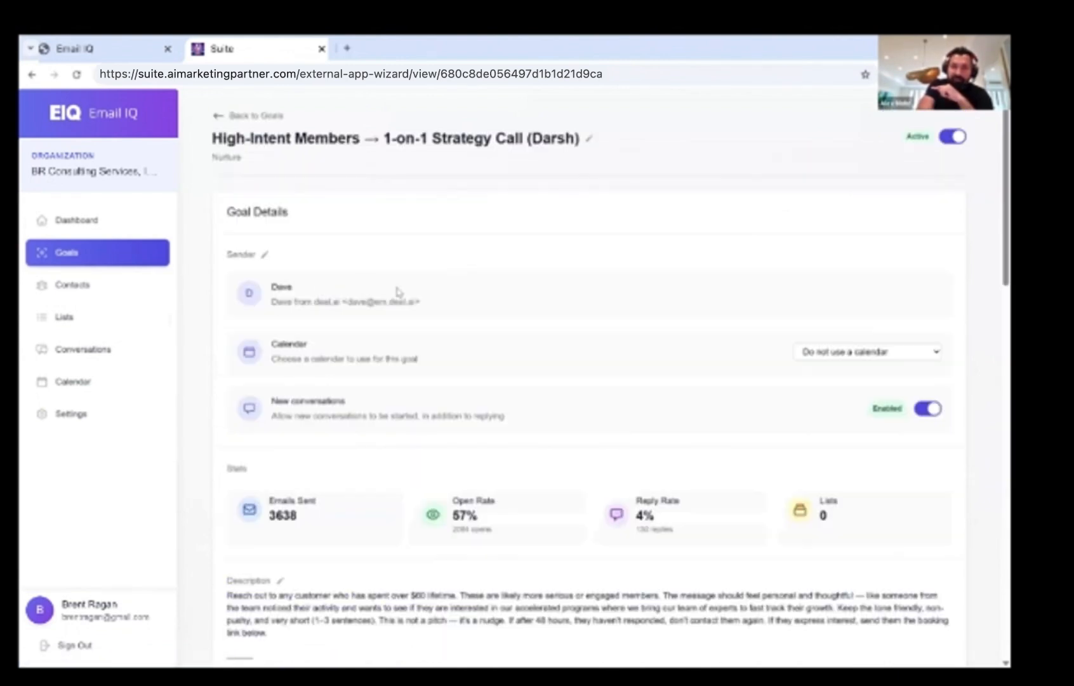
{"action": "scroll", "coordinate": [398, 292], "scroll_direction": "down", "scroll_amount": 3}
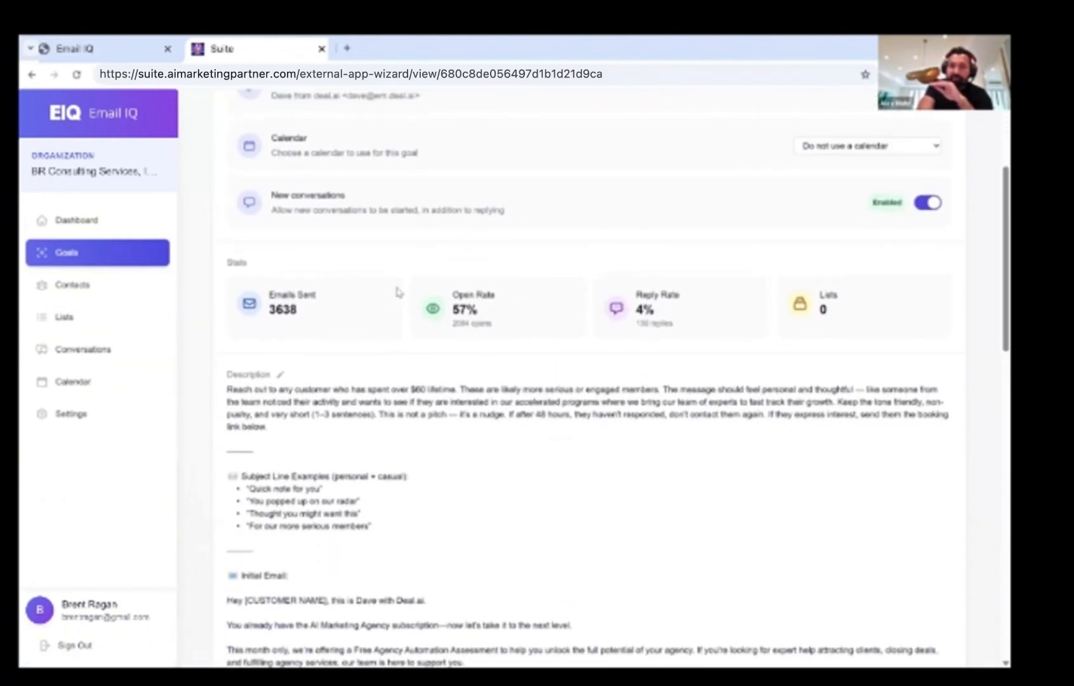
{"action": "scroll", "coordinate": [398, 292], "scroll_direction": "up", "scroll_amount": 1}
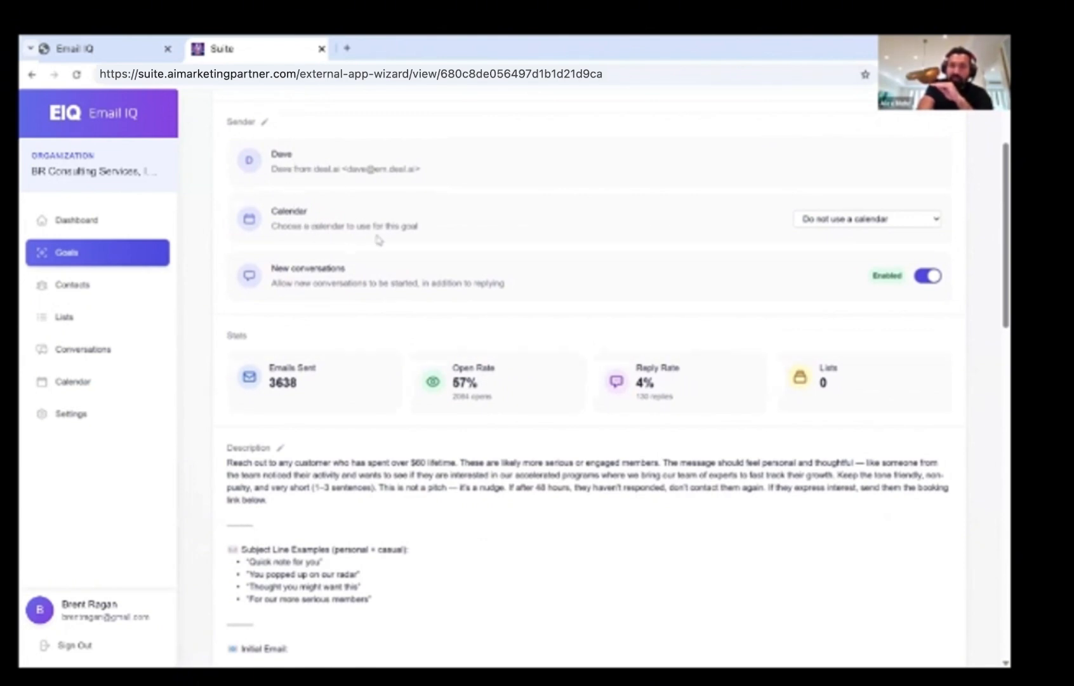
{"action": "scroll", "coordinate": [371, 280], "scroll_direction": "down", "scroll_amount": 1}
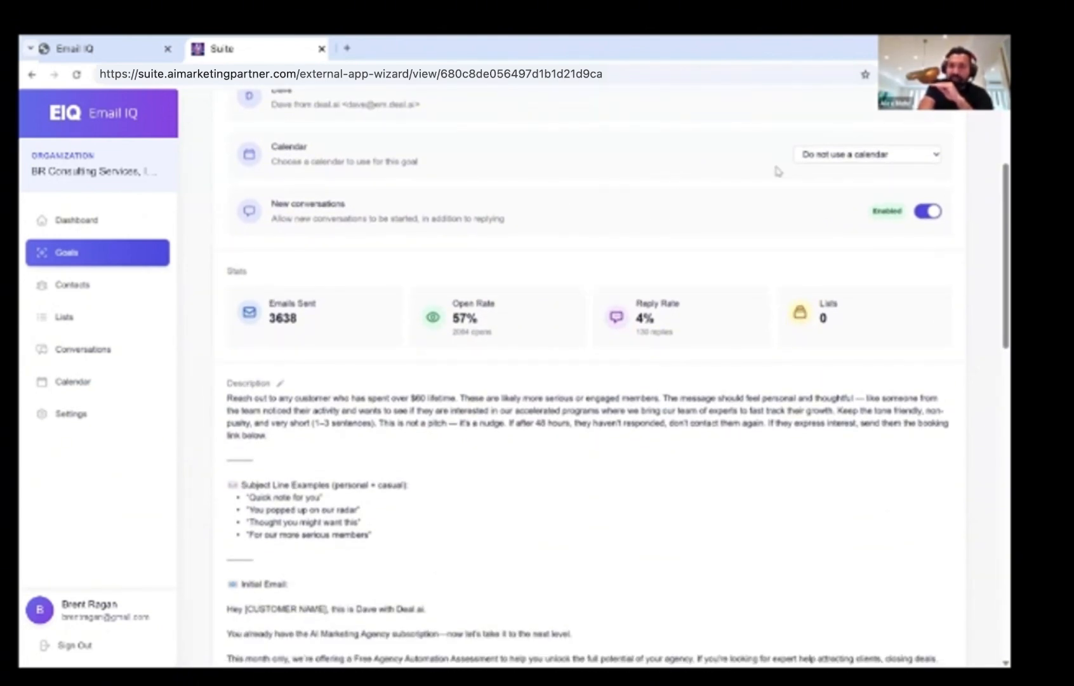
{"action": "scroll", "coordinate": [646, 257], "scroll_direction": "down", "scroll_amount": 2}
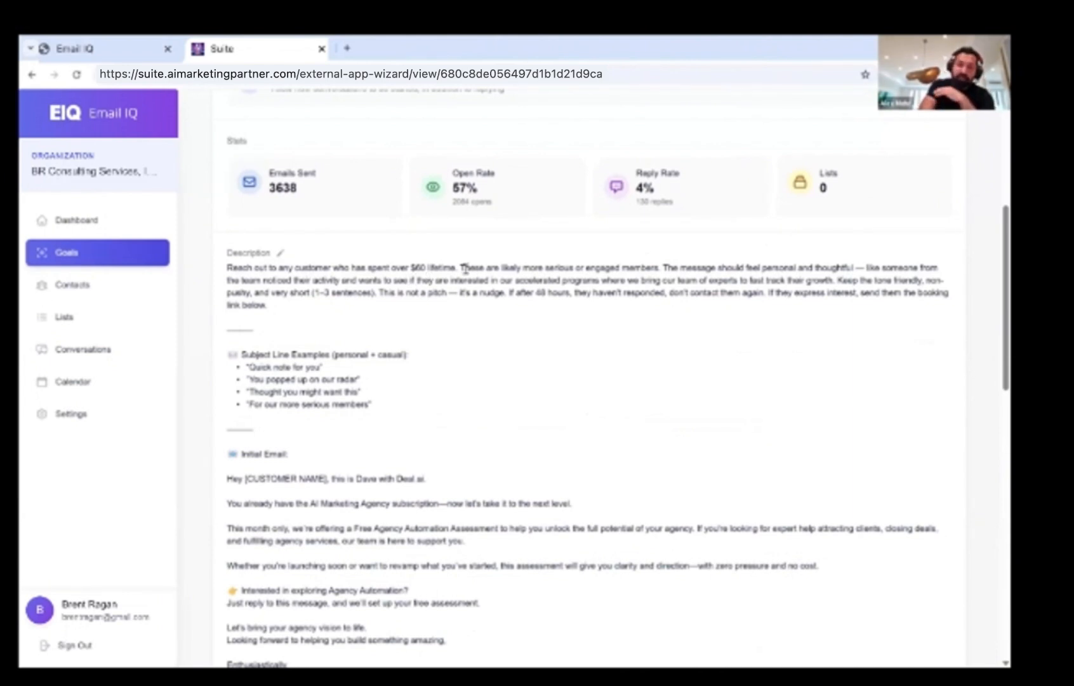
{"action": "scroll", "coordinate": [465, 269], "scroll_direction": "down", "scroll_amount": 2}
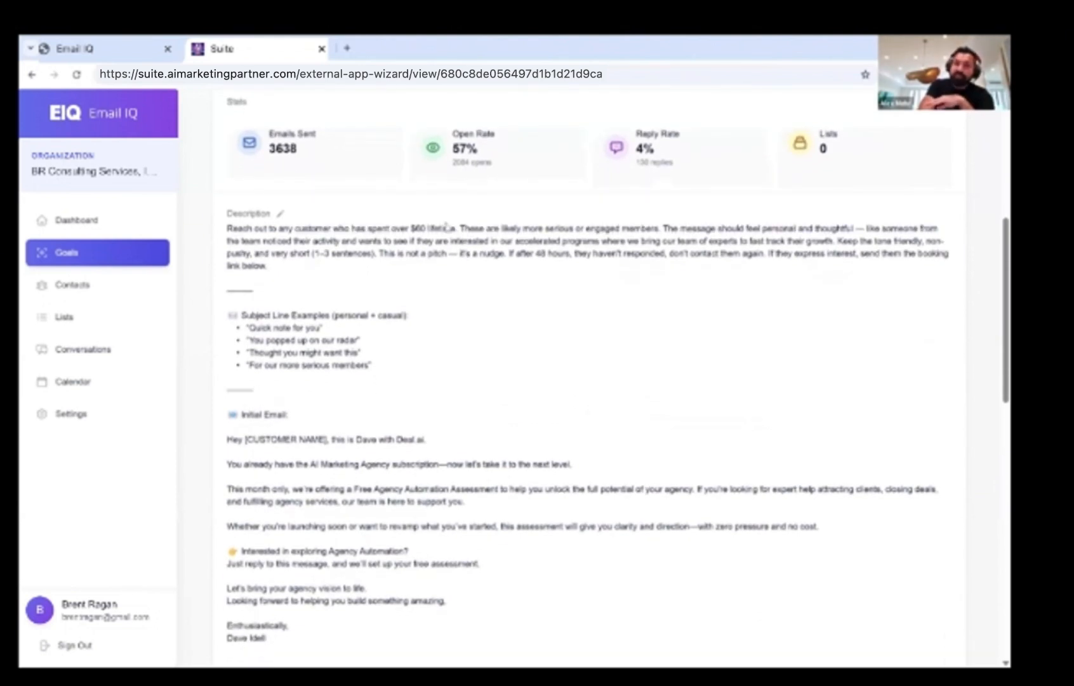
Step: Open the goal's description for editing and read its outreach instructions, subject line examples and the start of the initial email
{"action": "left_click", "coordinate": [280, 214]}
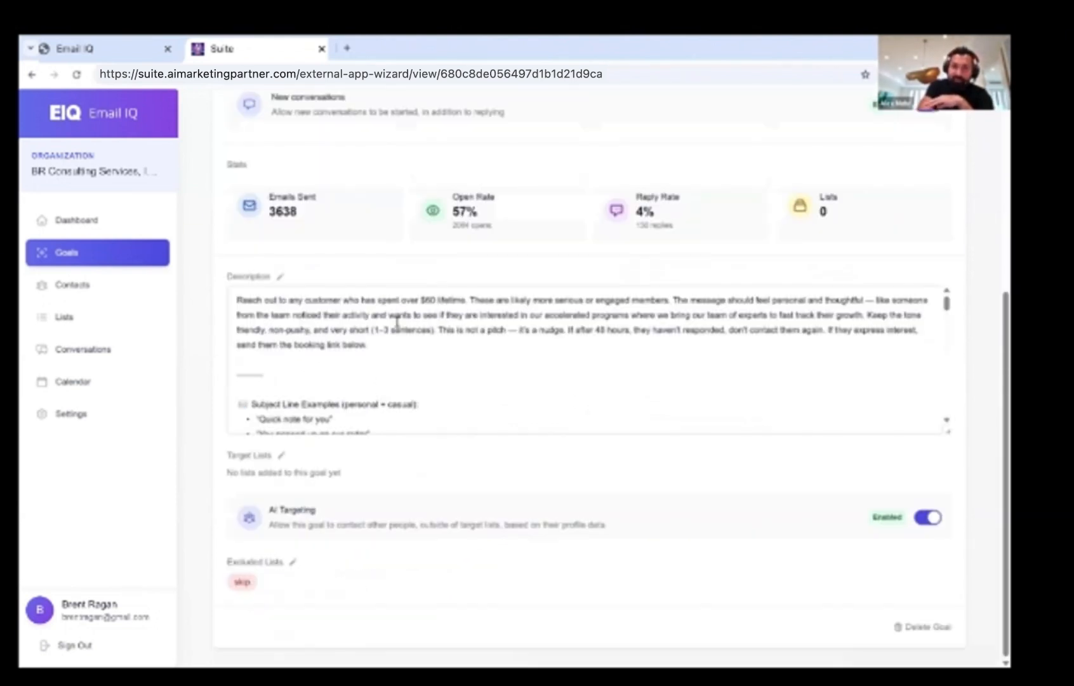
{"action": "scroll", "coordinate": [390, 337], "scroll_direction": "down", "scroll_amount": 3}
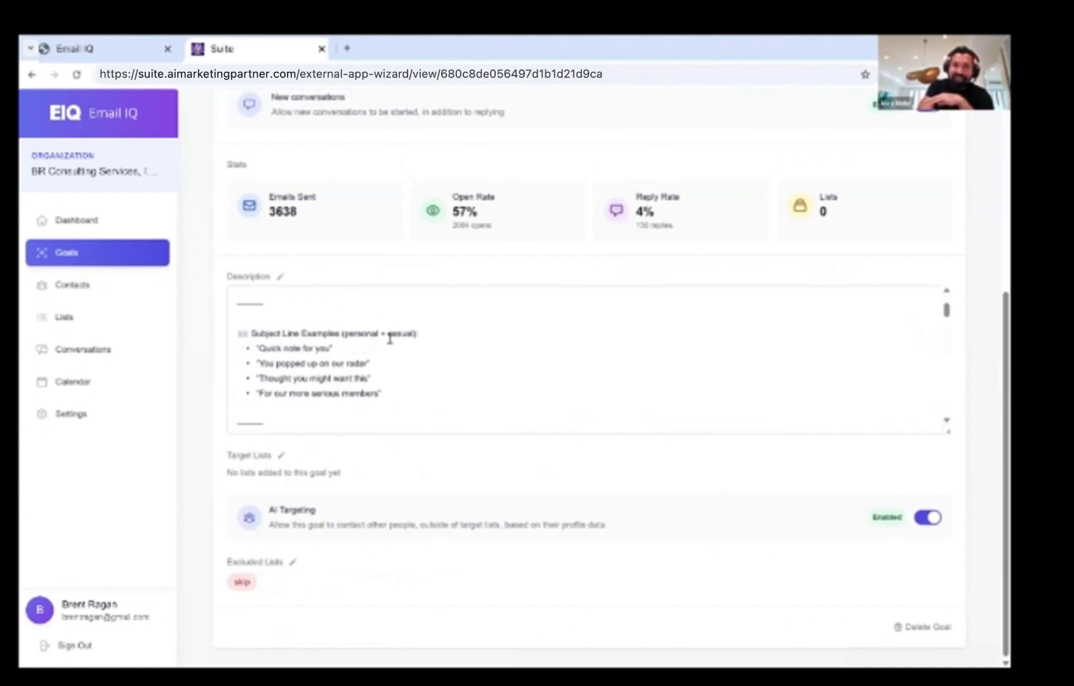
{"action": "scroll", "coordinate": [391, 338], "scroll_direction": "up", "scroll_amount": 3}
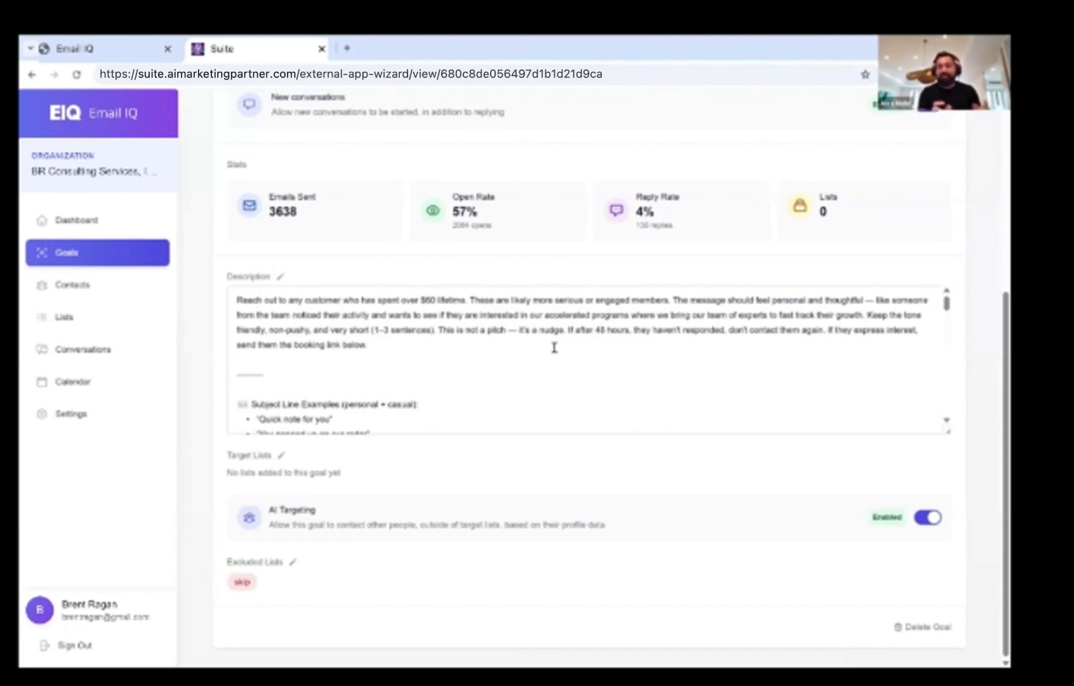
{"action": "scroll", "coordinate": [554, 347], "scroll_direction": "down", "scroll_amount": 2}
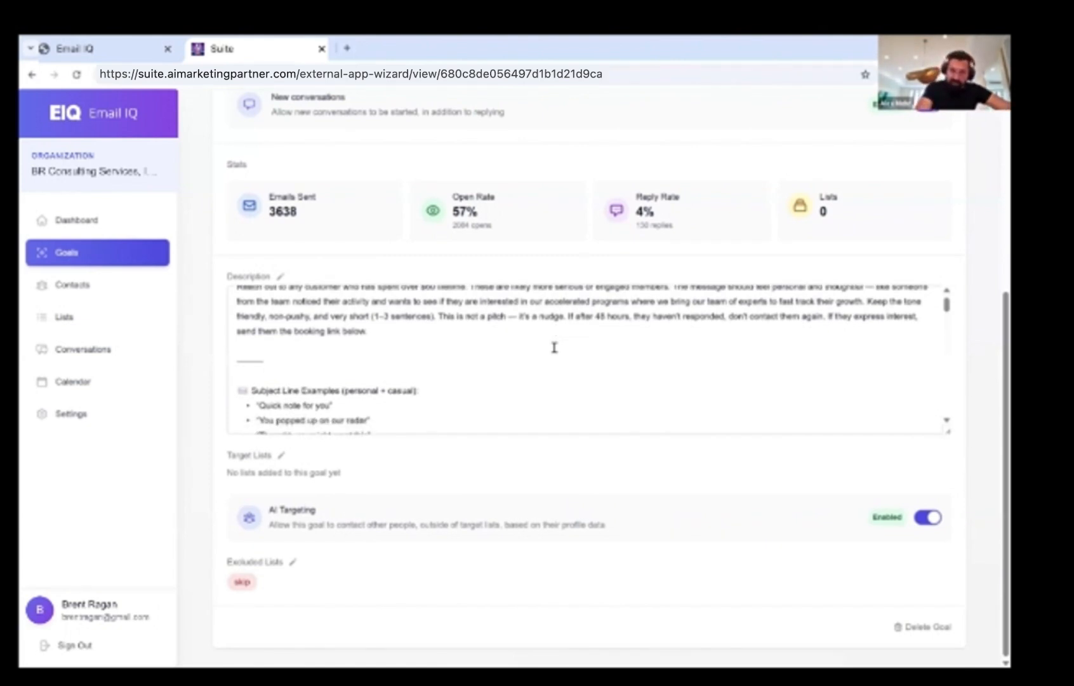
{"action": "scroll", "coordinate": [432, 351], "scroll_direction": "down", "scroll_amount": 3}
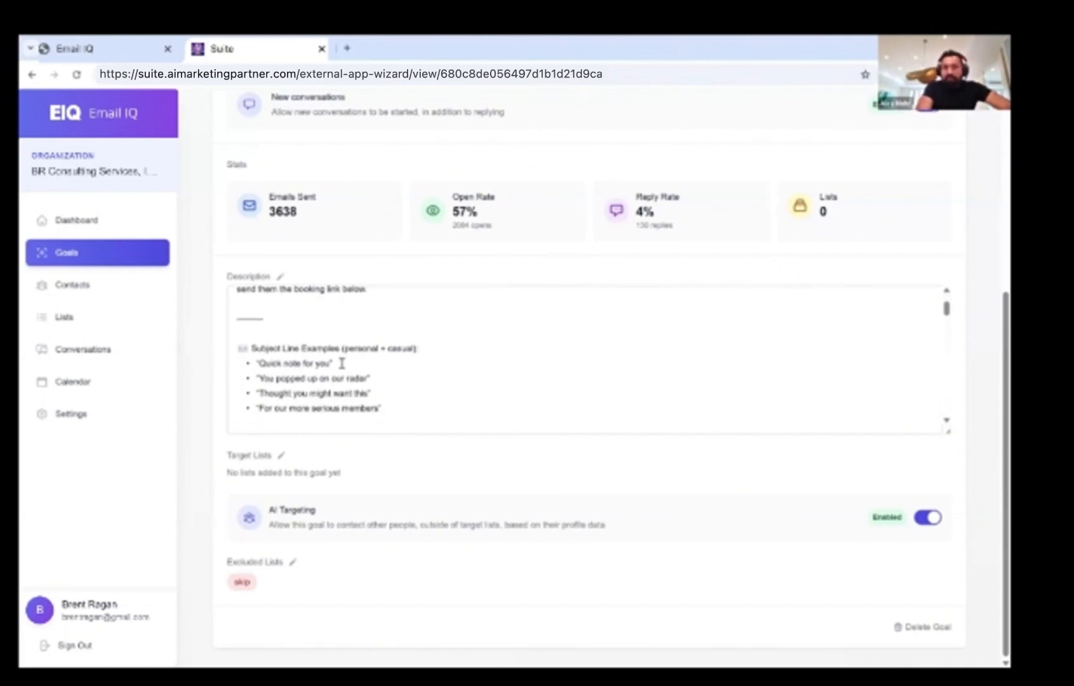
{"action": "scroll", "coordinate": [342, 363], "scroll_direction": "down", "scroll_amount": 2}
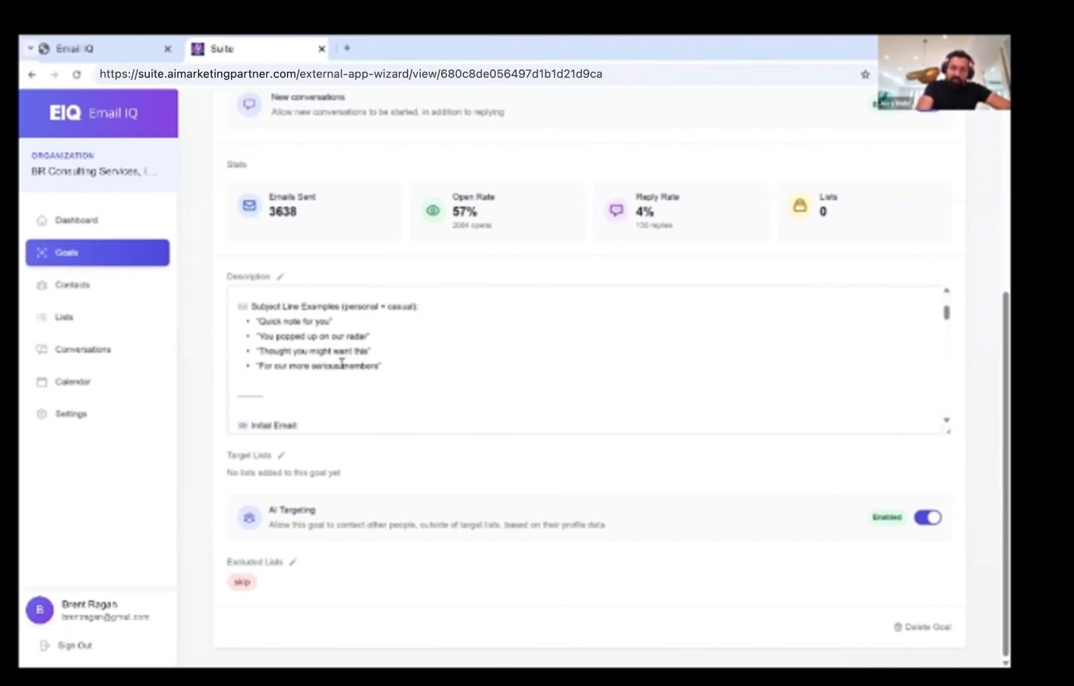
{"action": "scroll", "coordinate": [342, 363], "scroll_direction": "down", "scroll_amount": 4}
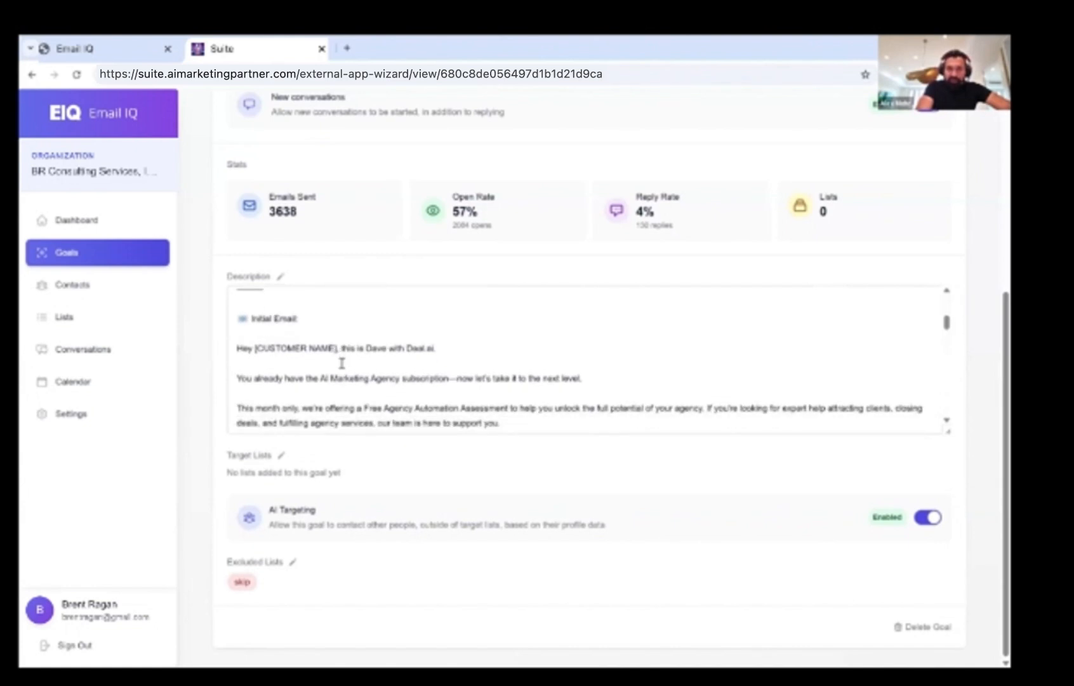
{"action": "scroll", "coordinate": [343, 361], "scroll_direction": "up", "scroll_amount": 4}
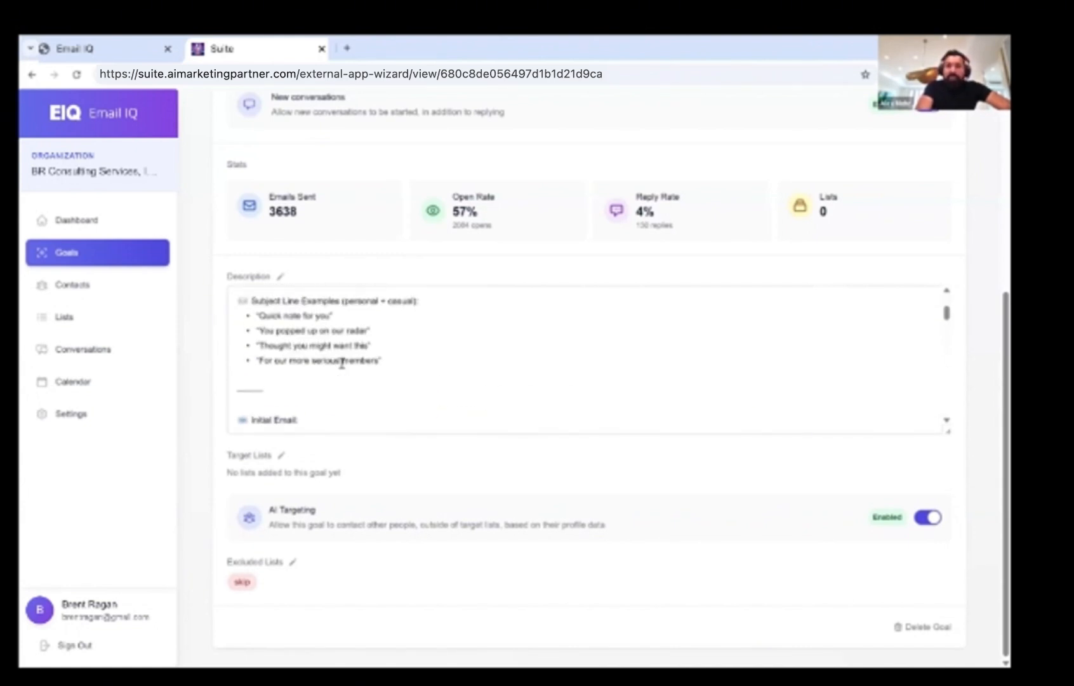
{"action": "scroll", "coordinate": [340, 364], "scroll_direction": "up", "scroll_amount": 4}
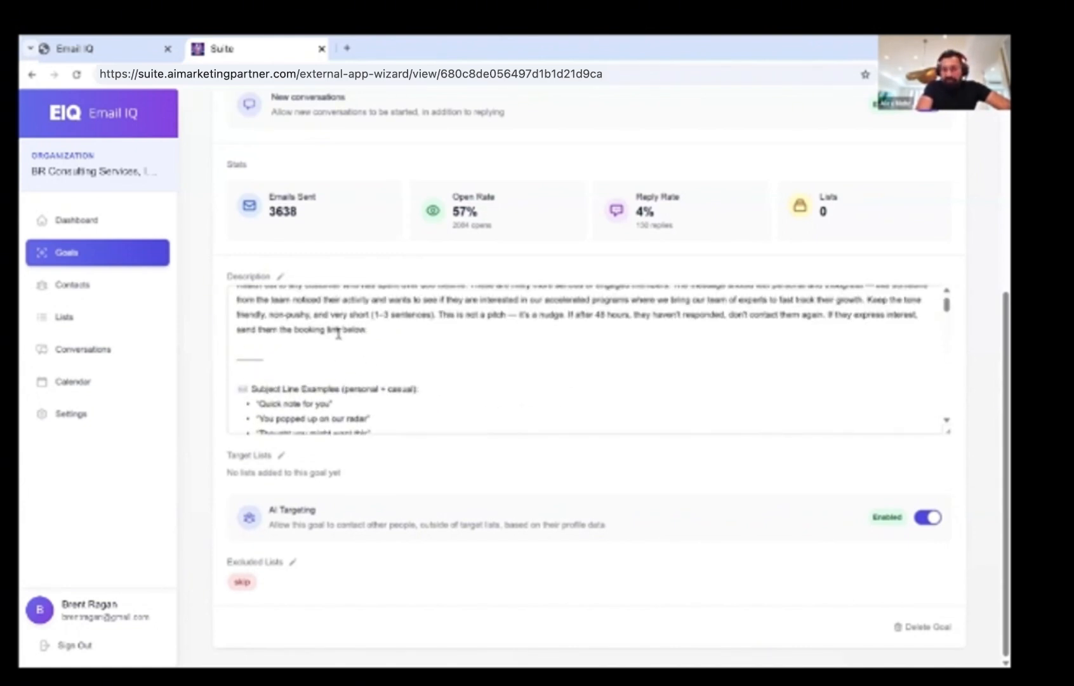
{"action": "scroll", "coordinate": [338, 333], "scroll_direction": "up", "scroll_amount": 1}
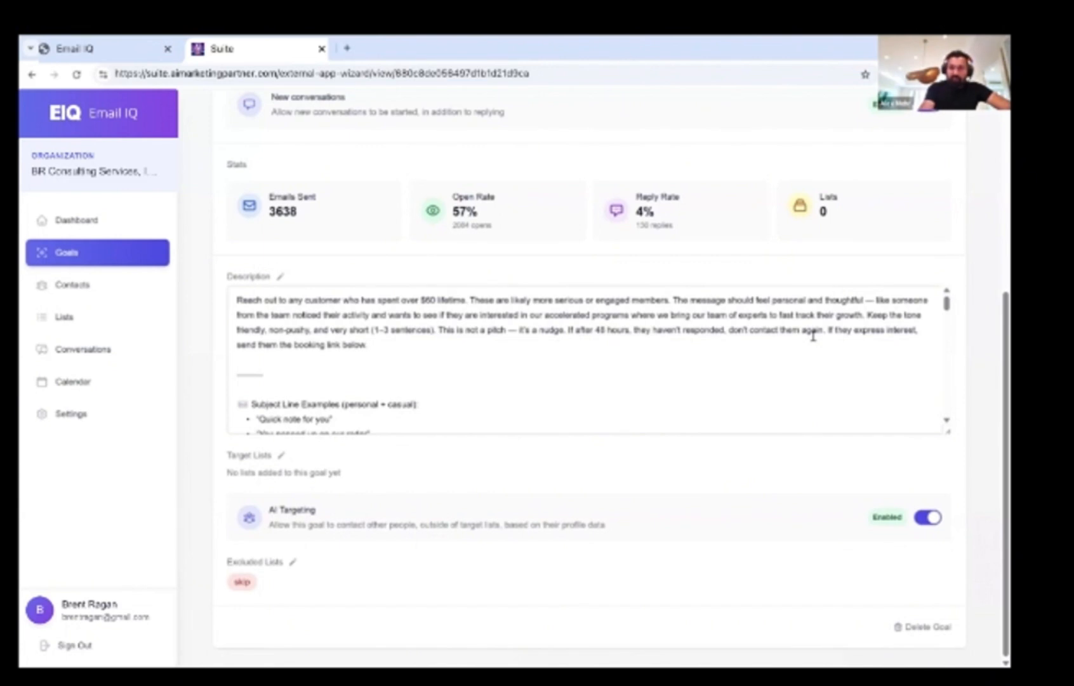
Step: Read through the rest of the goal description, covering the initial, follow-up and reply emails and the customer support instructions
{"action": "scroll", "coordinate": [812, 336], "scroll_direction": "down", "scroll_amount": 1}
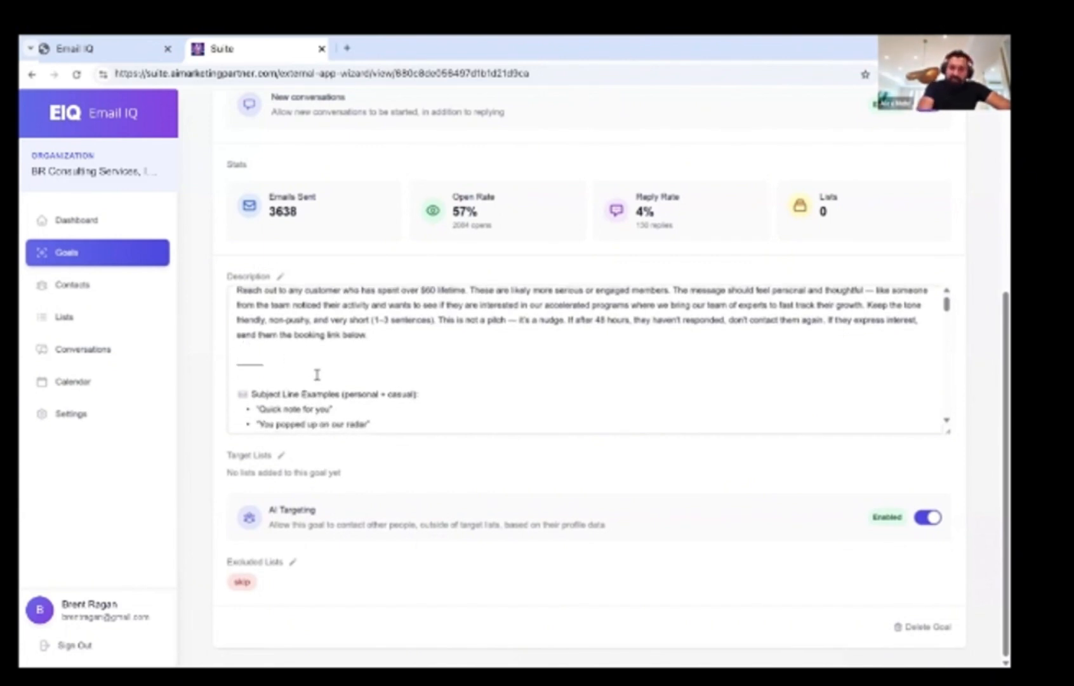
{"action": "scroll", "coordinate": [325, 377], "scroll_direction": "down", "scroll_amount": 3}
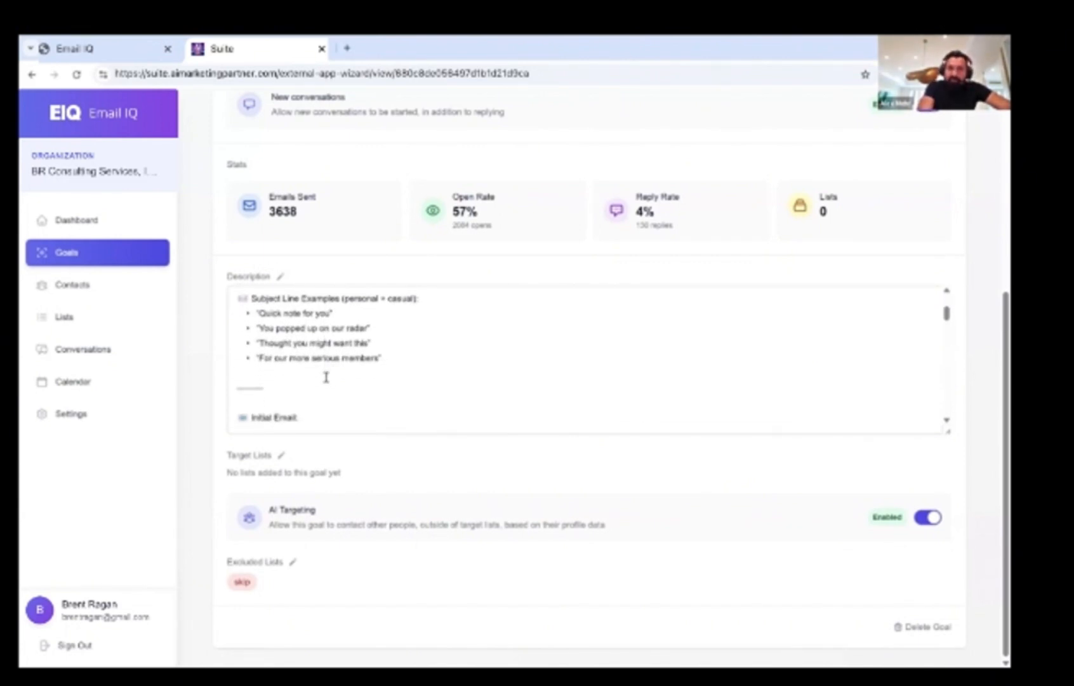
{"action": "scroll", "coordinate": [317, 362], "scroll_direction": "up", "scroll_amount": 1}
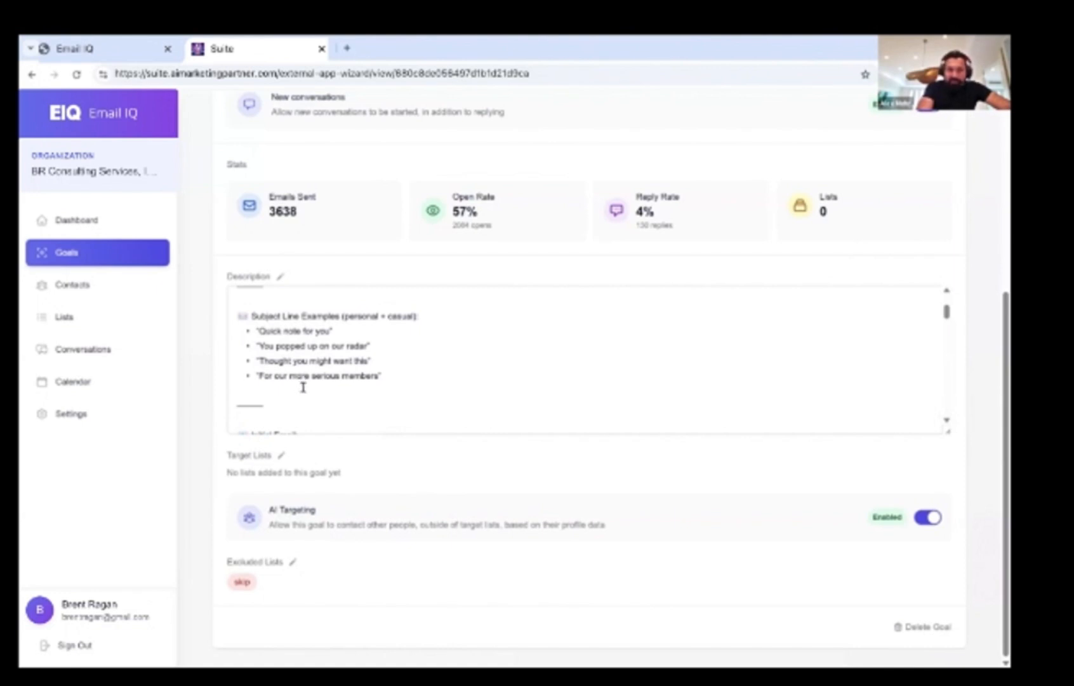
{"action": "scroll", "coordinate": [302, 384], "scroll_direction": "down", "scroll_amount": 2}
{"action": "scroll", "coordinate": [303, 387], "scroll_direction": "down", "scroll_amount": 10}
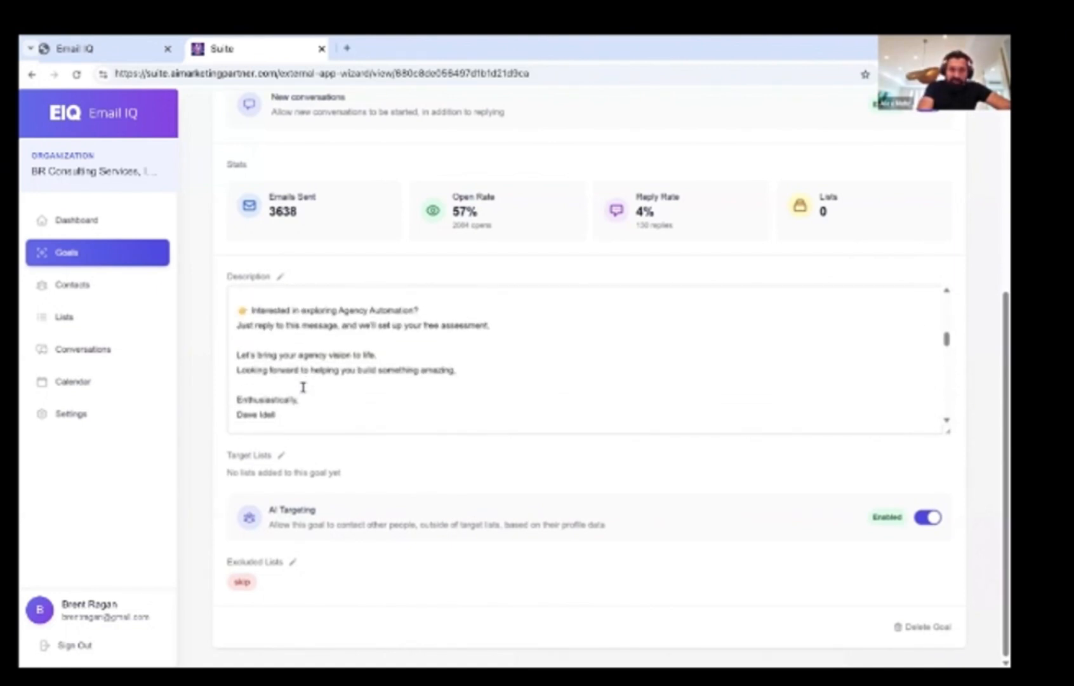
{"action": "scroll", "coordinate": [303, 386], "scroll_direction": "down", "scroll_amount": 12}
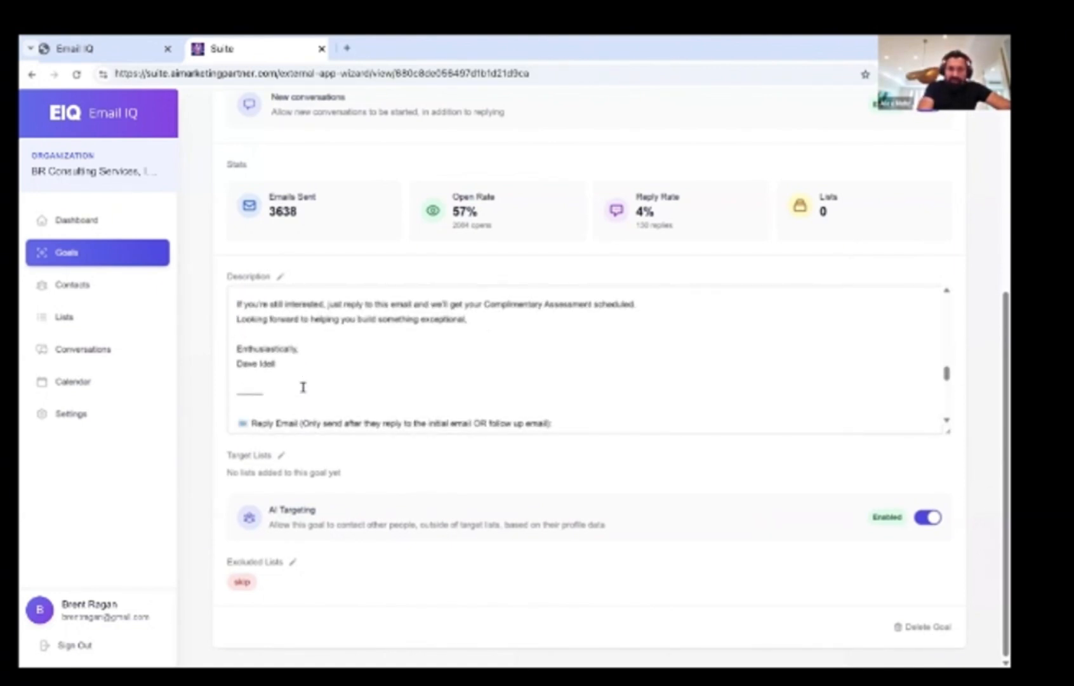
{"action": "scroll", "coordinate": [303, 386], "scroll_direction": "down", "scroll_amount": 8}
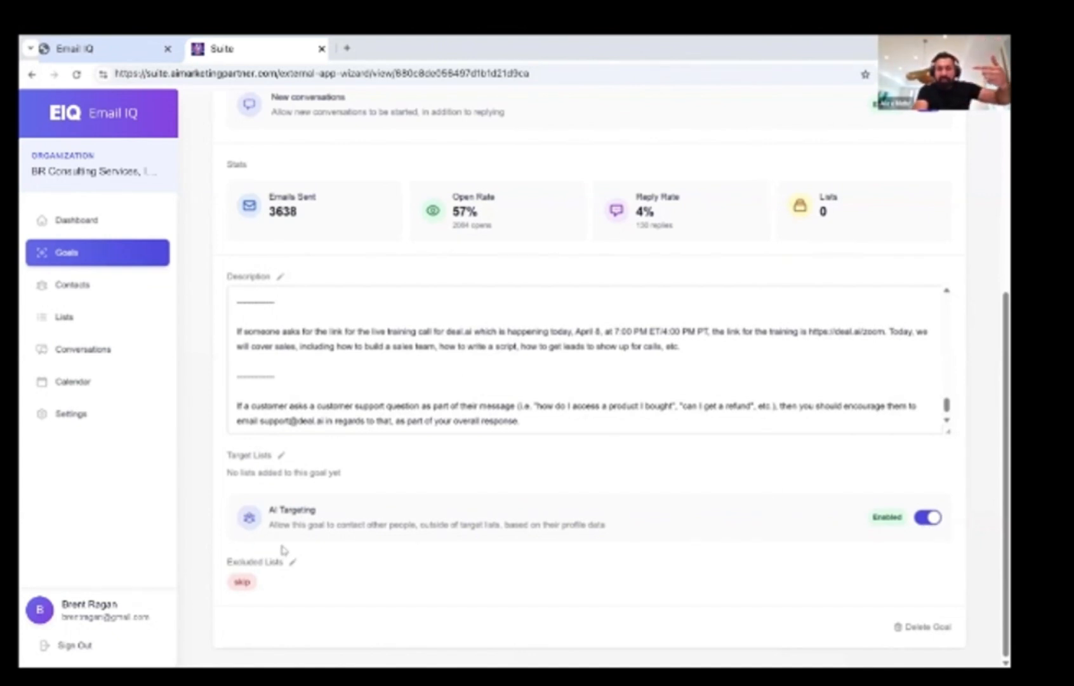
Step: Return to the dashboard and examine the email performance figures and the completed-goal entries in the activity feed
{"action": "left_click", "coordinate": [74, 223]}
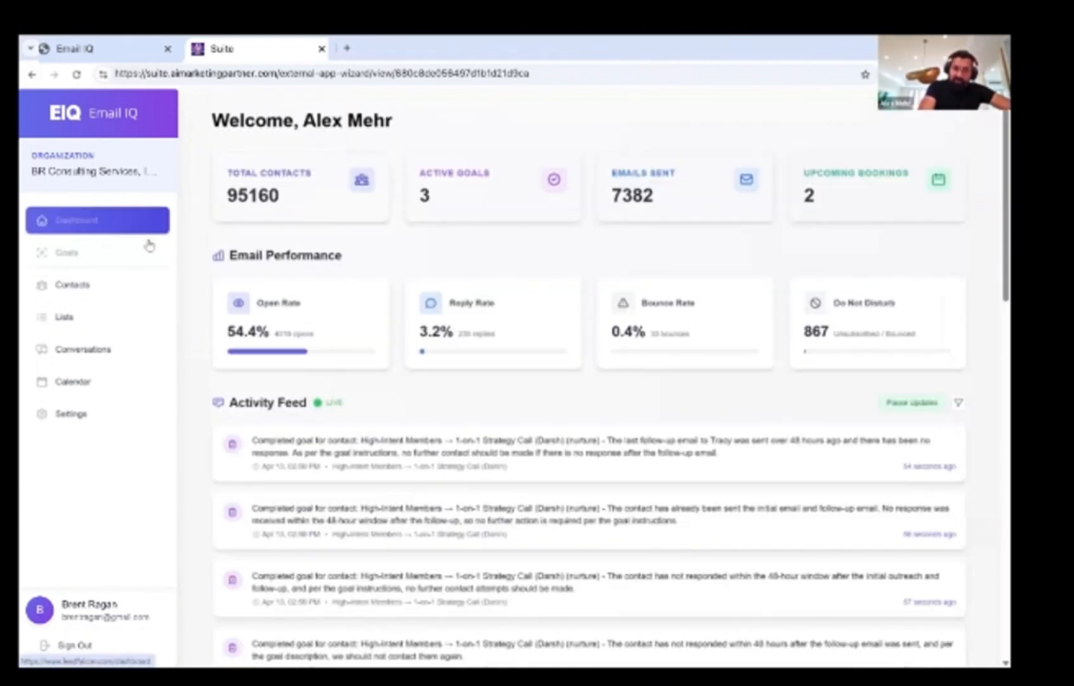
{"action": "scroll", "coordinate": [329, 375], "scroll_direction": "down", "scroll_amount": 1}
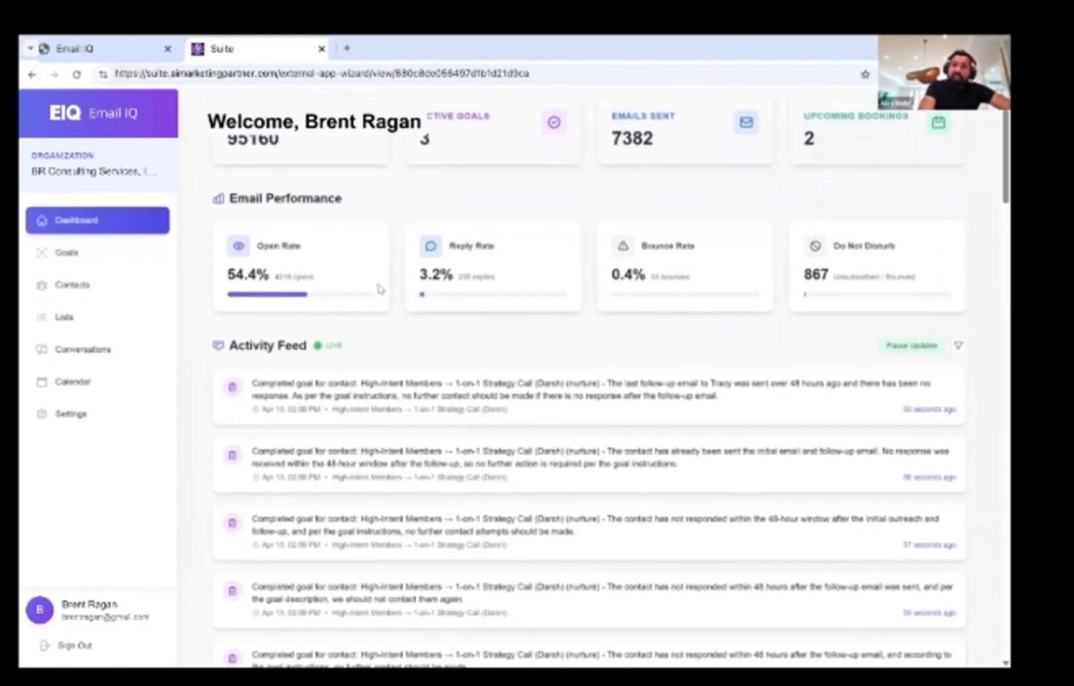
{"action": "scroll", "coordinate": [377, 285], "scroll_direction": "up", "scroll_amount": 1}
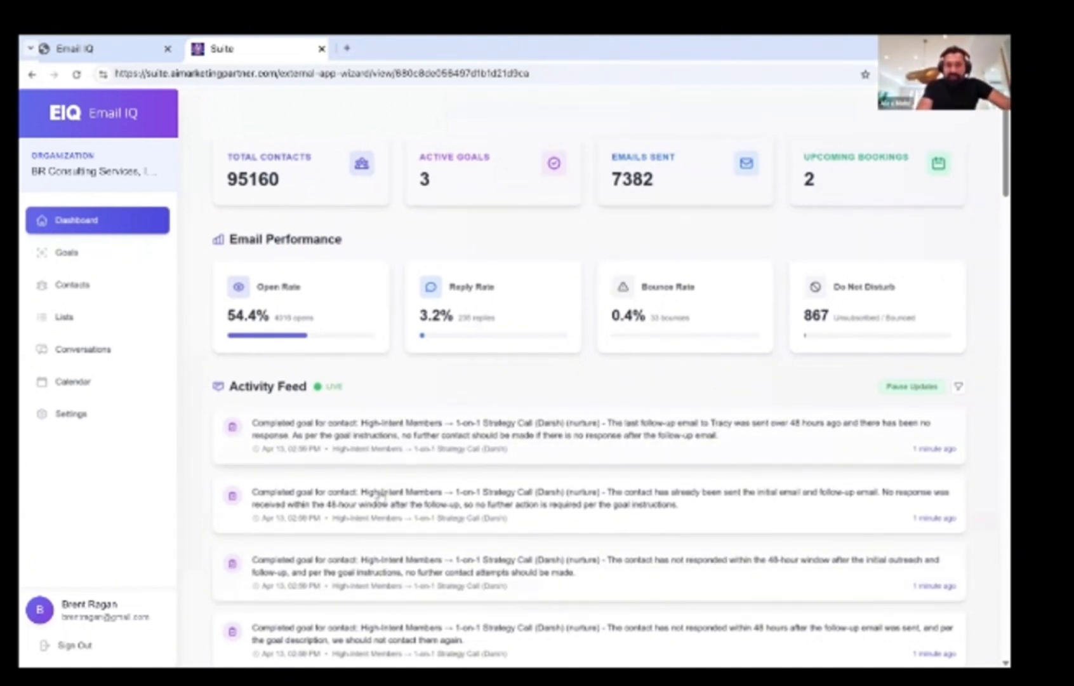
{"action": "scroll", "coordinate": [380, 495], "scroll_direction": "down", "scroll_amount": 1}
{"action": "scroll", "coordinate": [337, 457], "scroll_direction": "down", "scroll_amount": 5}
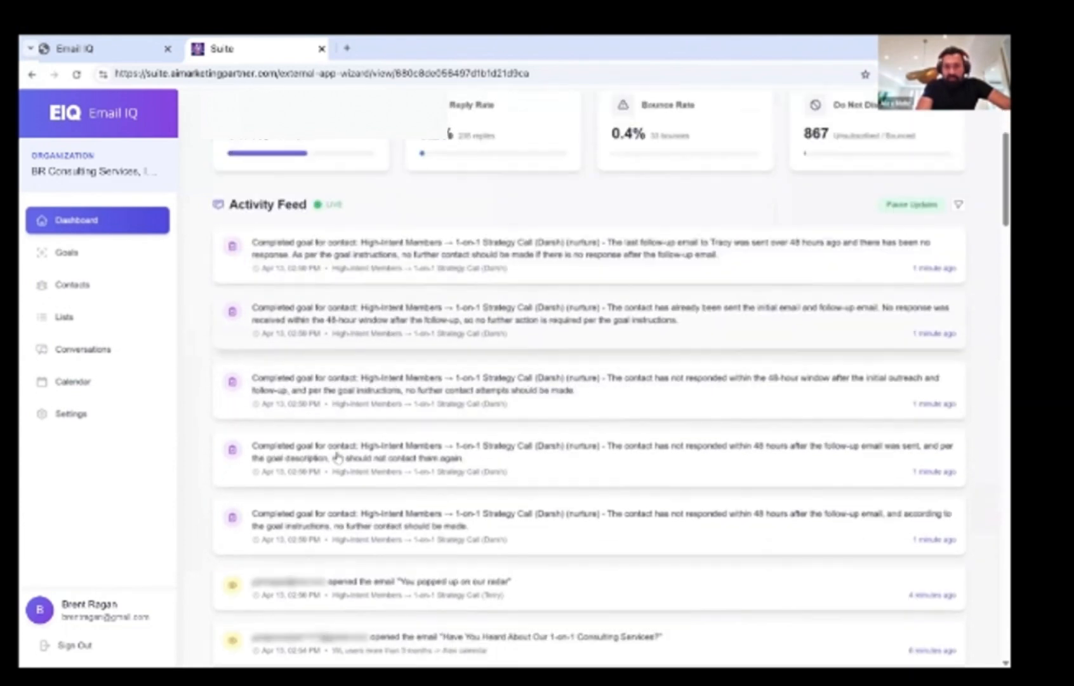
Step: Examine the feed's completed-goal, opened-email and sent-email entries, and open the sent email with subject "Have You Heard About Our 1-on-1 Consulting Services?"
{"action": "scroll", "coordinate": [337, 458], "scroll_direction": "down", "scroll_amount": 3}
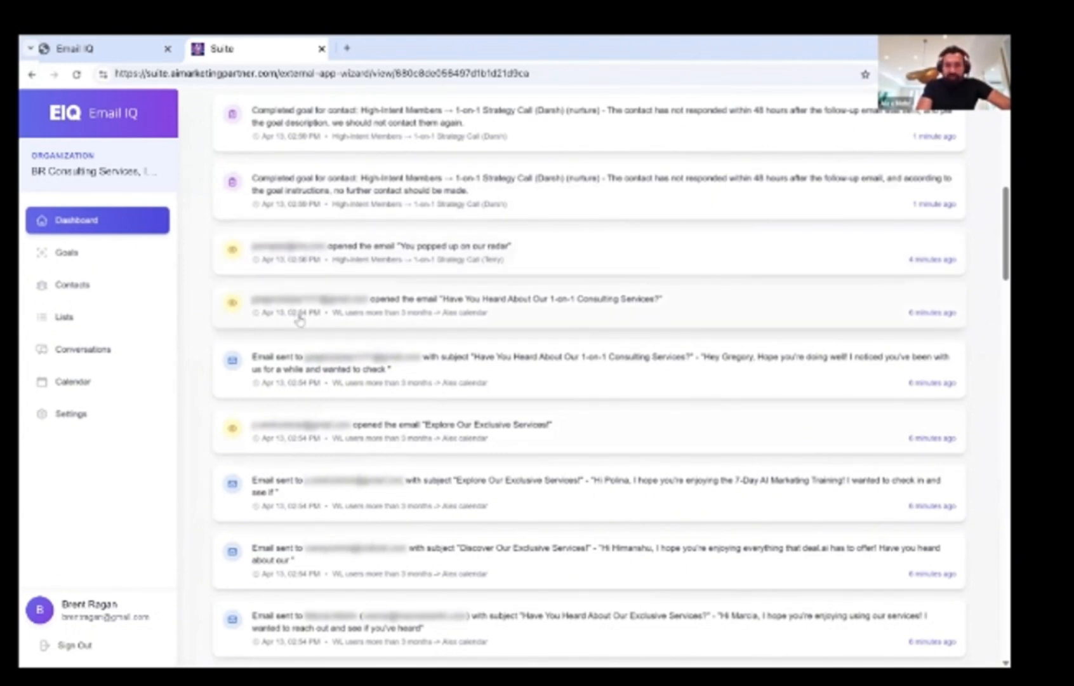
{"action": "scroll", "coordinate": [299, 321], "scroll_direction": "up", "scroll_amount": 1}
{"action": "scroll", "coordinate": [299, 320], "scroll_direction": "up", "scroll_amount": 3}
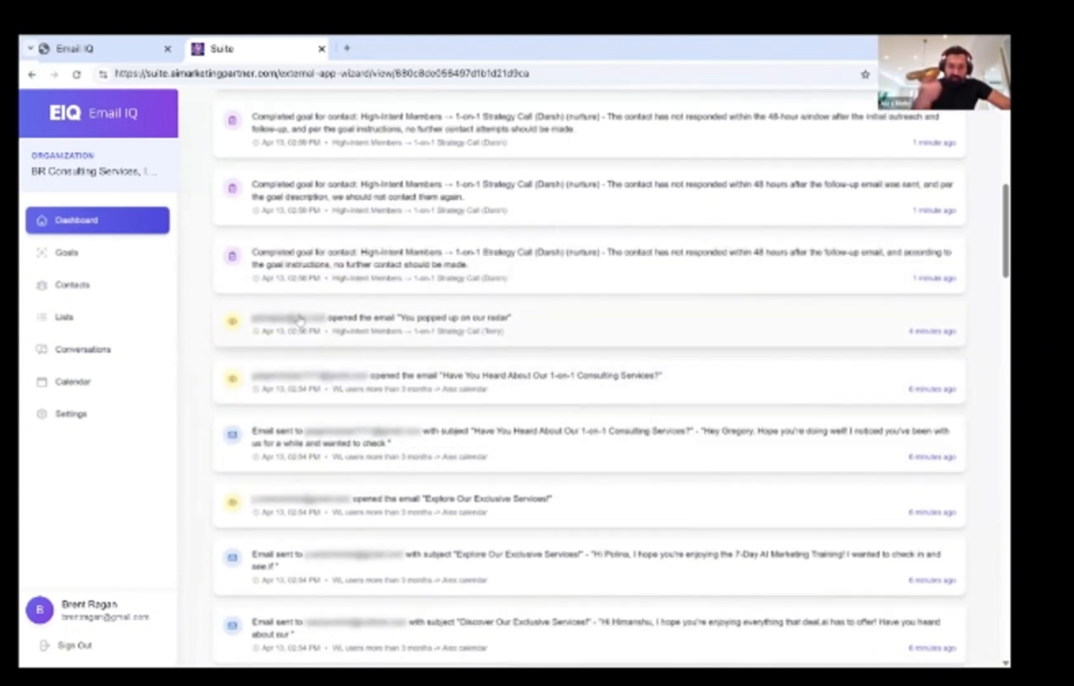
{"action": "scroll", "coordinate": [299, 321], "scroll_direction": "up", "scroll_amount": 10}
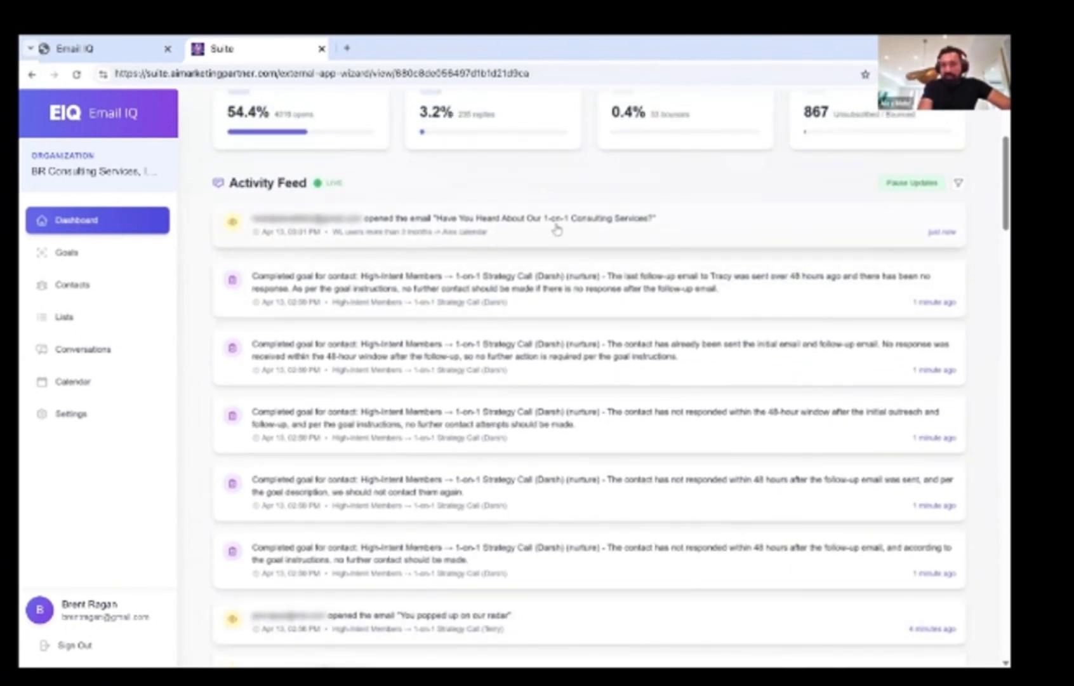
{"action": "scroll", "coordinate": [556, 229], "scroll_direction": "down", "scroll_amount": 2}
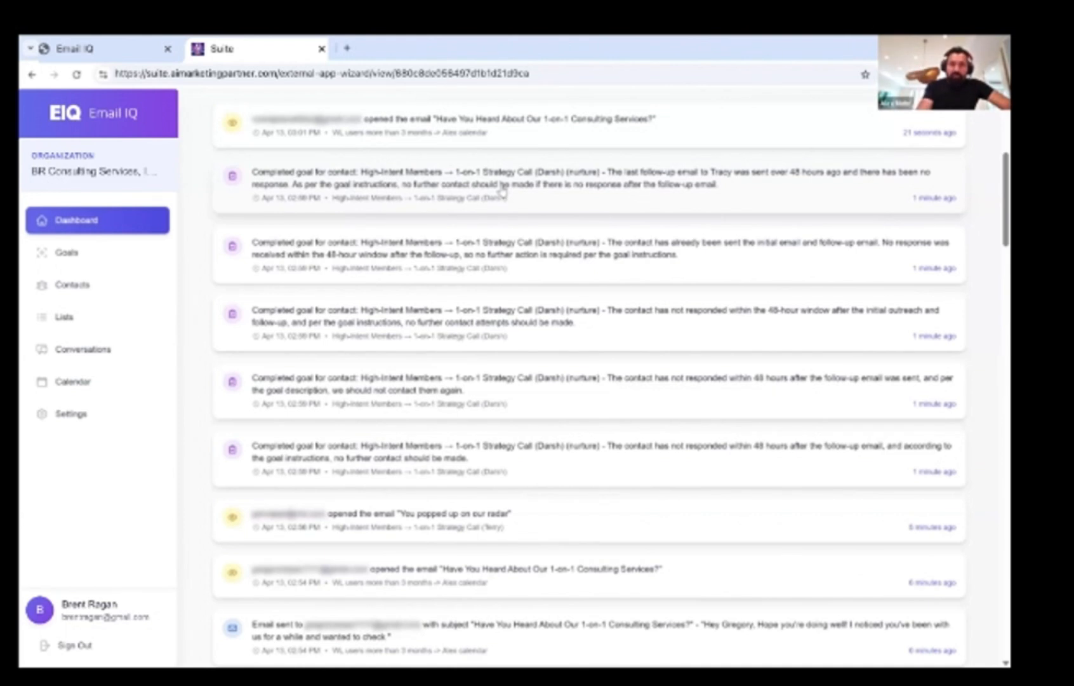
{"action": "scroll", "coordinate": [502, 191], "scroll_direction": "down", "scroll_amount": 3}
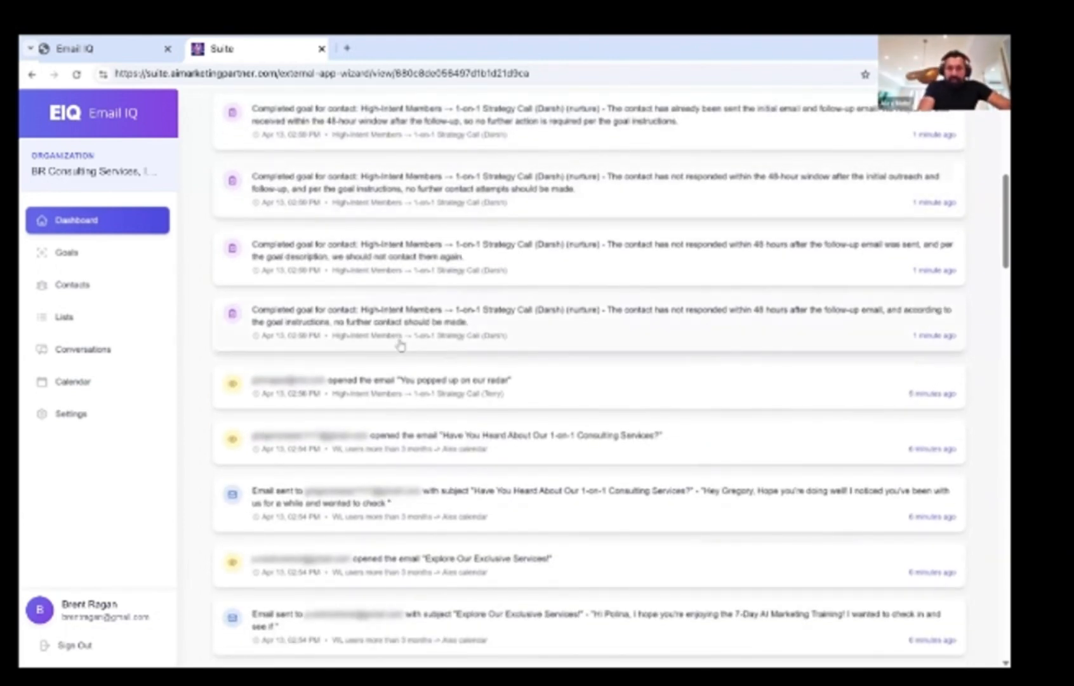
{"action": "scroll", "coordinate": [400, 344], "scroll_direction": "down", "scroll_amount": 1}
{"action": "scroll", "coordinate": [404, 365], "scroll_direction": "down", "scroll_amount": 1}
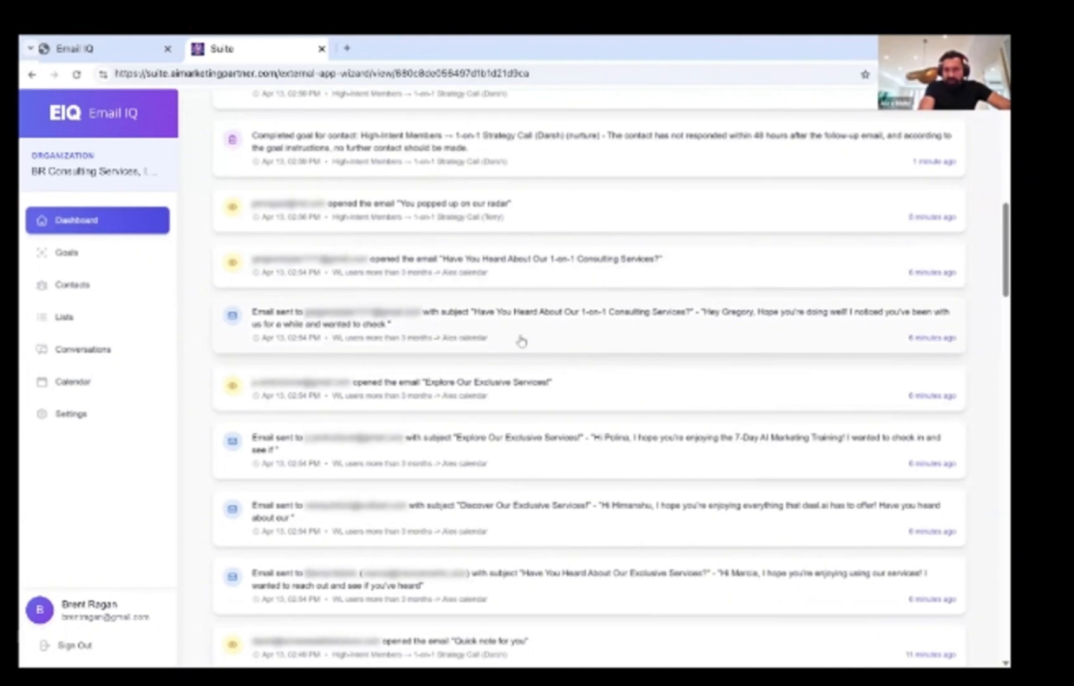
{"action": "scroll", "coordinate": [521, 341], "scroll_direction": "down", "scroll_amount": 1}
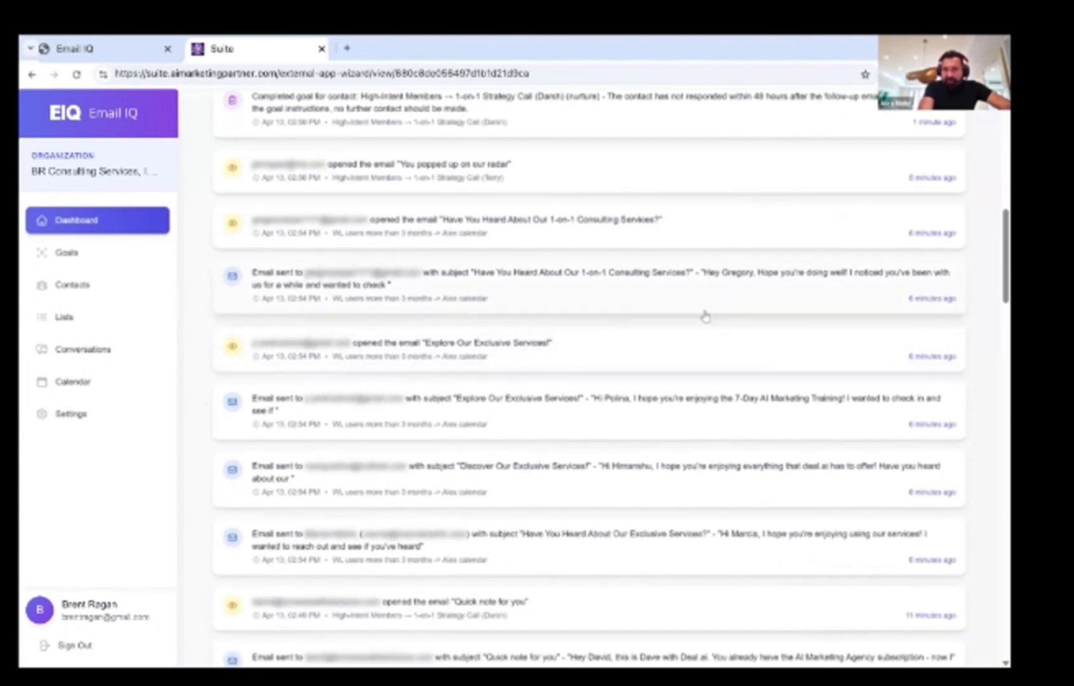
{"action": "scroll", "coordinate": [686, 368], "scroll_direction": "down", "scroll_amount": 1}
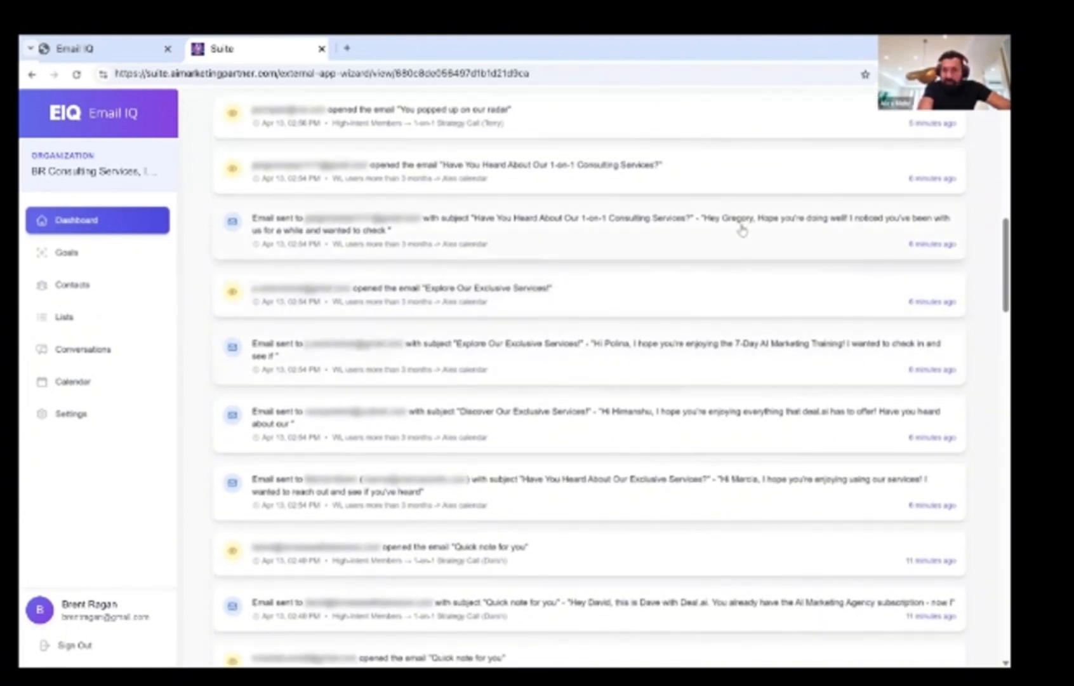
{"action": "left_click", "coordinate": [742, 229]}
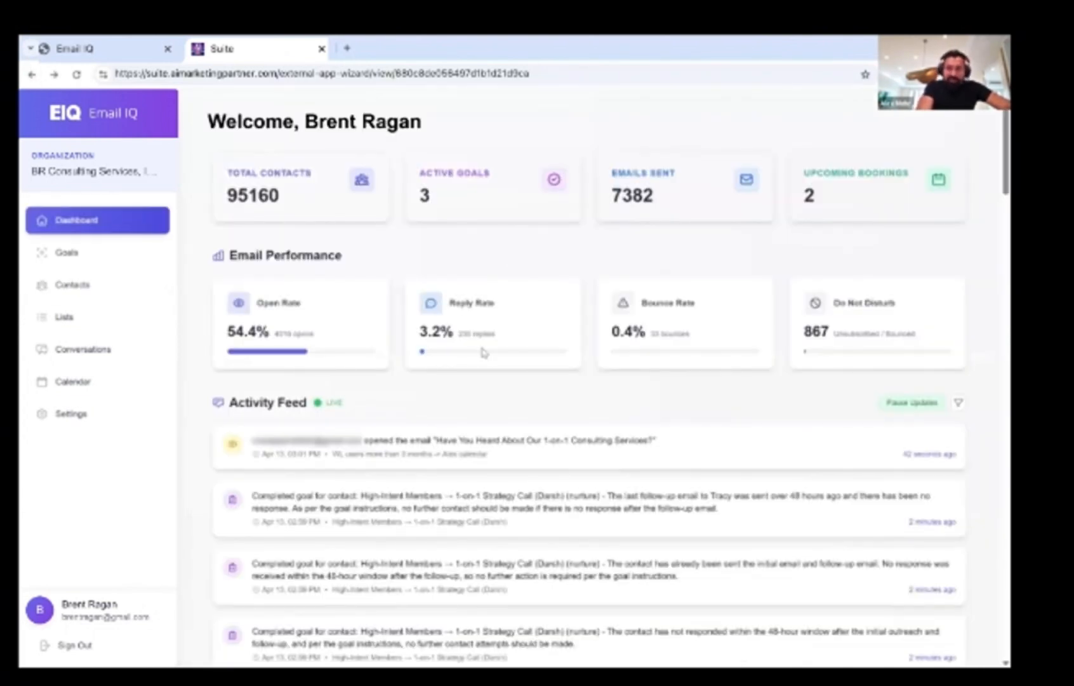
Step: Review the dashboard's activity feed again from the newest entries down to the "Quick note for you" emails
{"action": "scroll", "coordinate": [485, 352], "scroll_direction": "down", "scroll_amount": 1}
{"action": "scroll", "coordinate": [484, 352], "scroll_direction": "down", "scroll_amount": 1}
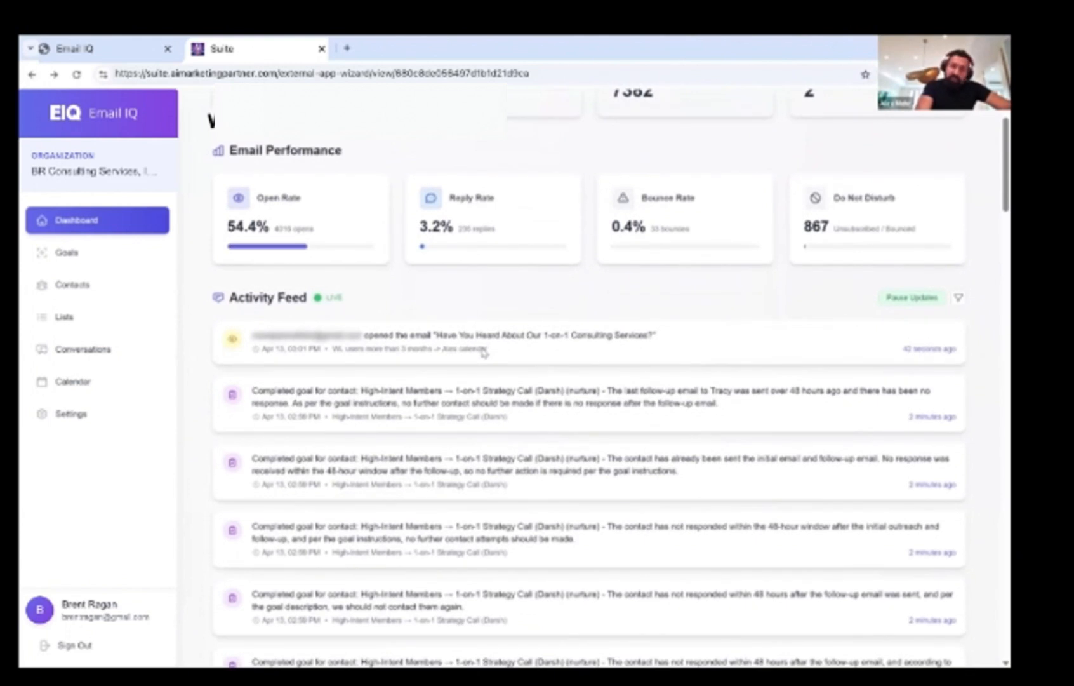
{"action": "scroll", "coordinate": [484, 352], "scroll_direction": "down", "scroll_amount": 5}
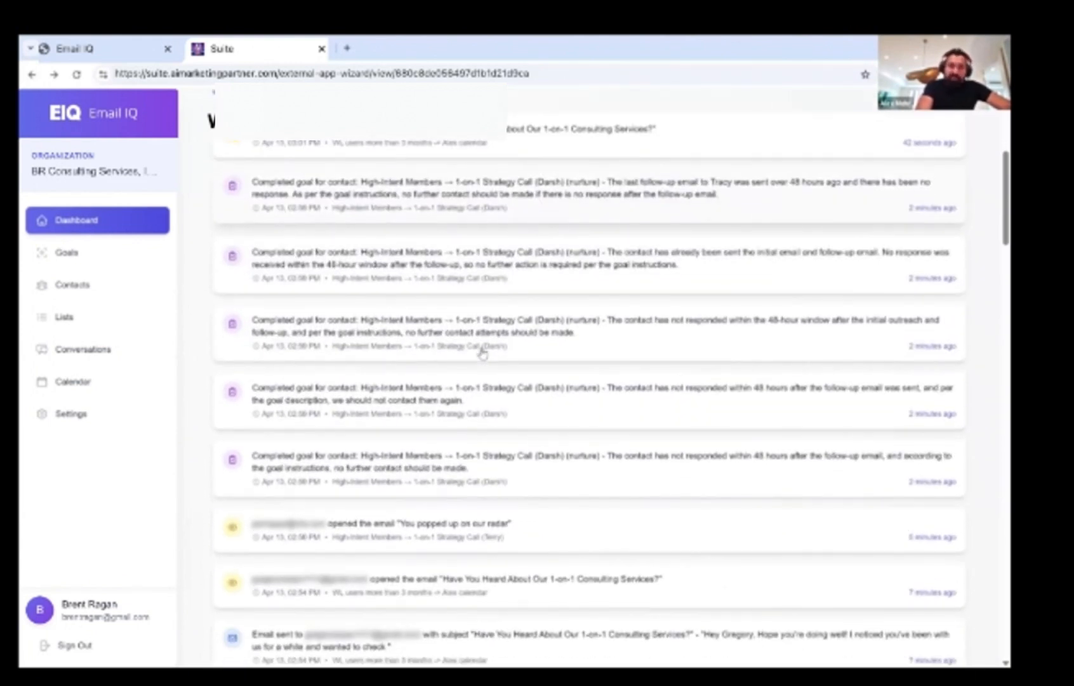
{"action": "scroll", "coordinate": [484, 353], "scroll_direction": "down", "scroll_amount": 5}
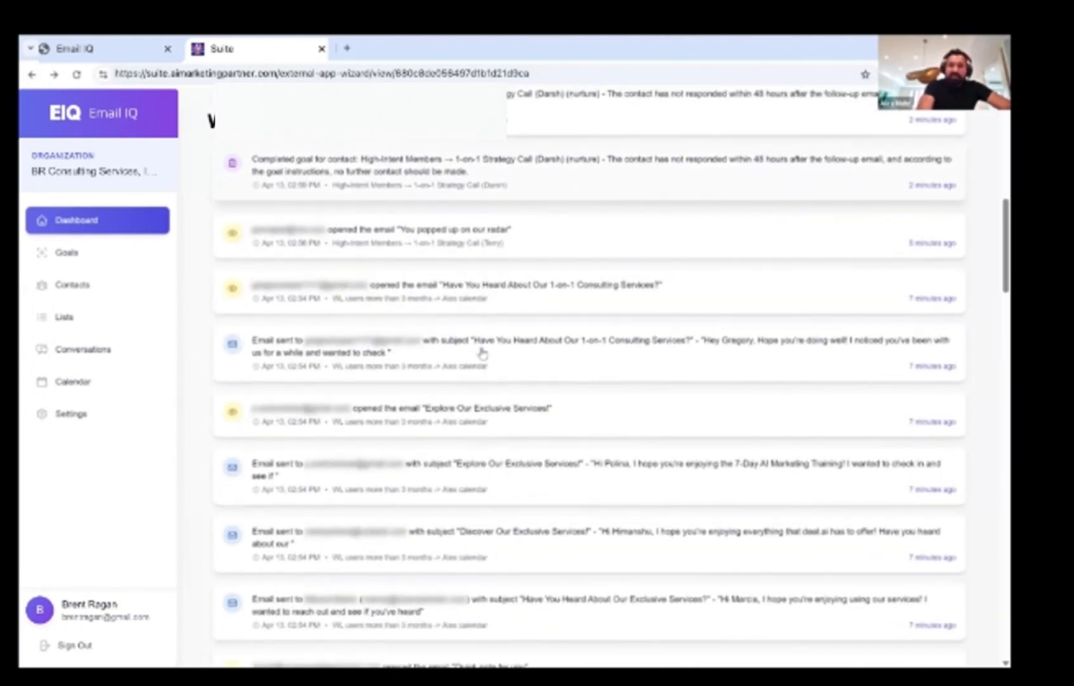
{"action": "scroll", "coordinate": [482, 352], "scroll_direction": "down", "scroll_amount": 3}
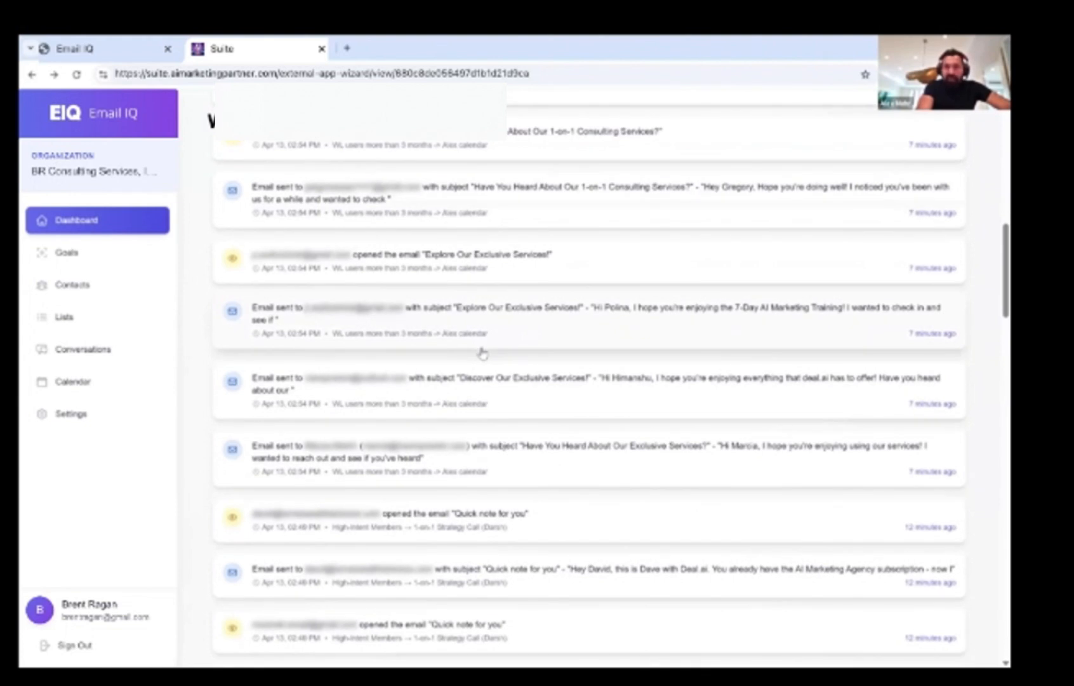
{"action": "scroll", "coordinate": [482, 352], "scroll_direction": "down", "scroll_amount": 1}
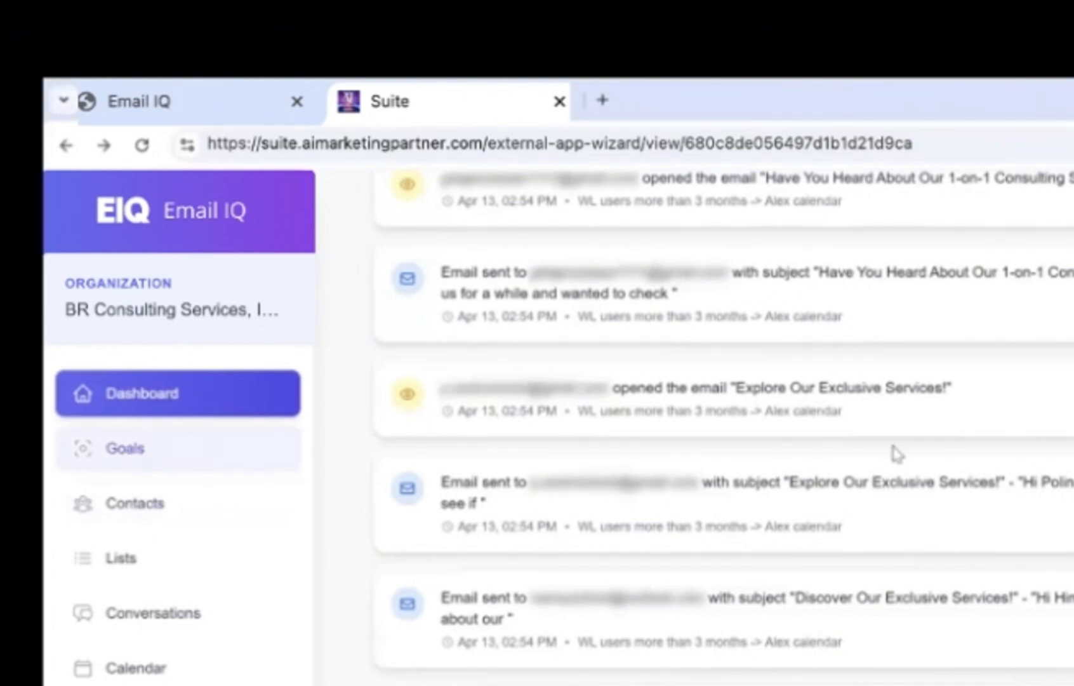
Step: Go to the goals and start a new goal, compare the Smart Goal and Broadcast types, and choose Smart Goal
{"action": "left_click", "coordinate": [163, 462]}
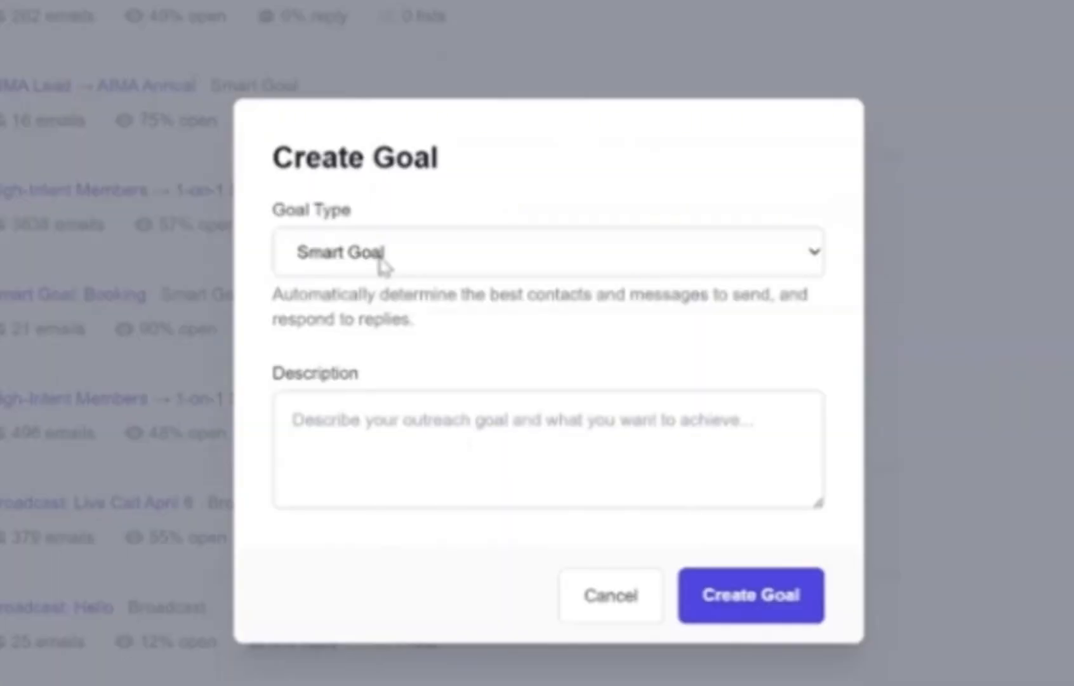
{"action": "left_click", "coordinate": [383, 260]}
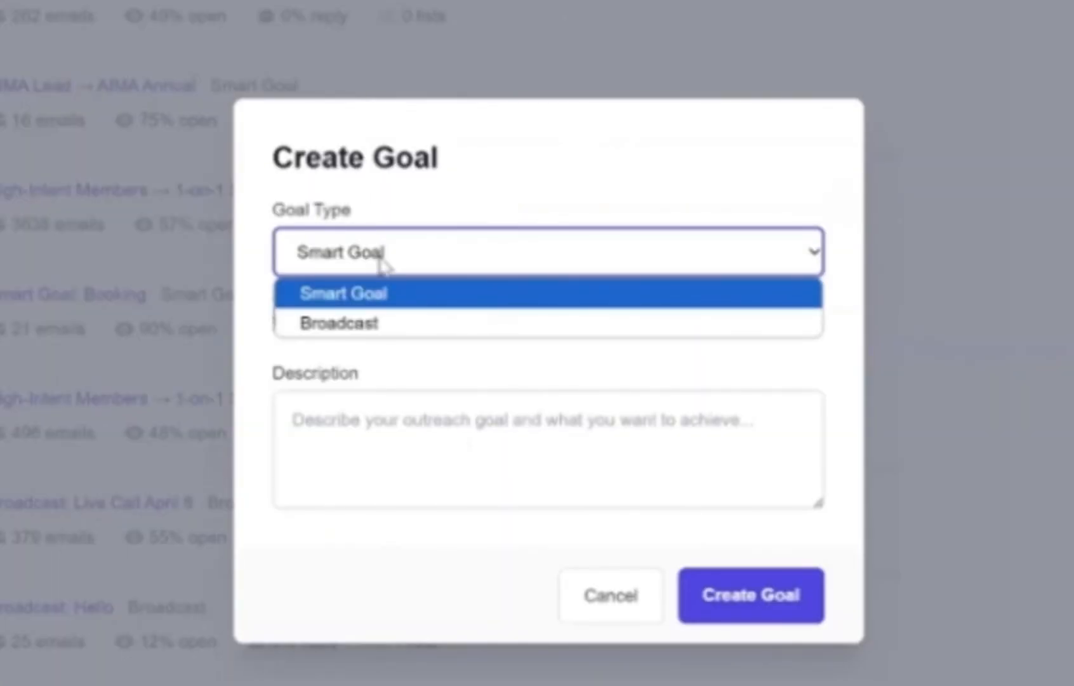
{"action": "left_click", "coordinate": [380, 293]}
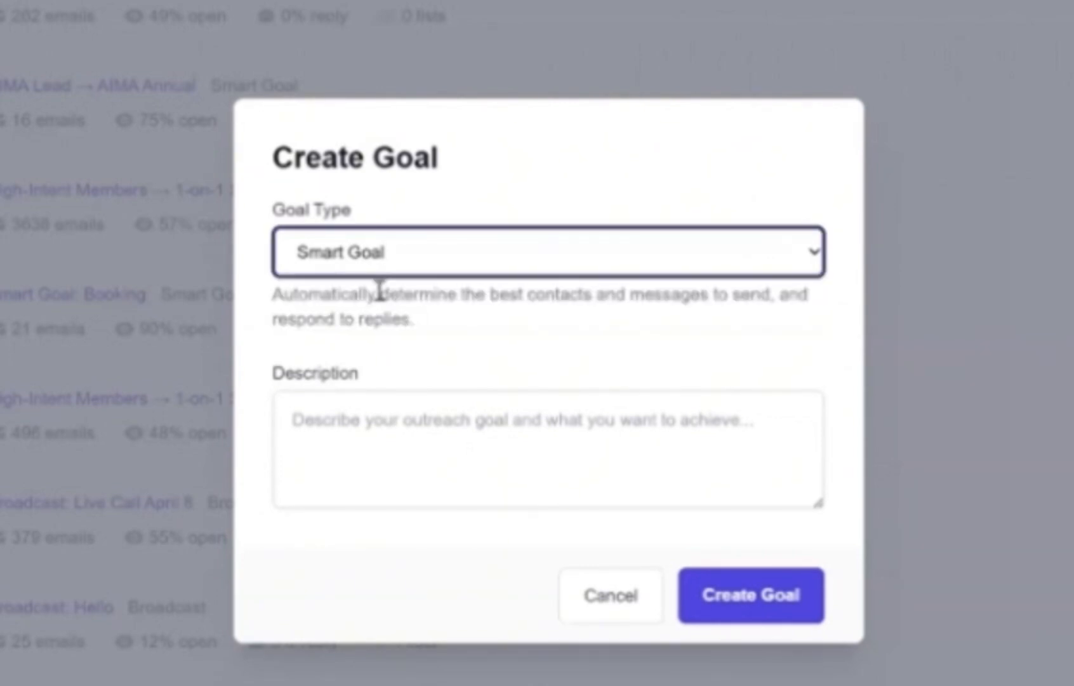
{"action": "left_click", "coordinate": [374, 260]}
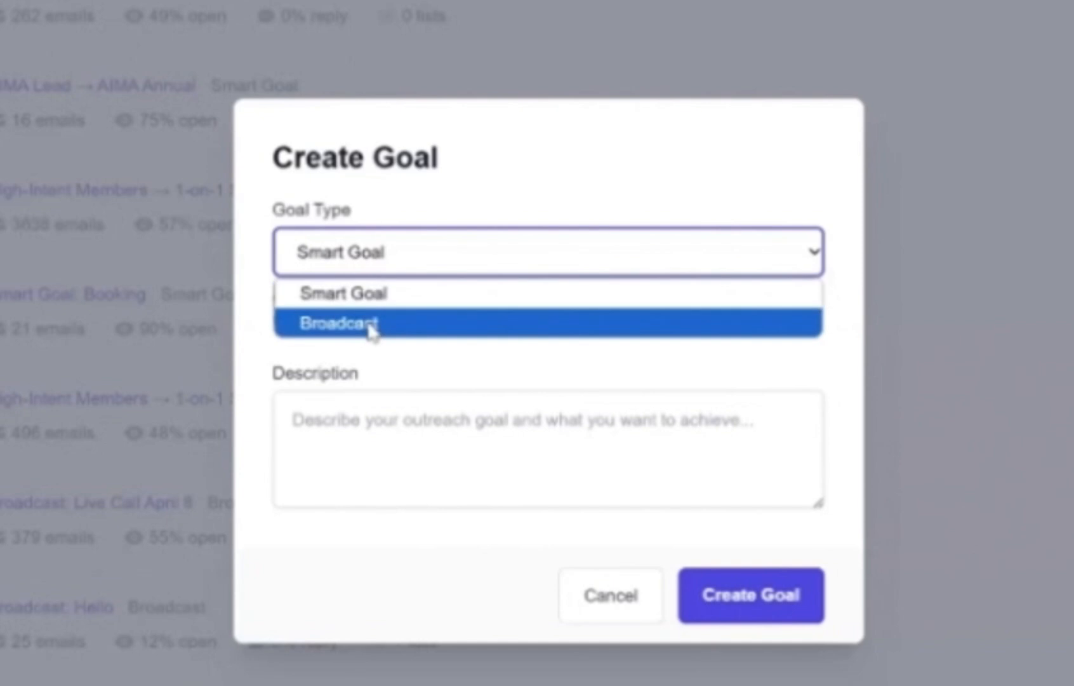
{"action": "left_click", "coordinate": [370, 324]}
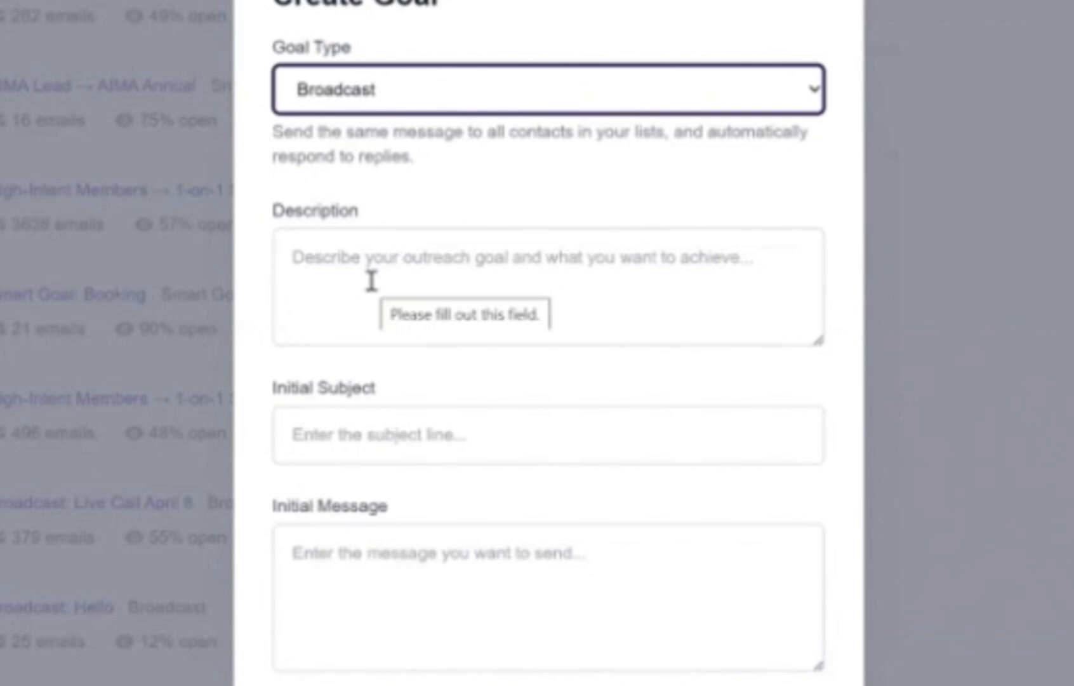
{"action": "left_click", "coordinate": [382, 95]}
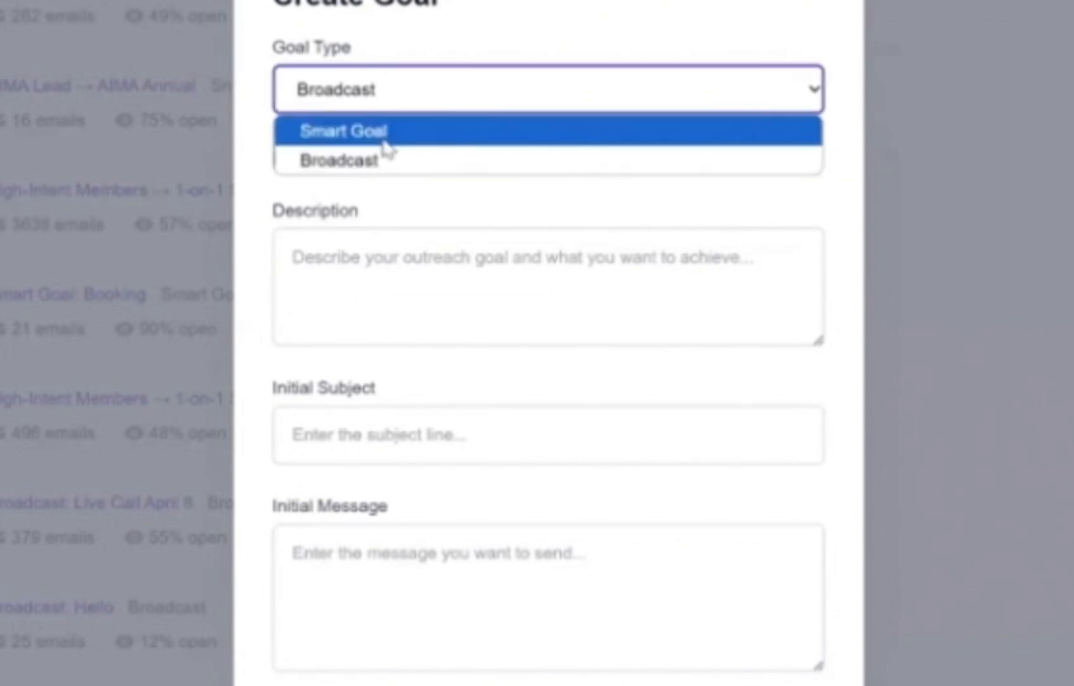
{"action": "left_click", "coordinate": [384, 142]}
Step: Begin the goal description with "The goal is to contact people who have purchased AI Marketing Agency in the past 6 month"
{"action": "left_click", "coordinate": [337, 435]}
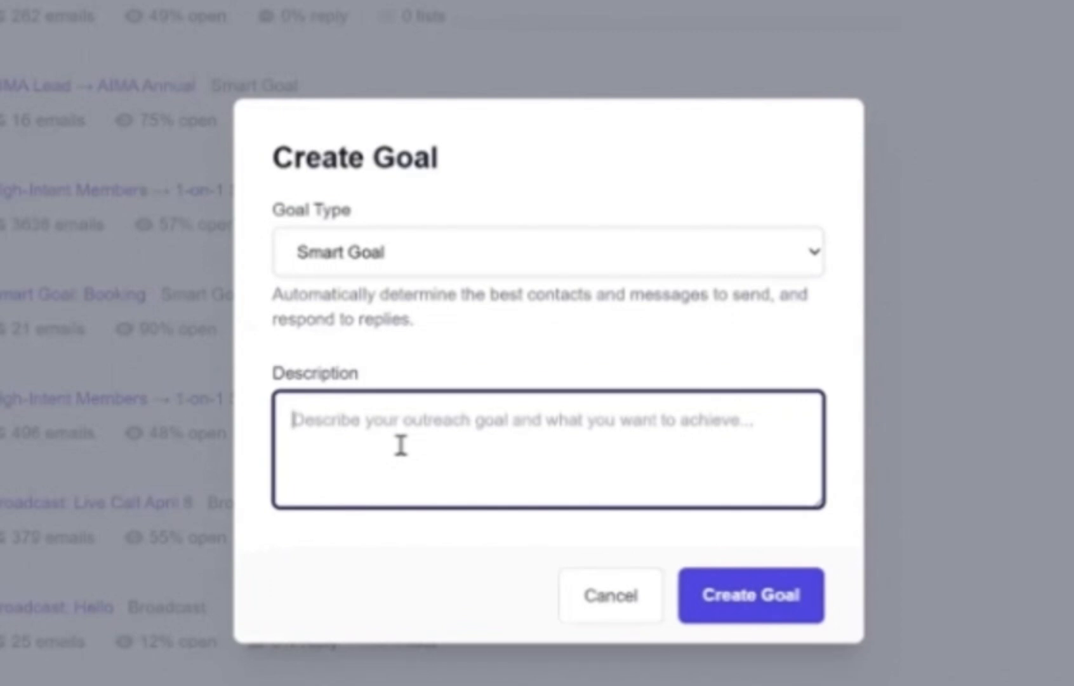
{"action": "type", "text": "The goal is t"}
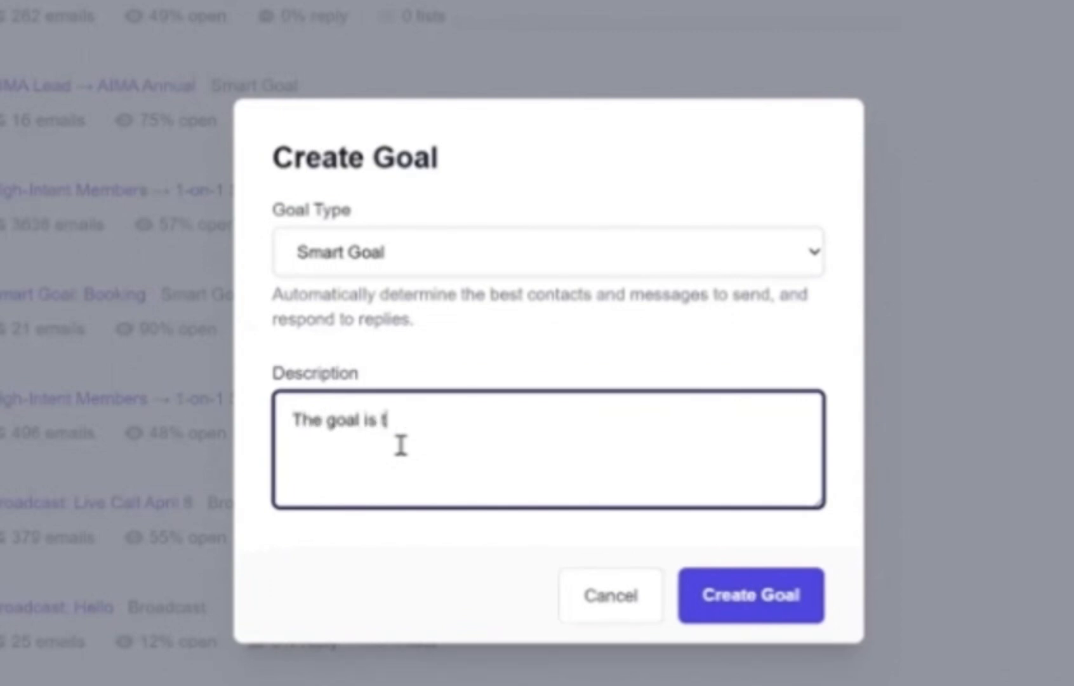
{"action": "type", "text": "o contact peop"}
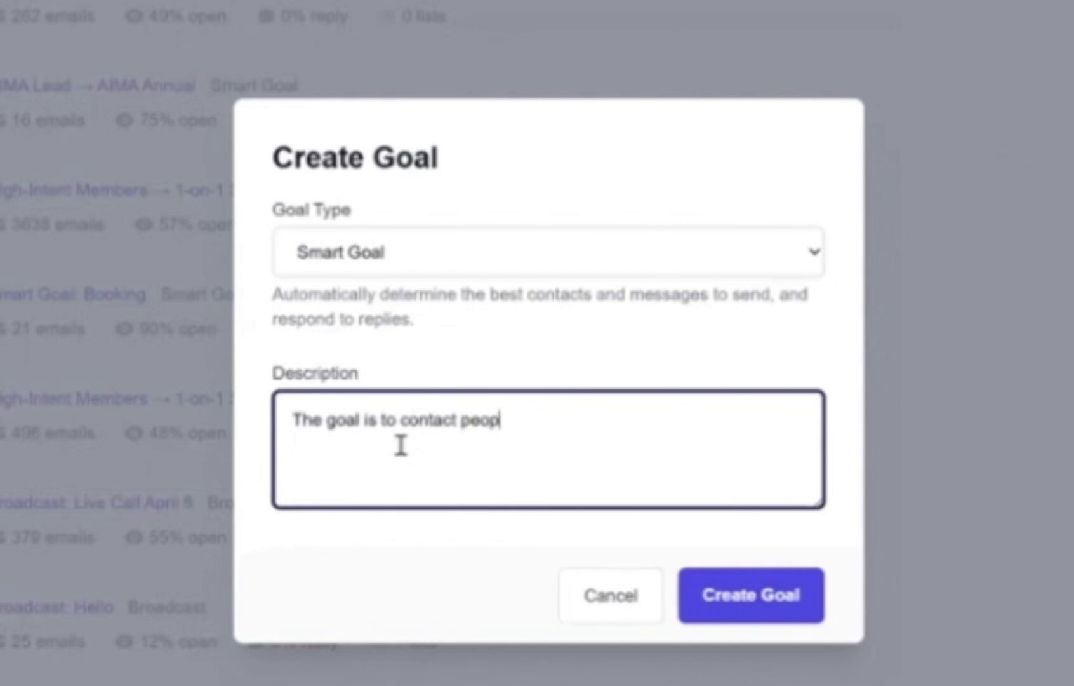
{"action": "type", "text": "le who have pur"}
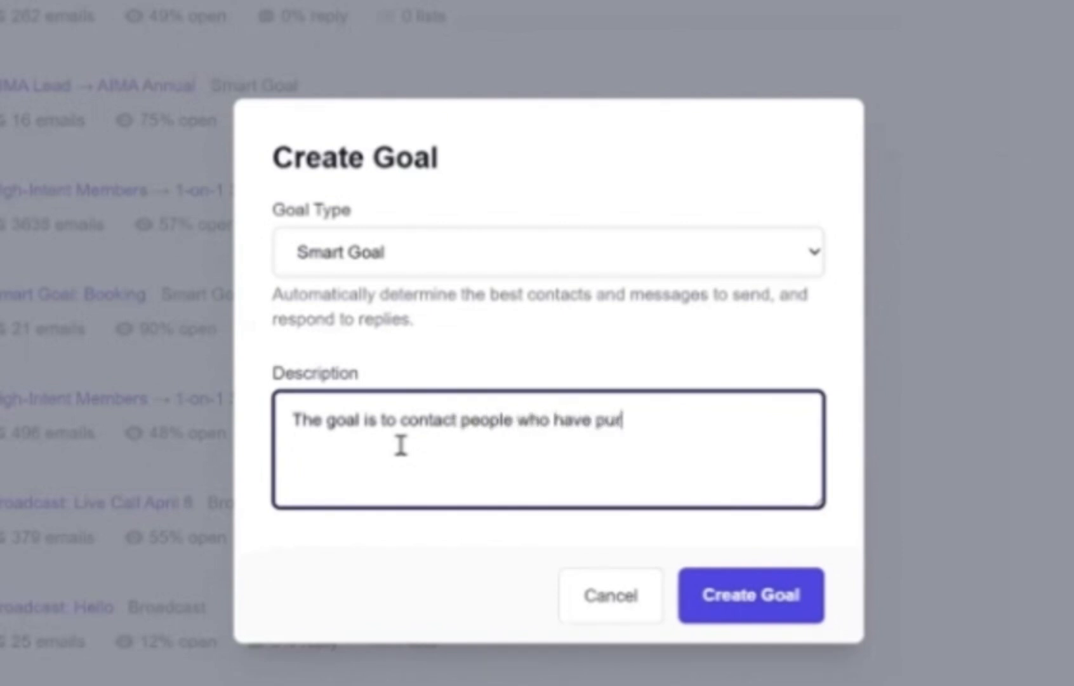
{"action": "type", "text": "chased A"}
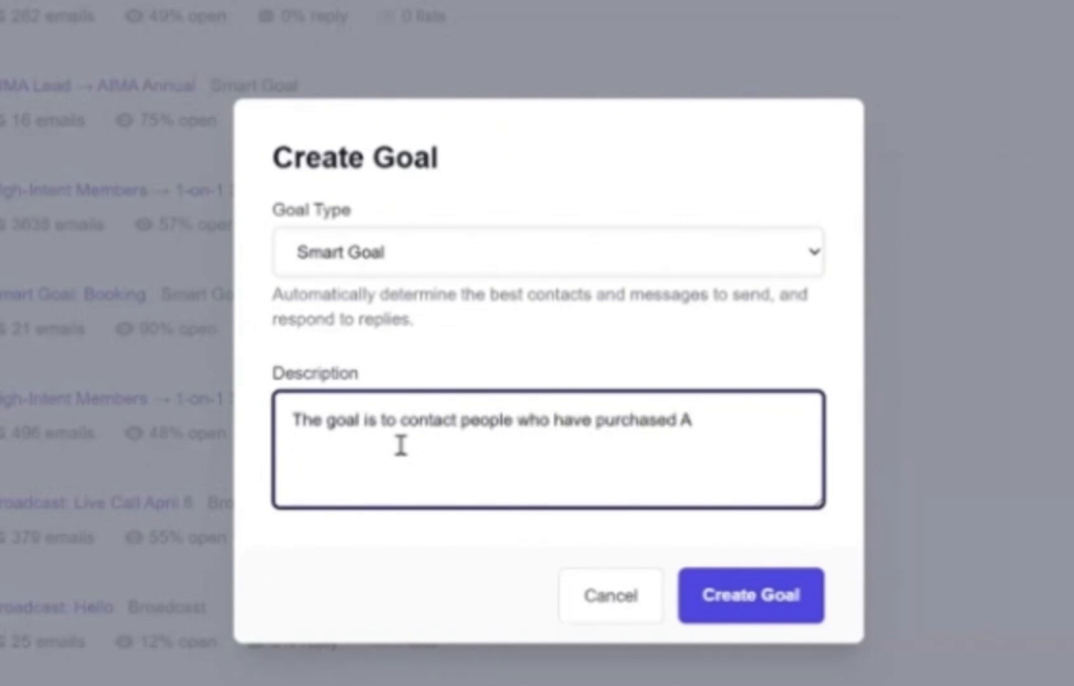
{"action": "type", "text": "I Marketing"}
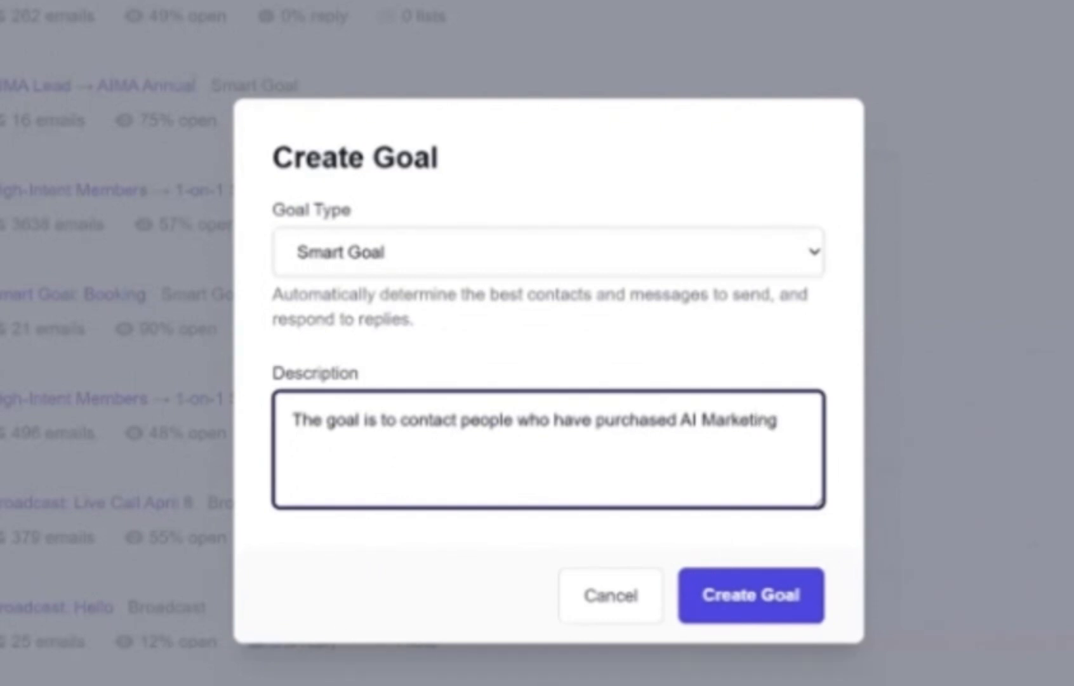
{"action": "type", "text": "Agency "}
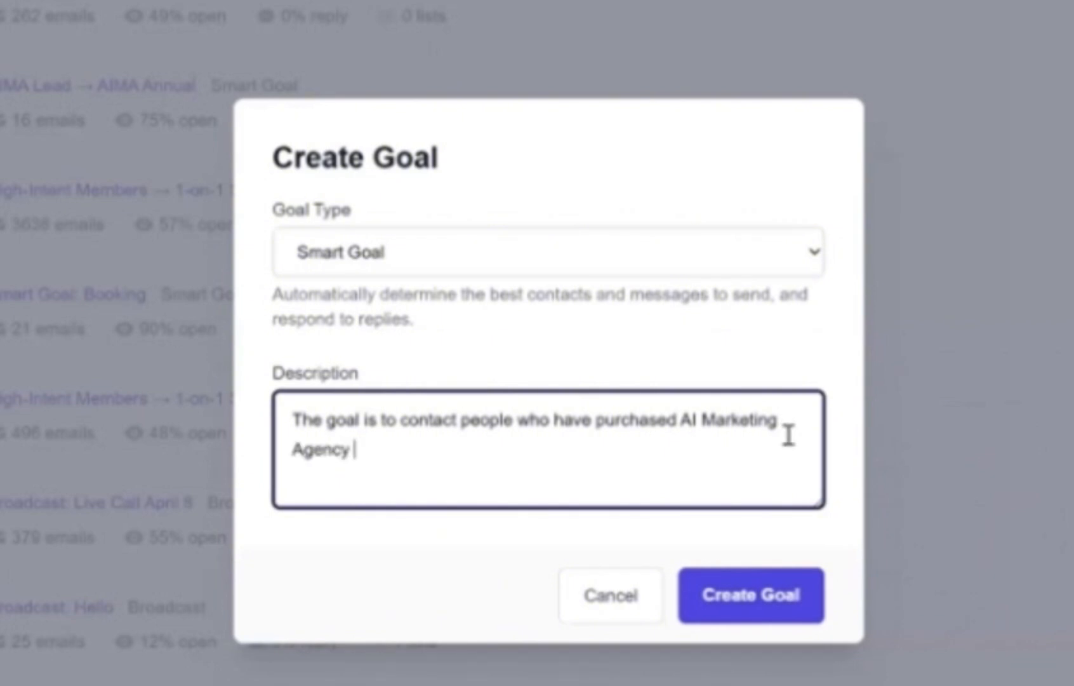
{"action": "type", "text": "in the past 6 month a"}
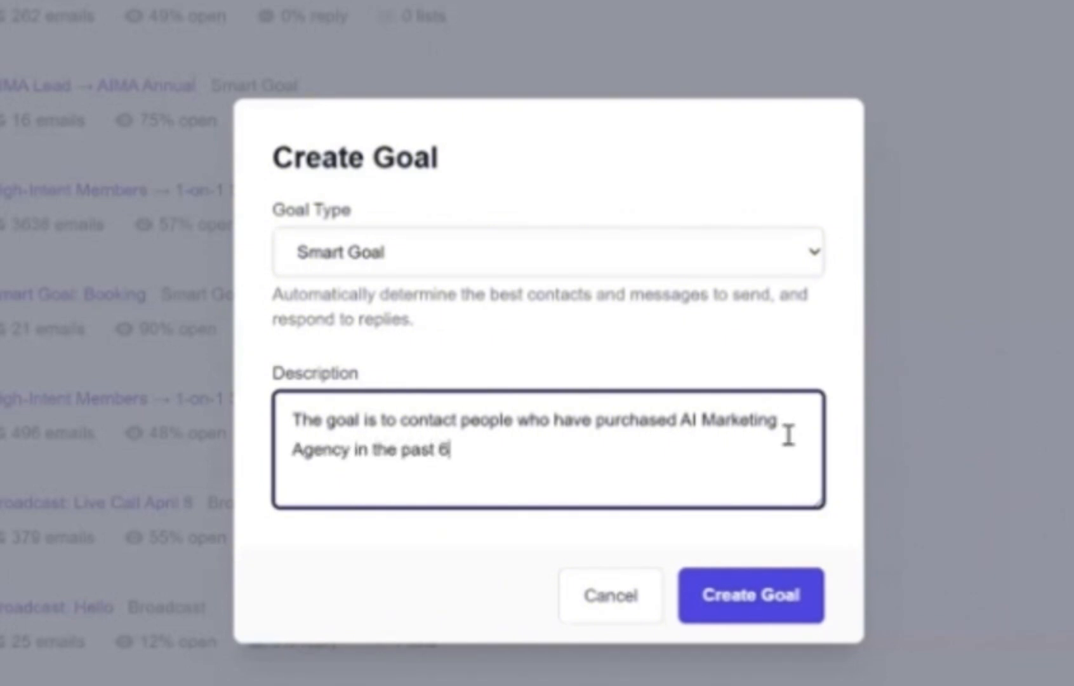
{"action": "key", "text": "BackSpace"}
{"action": "key", "text": "BackSpace"}
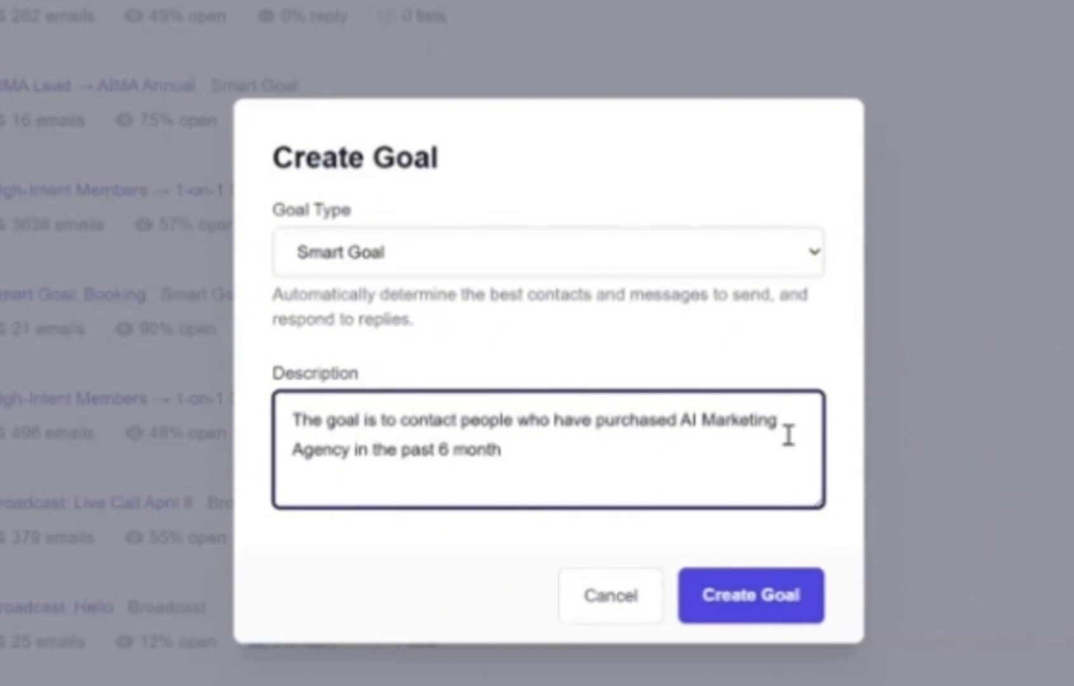
Step: Complete the description so it reads "months and set them up for a 1-on-1 consulting call." and create the goal
{"action": "type", "text": "s and set them up for a "}
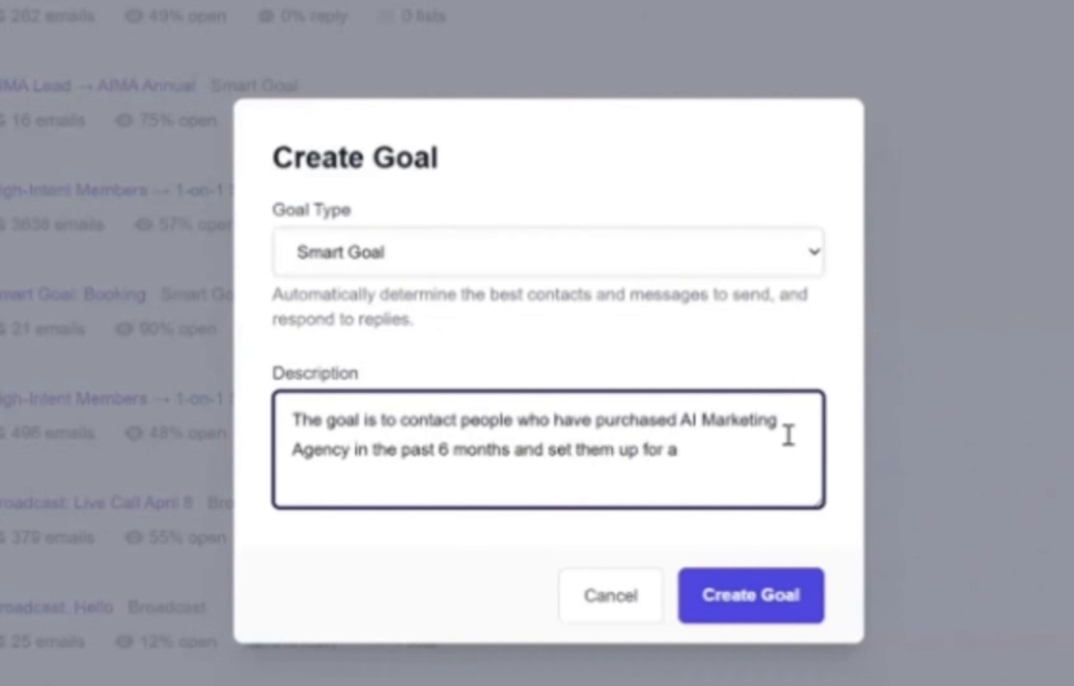
{"action": "type", "text": "1-on-1 con"}
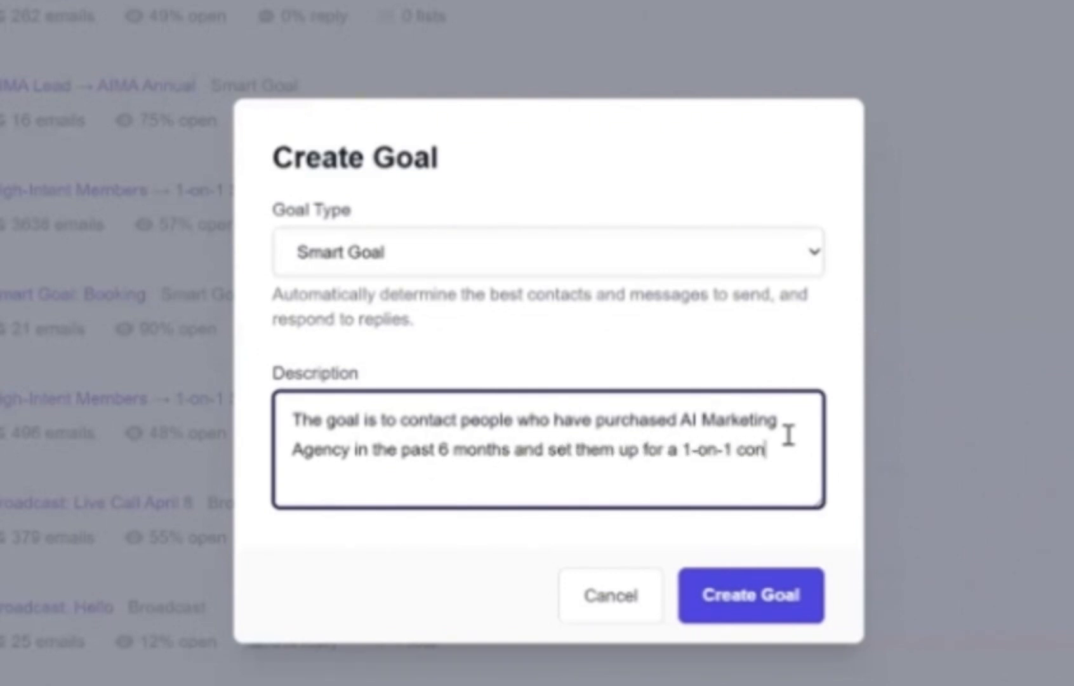
{"action": "type", "text": "sulting call."}
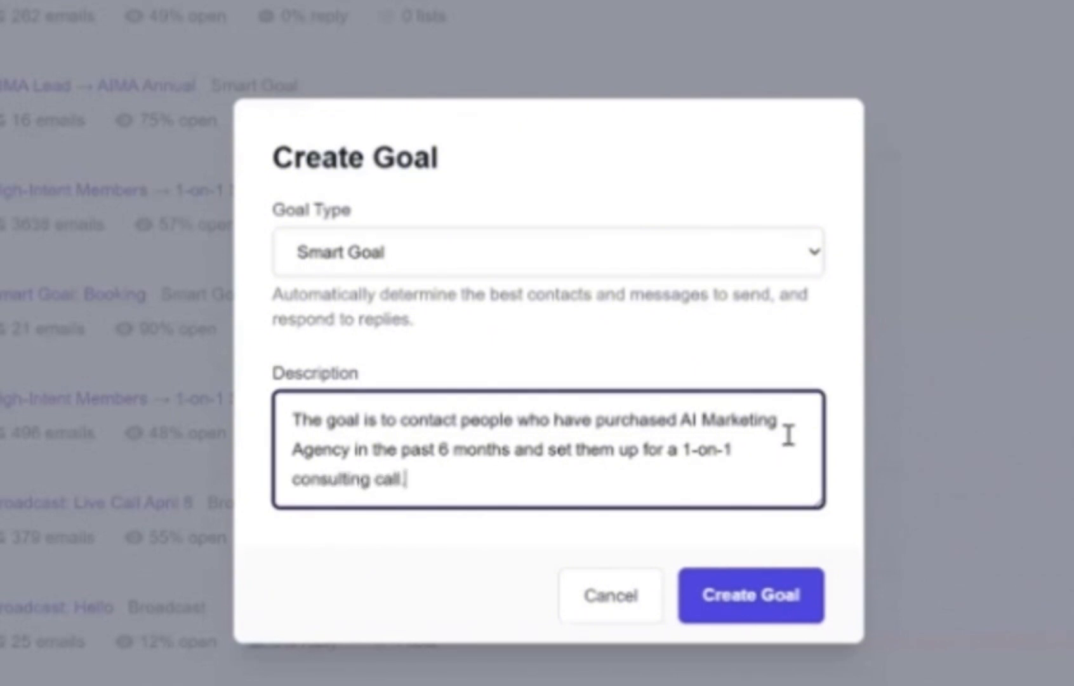
{"action": "left_click", "coordinate": [738, 617]}
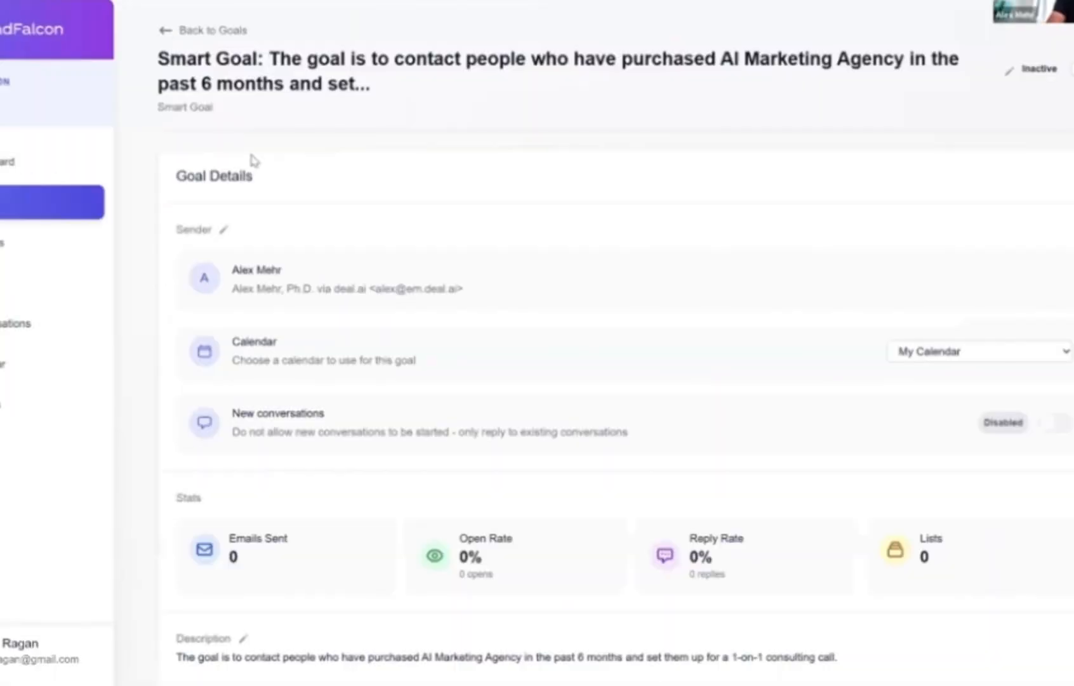
Step: Review the new goal's details, checking the calendar choices and the New conversations setting while keeping My Calendar
{"action": "scroll", "coordinate": [434, 361], "scroll_direction": "down", "scroll_amount": 3}
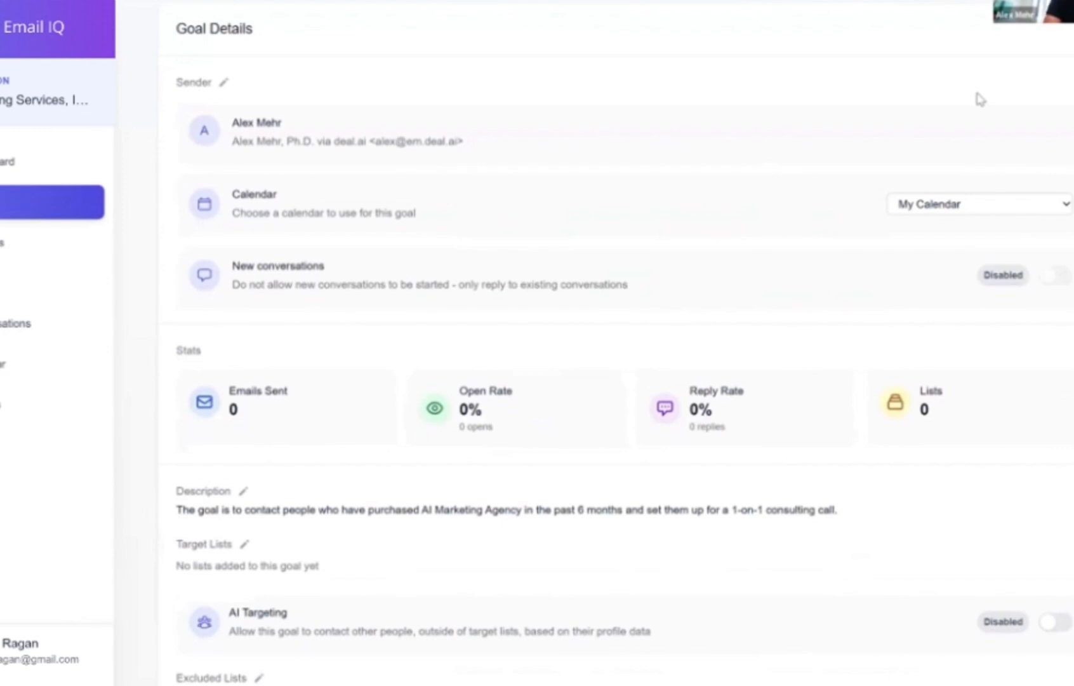
{"action": "left_click", "coordinate": [946, 213]}
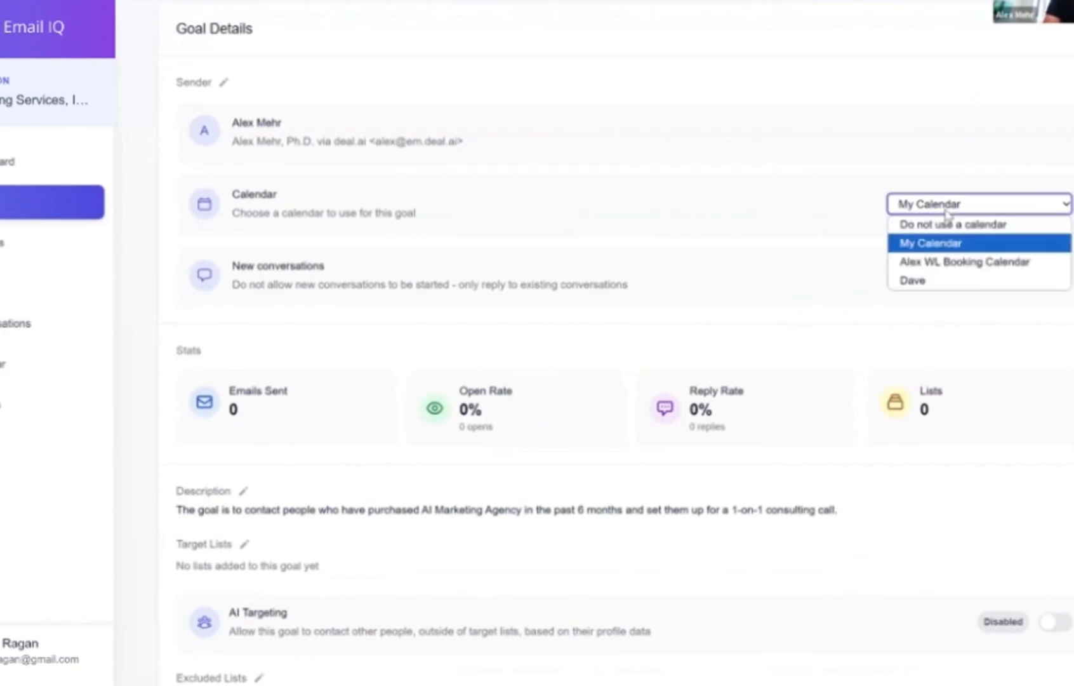
{"action": "scroll", "coordinate": [785, 250], "scroll_direction": "down", "scroll_amount": 2}
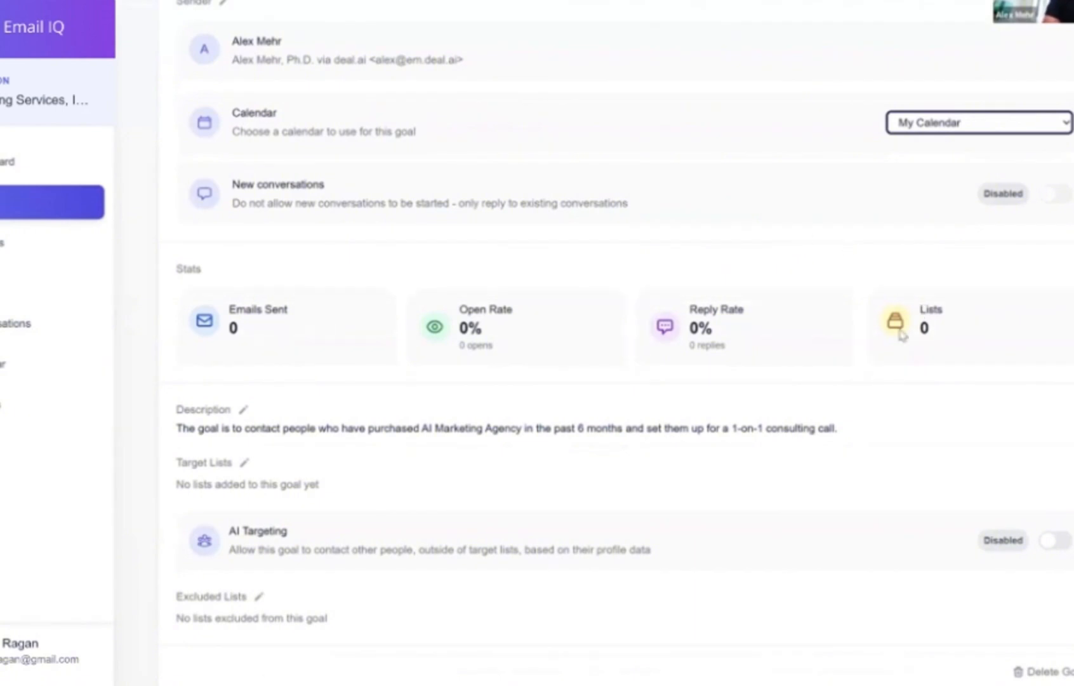
{"action": "left_click", "coordinate": [1052, 195]}
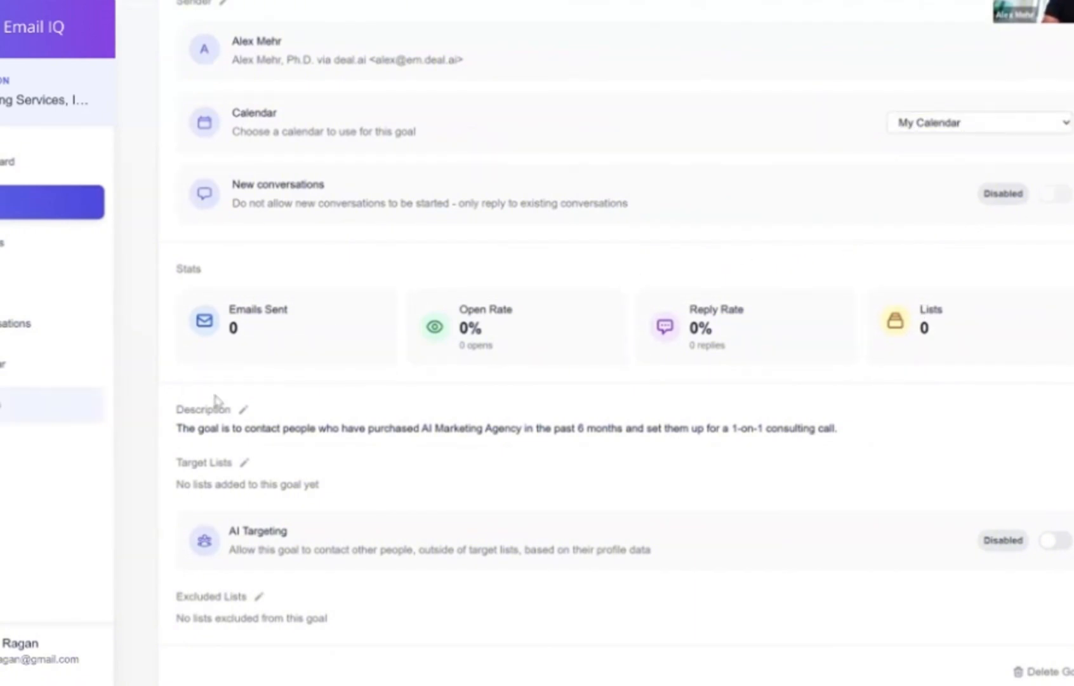
{"action": "left_click", "coordinate": [244, 409]}
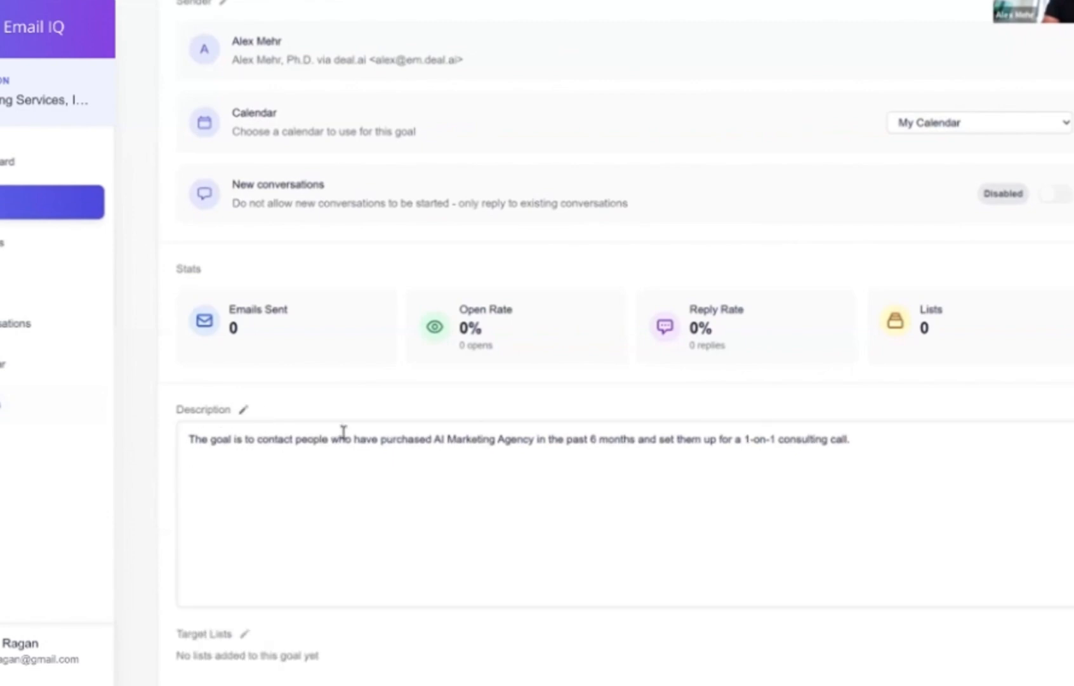
{"action": "left_click", "coordinate": [415, 440]}
{"action": "scroll", "coordinate": [845, 439], "scroll_direction": "up", "scroll_amount": 3}
{"action": "scroll", "coordinate": [1035, 371], "scroll_direction": "down", "scroll_amount": 5}
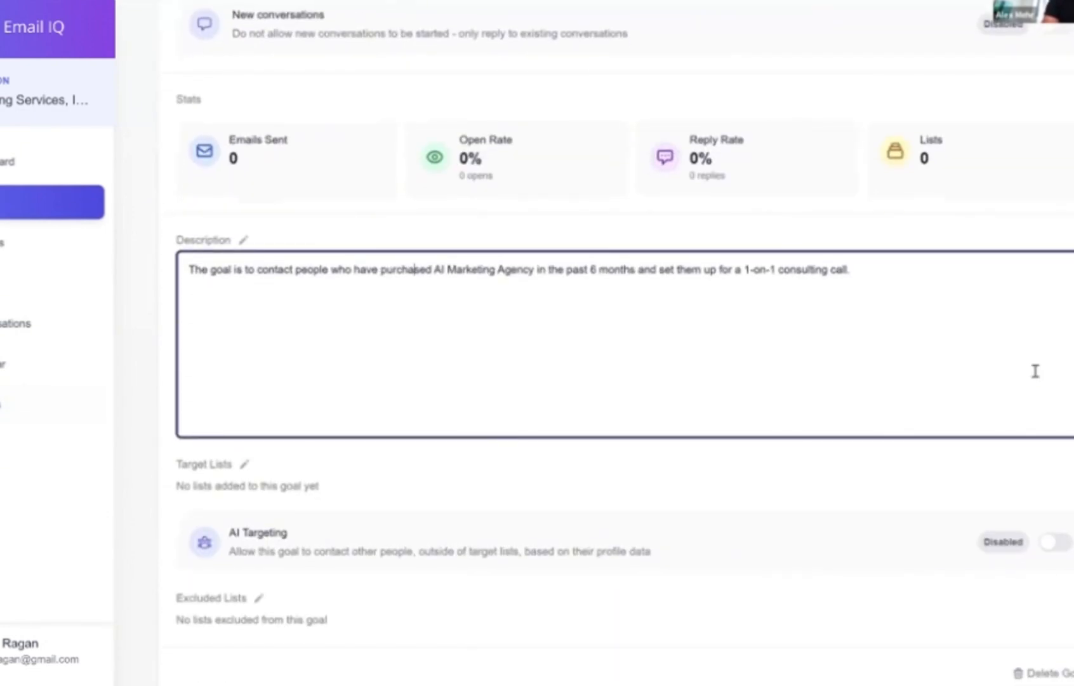
{"action": "key", "text": "Escape"}
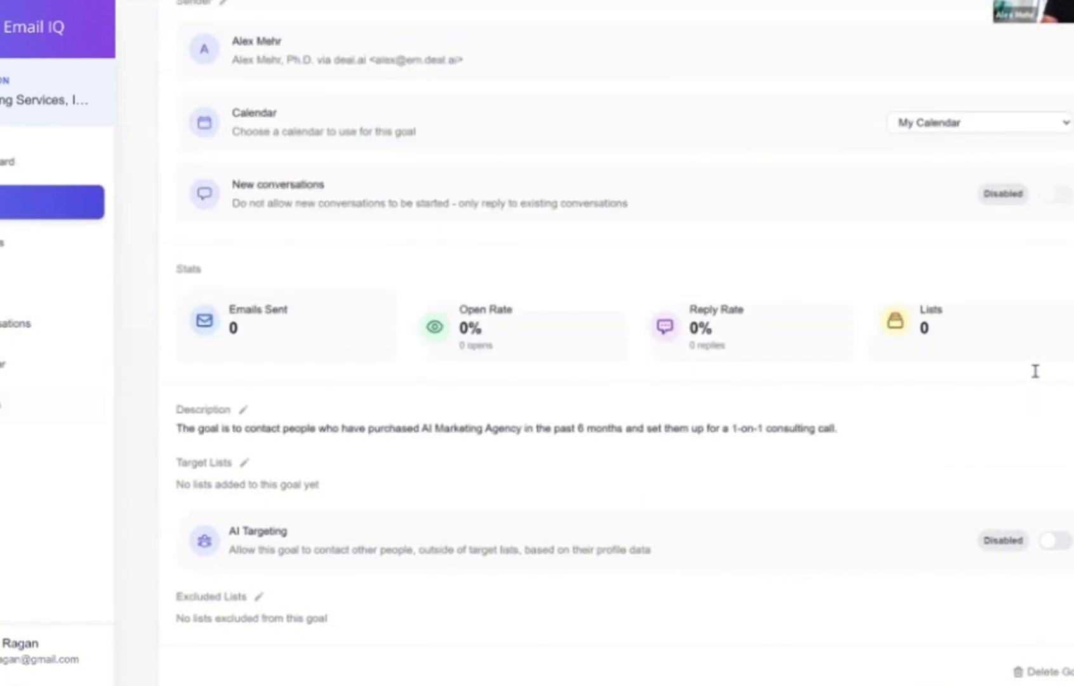
Step: Edit the goal's description and append "Only contact people who have spent at least $30 with us."
{"action": "left_click", "coordinate": [244, 411]}
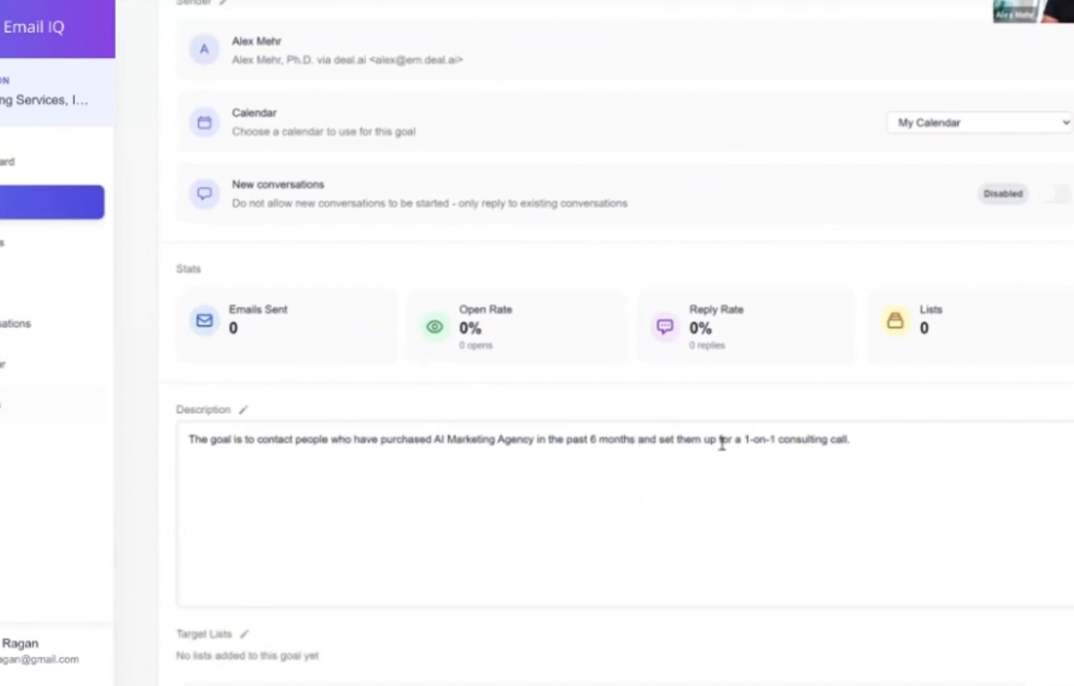
{"action": "left_click", "coordinate": [537, 441]}
{"action": "left_click", "coordinate": [906, 443]}
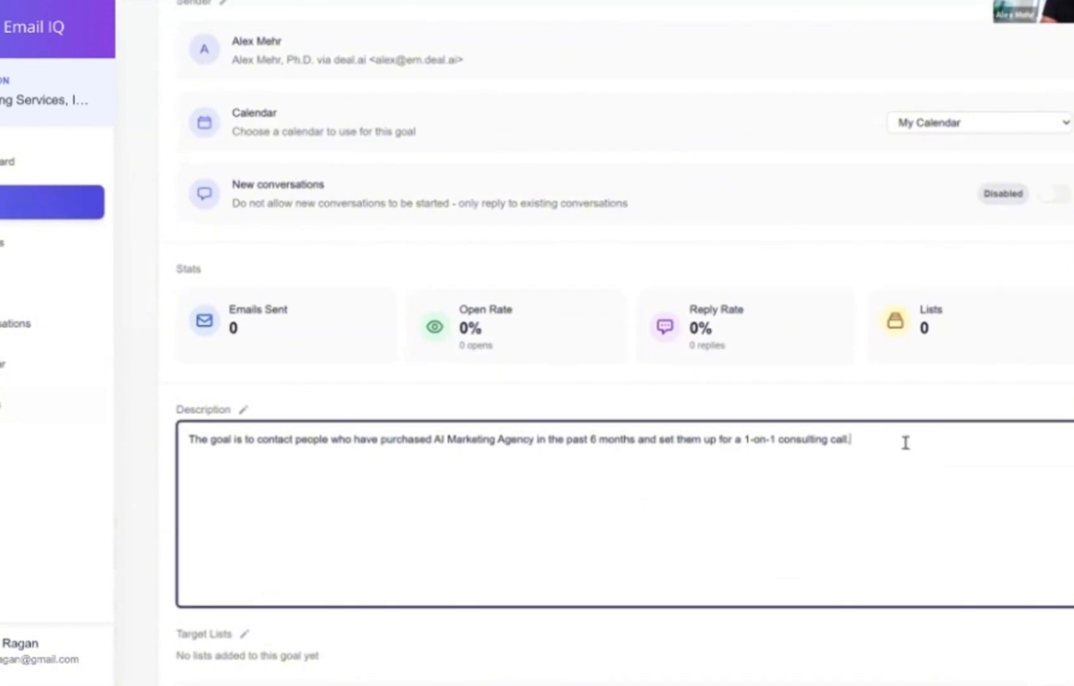
{"action": "type", "text": "Only contact "}
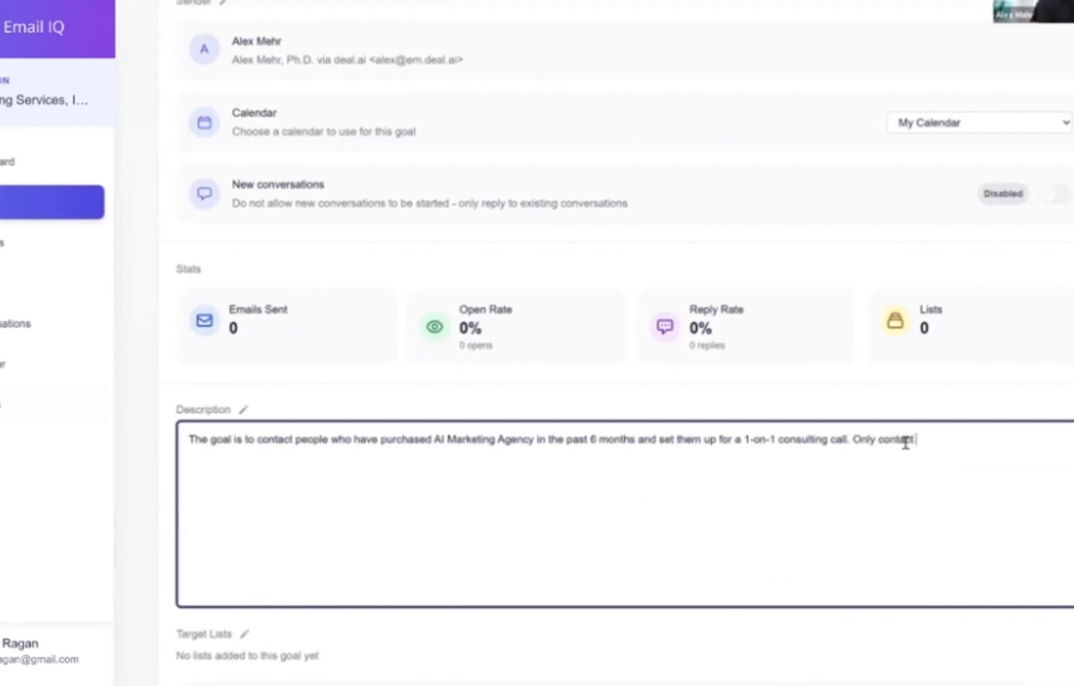
{"action": "type", "text": "people who have spen"}
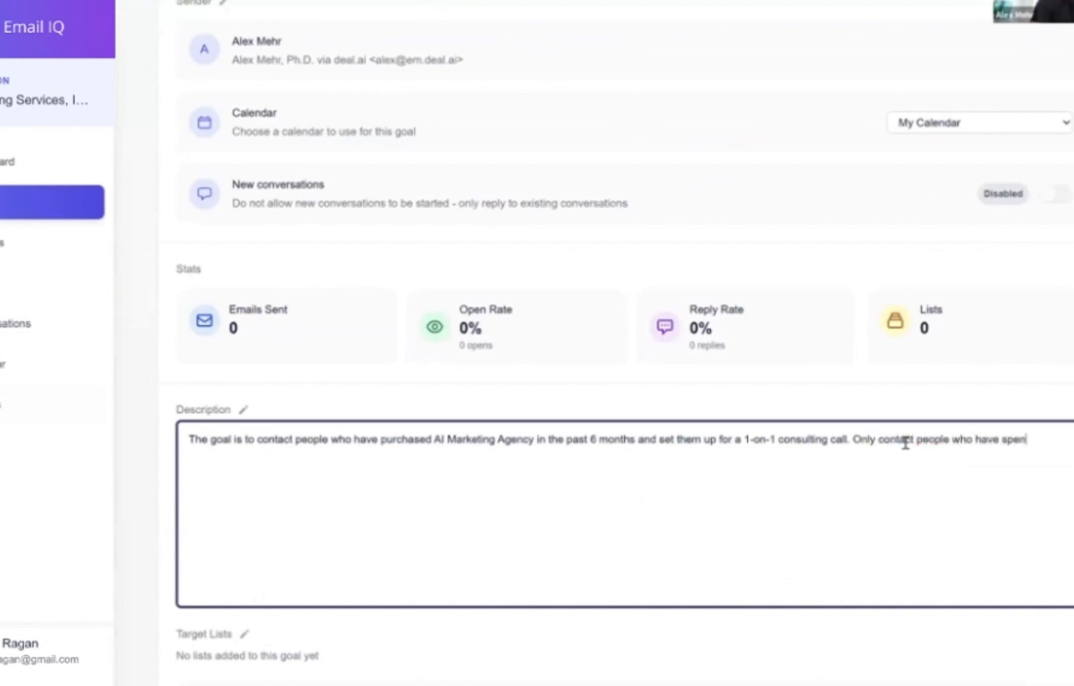
{"action": "type", "text": "t at least"}
{"action": "type", "text": " 30"}
{"action": "key", "text": "BackSpace"}
{"action": "key", "text": "BackSpace"}
{"action": "type", "text": "$30 with us."}
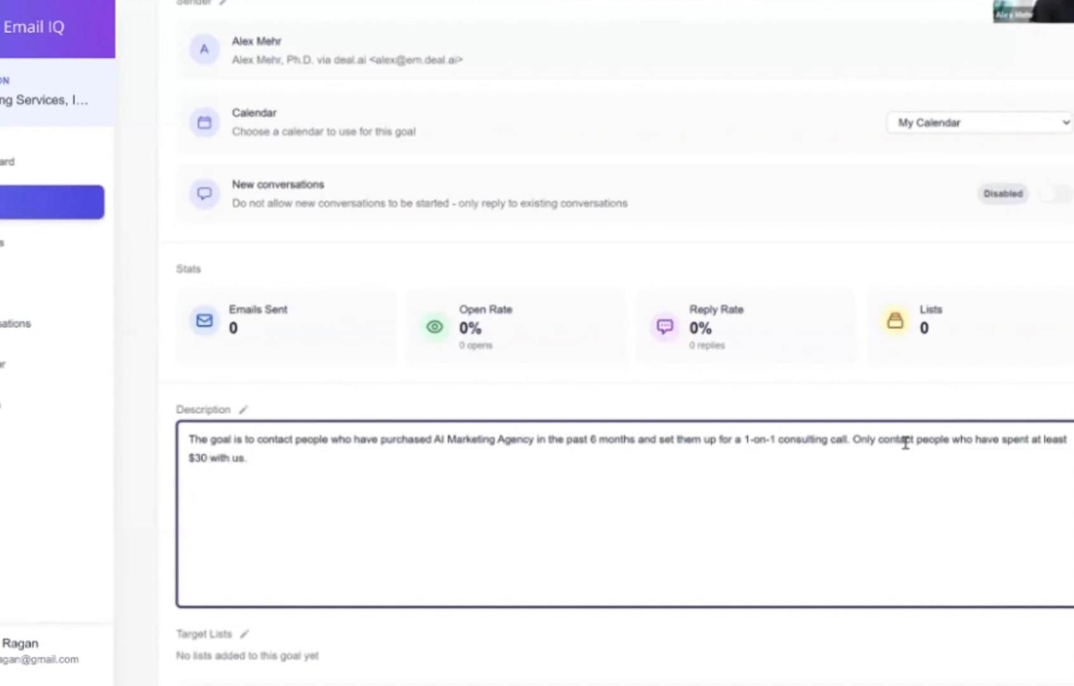
Step: Continue the goal description with "The first email is short (2-3 sentences"
{"action": "type", "text": " The first email is "}
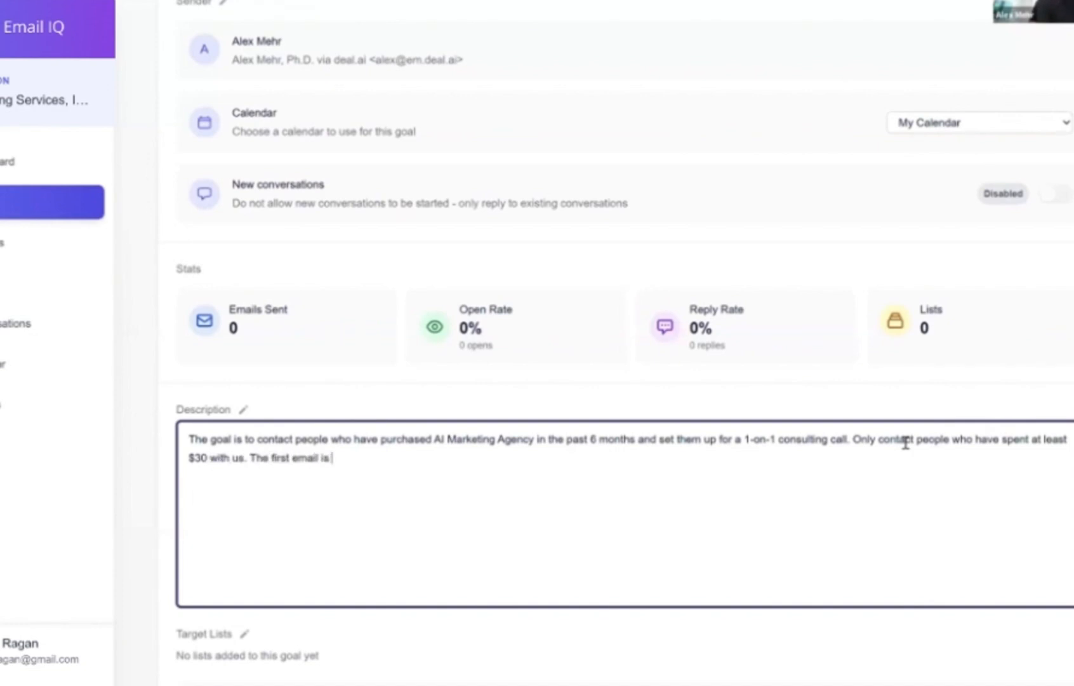
{"action": "type", "text": "short (2-3 sentene"}
{"action": "key", "text": "BackSpace"}
{"action": "key", "text": "BackSpace"}
{"action": "type", "text": "nces"}
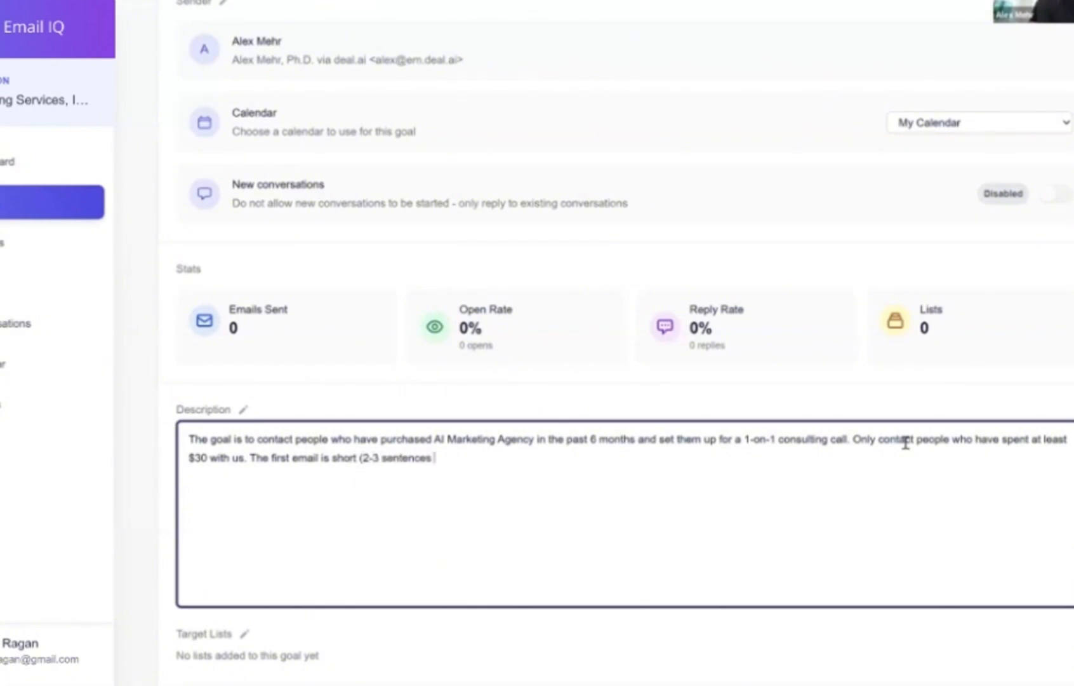
Step: Continue with "max). Personalize it to the user by mentioning how long they've been with us or any specific information such as their name."
{"action": "type", "text": " max). Personalize it t"}
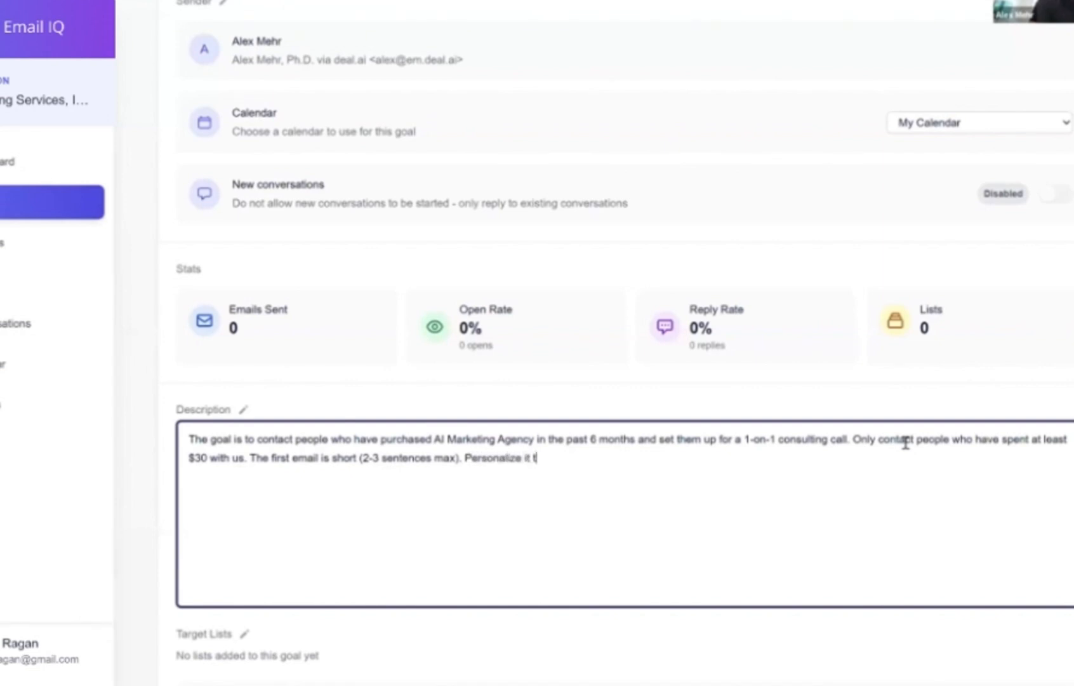
{"action": "type", "text": "o the user by mention"}
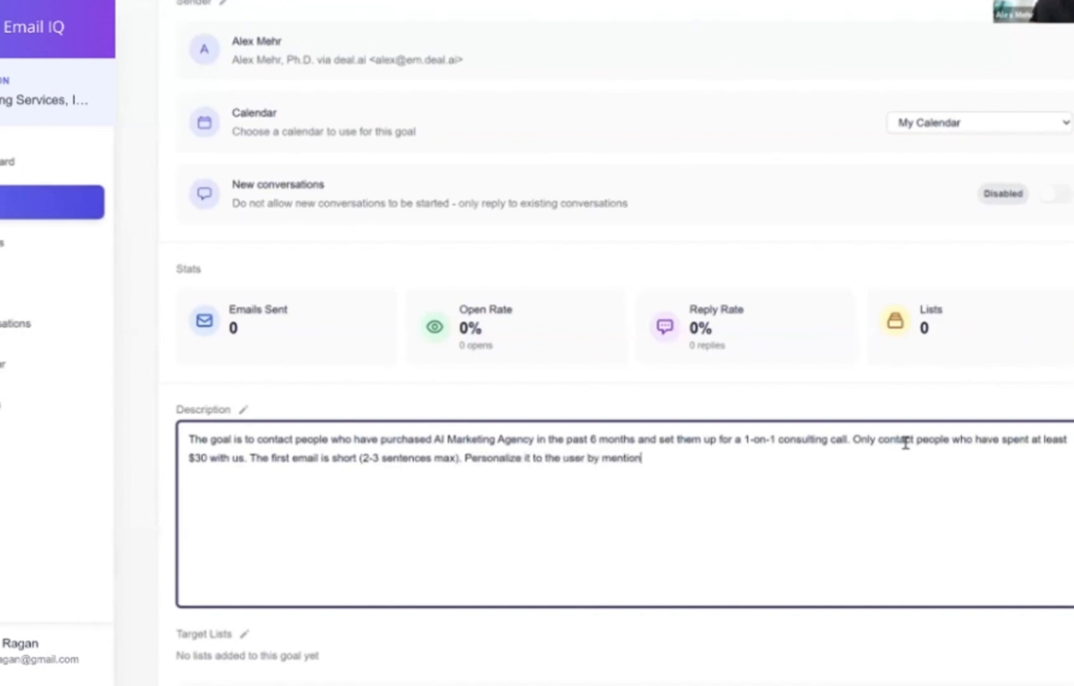
{"action": "type", "text": "ing how long they've"}
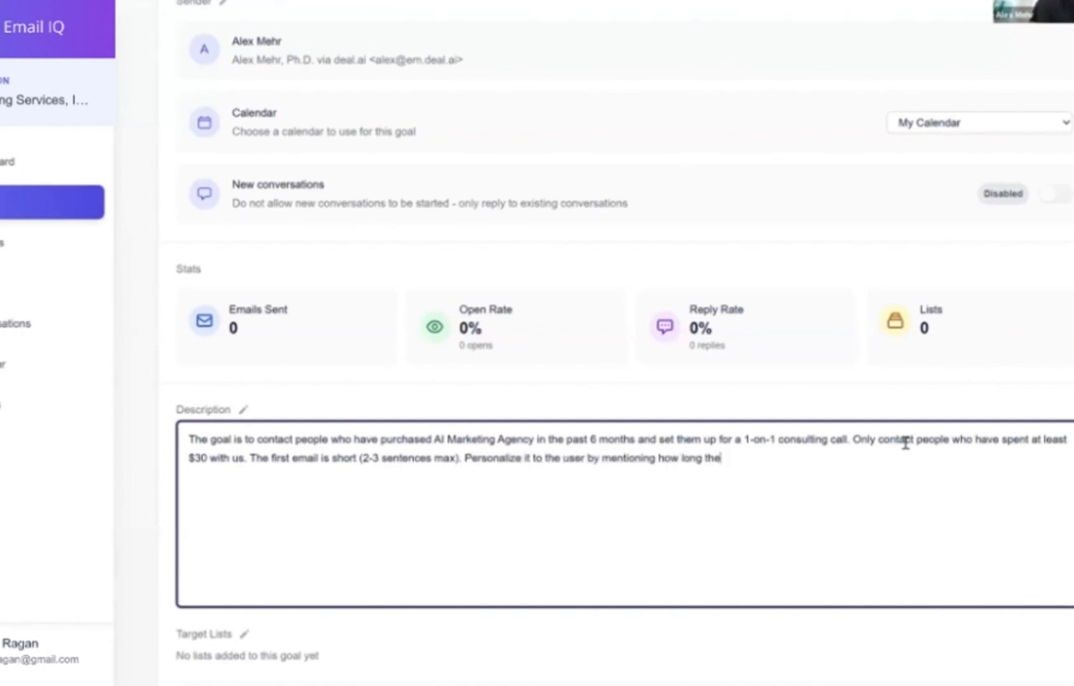
{"action": "type", "text": "en with us or any spe"}
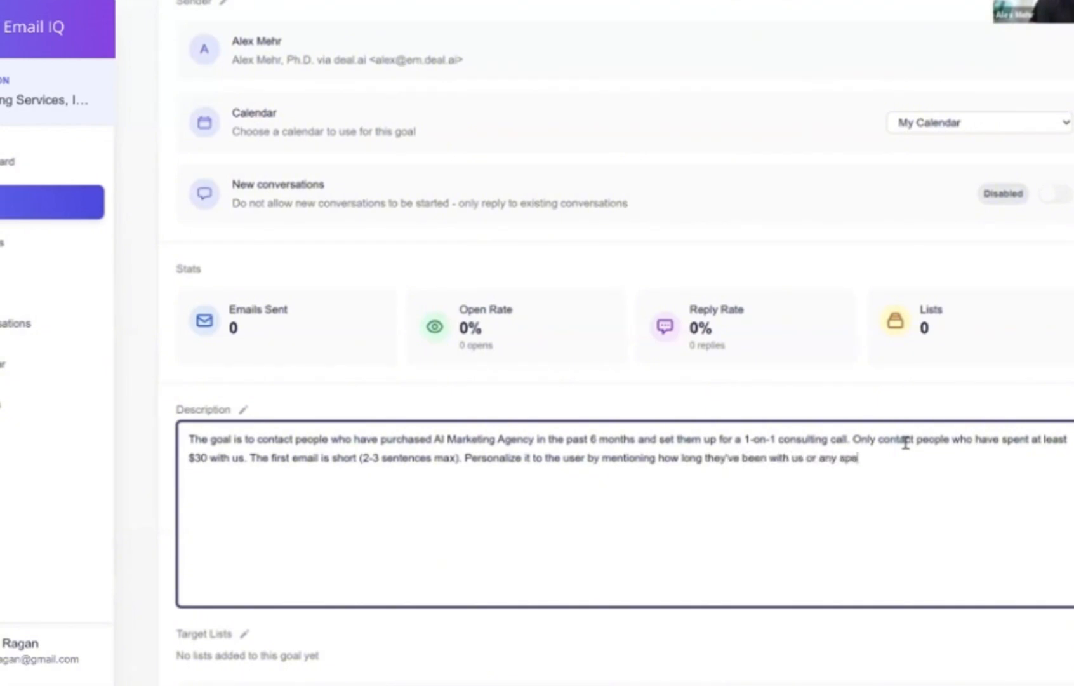
{"action": "type", "text": "cific information such as their name. "}
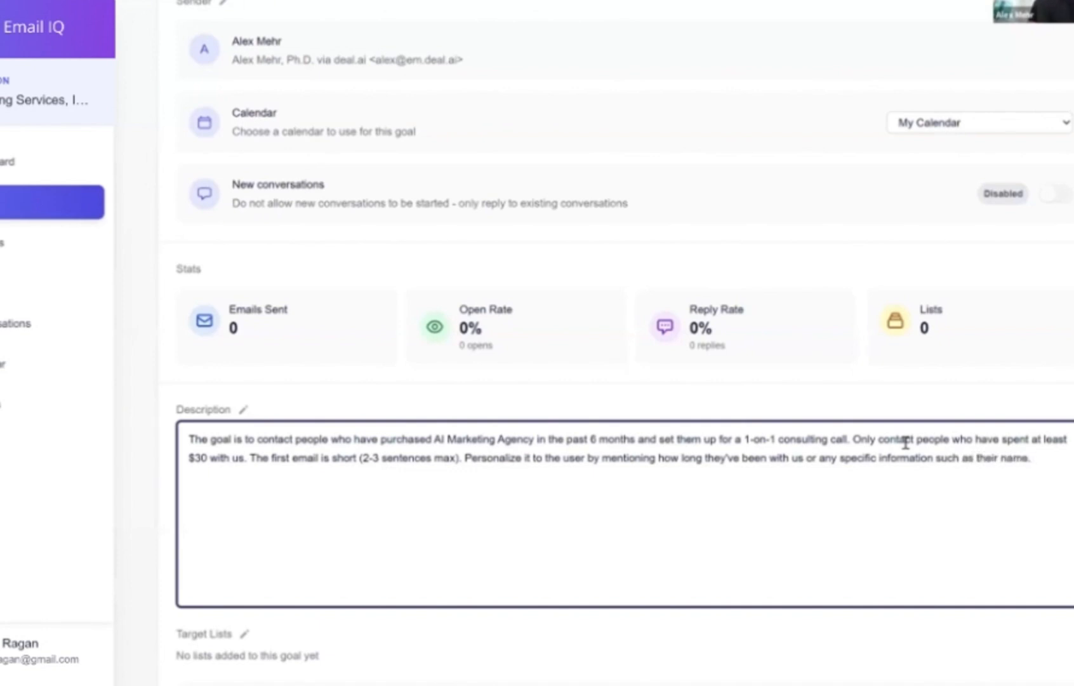
Step: Add "Use a friendly tone and ask them to reply back if they are interested to learn more about" to the description
{"action": "type", "text": "Use a friendl"}
{"action": "type", "text": "dly tone"}
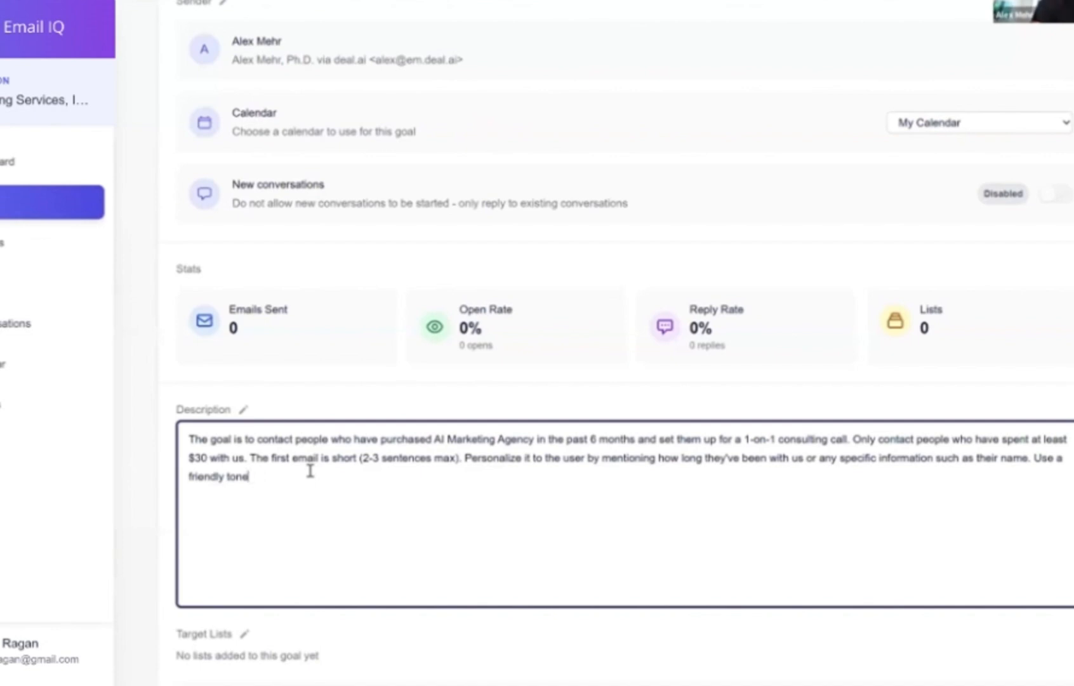
{"action": "type", "text": "and ask them to reply back if"}
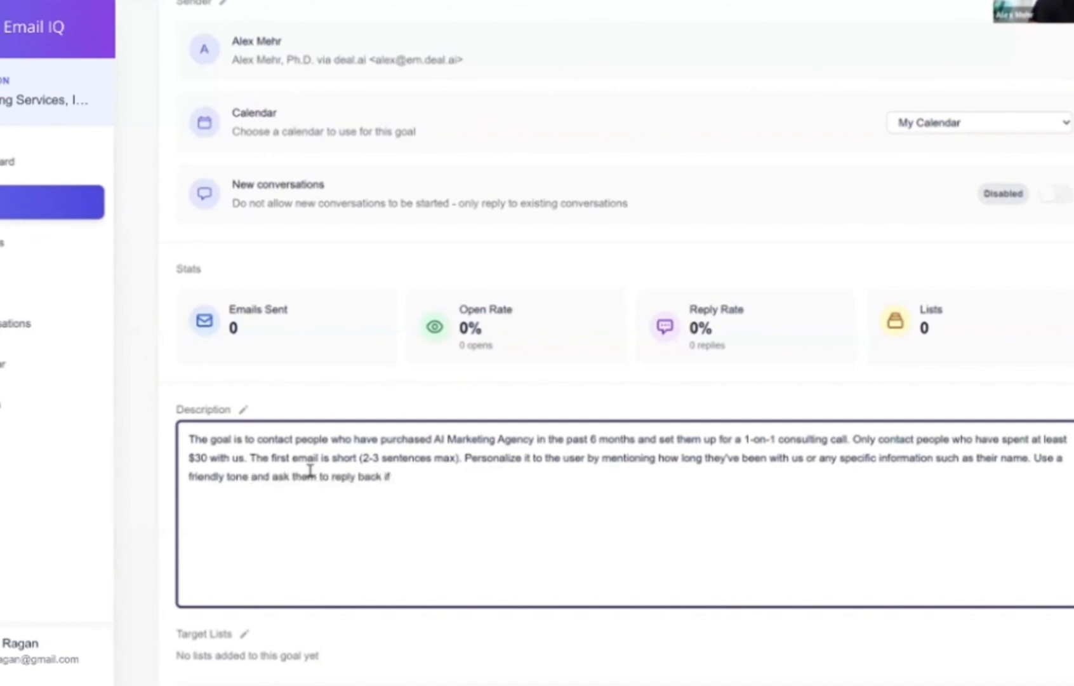
{"action": "type", "text": " they a"}
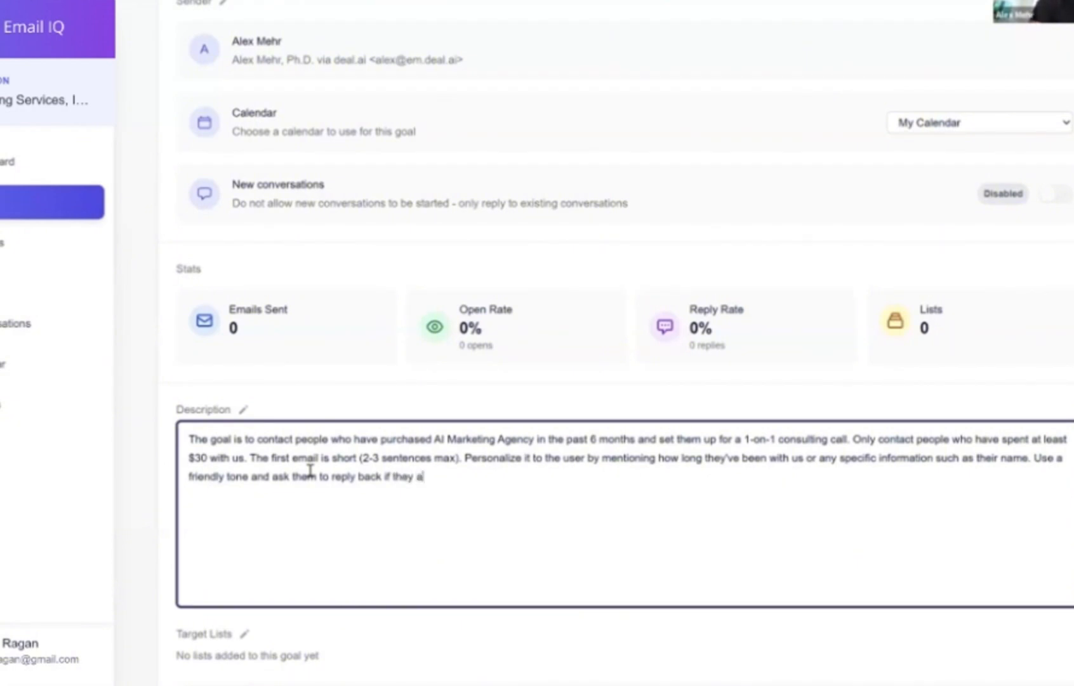
{"action": "type", "text": "re interested to learn more about "}
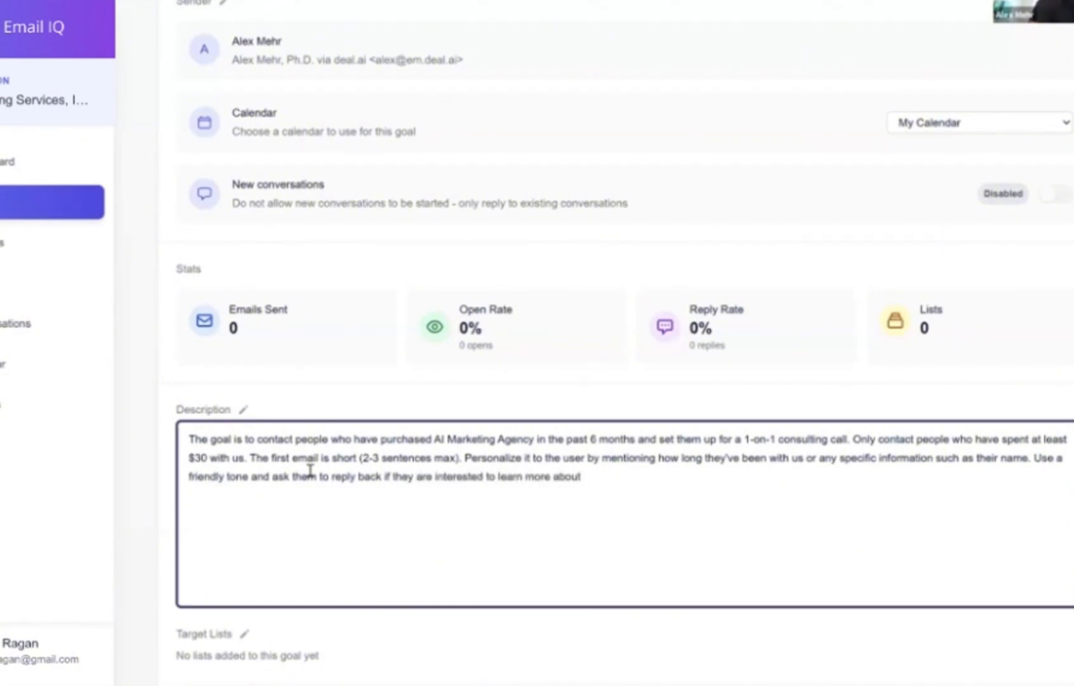
Step: Finish the sentence with "our 1-on-1 consulting services to help them accelerate the growth of their AI Marketing Agency."
{"action": "type", "text": "our 1-on-1 consult"}
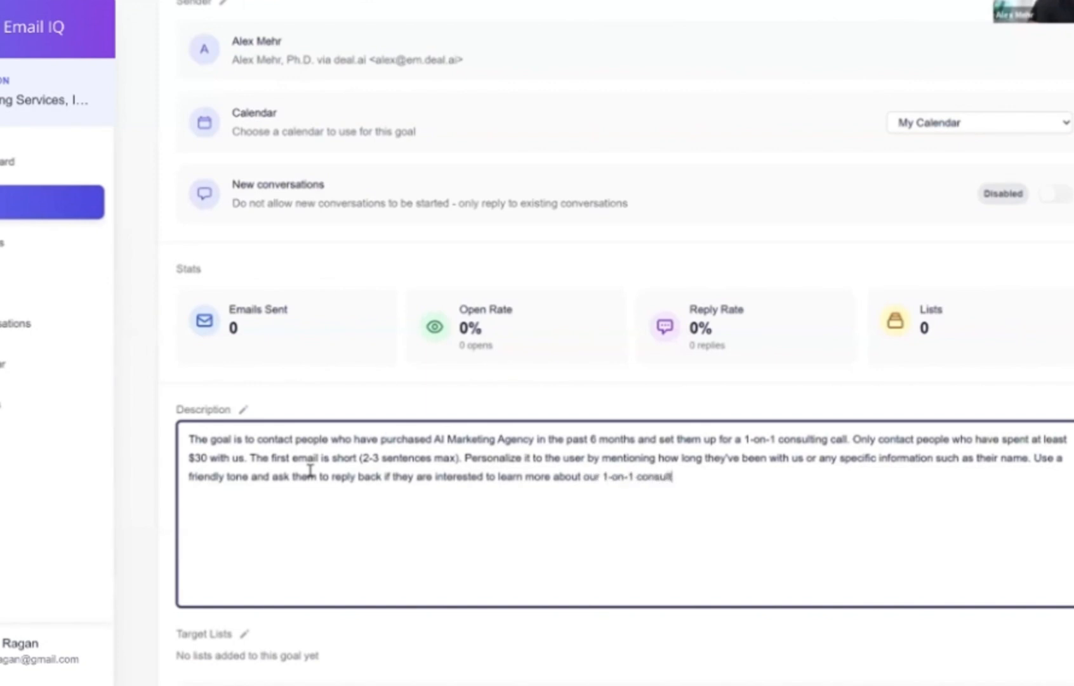
{"action": "type", "text": "ing services to help them accel"}
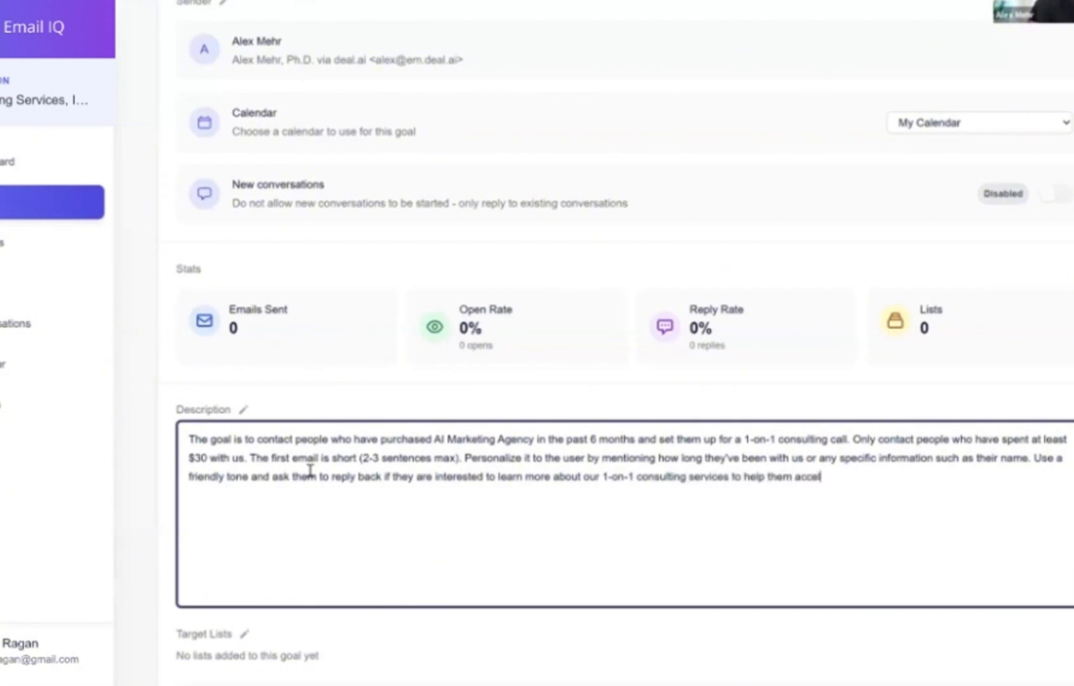
{"action": "type", "text": "erate the growt"}
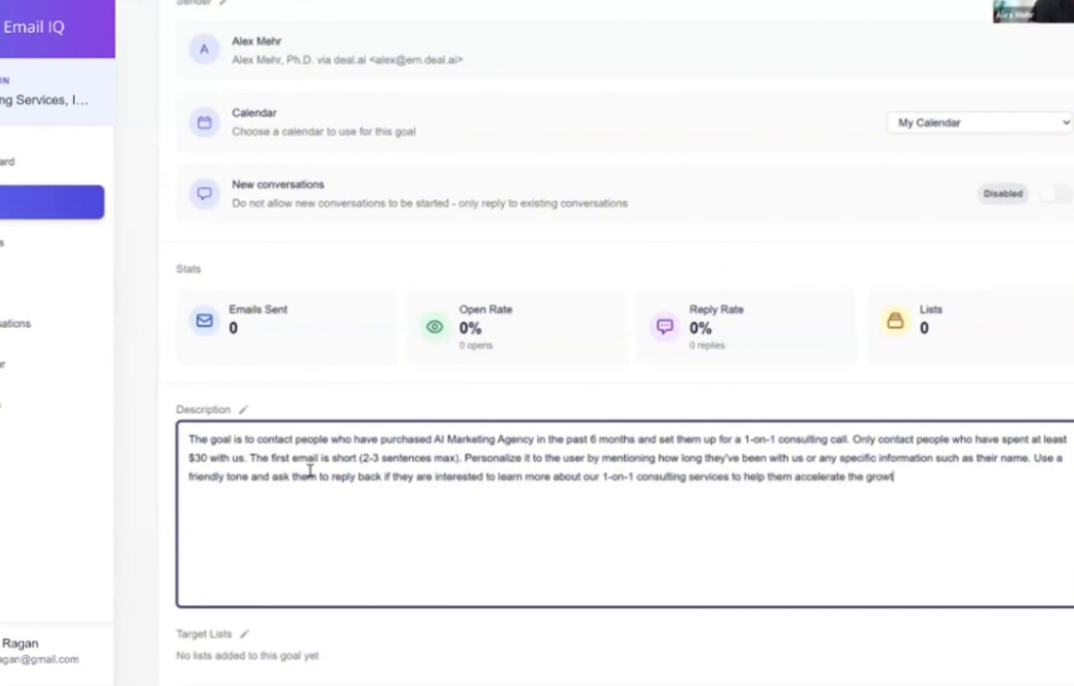
{"action": "type", "text": "h of their AI "}
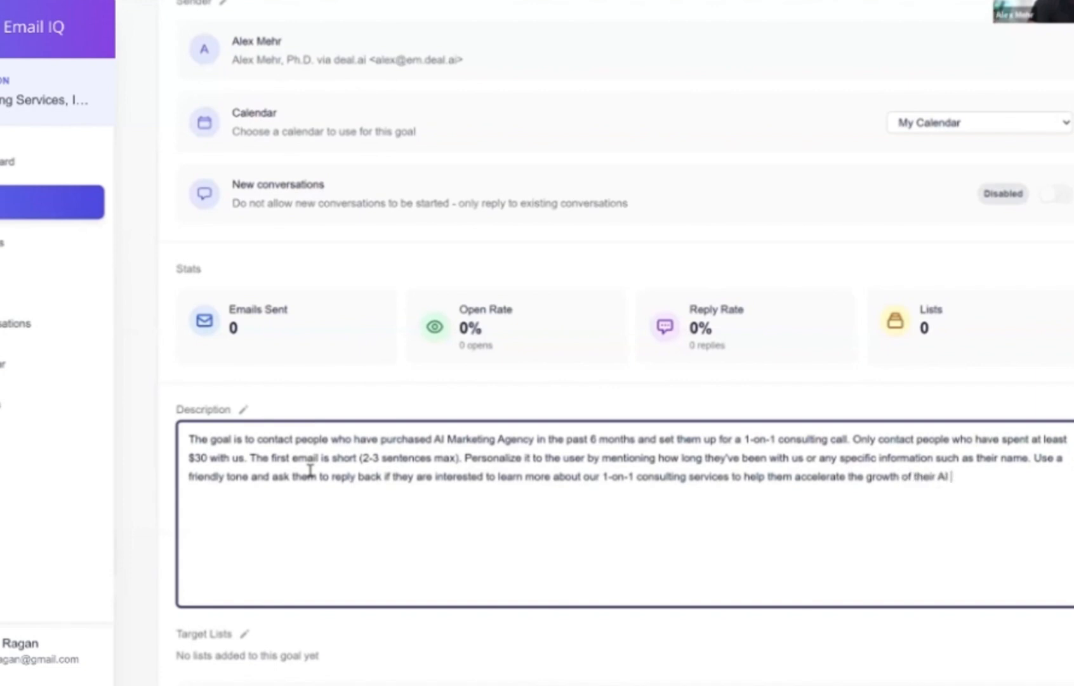
{"action": "type", "text": "Marketing Agency. "}
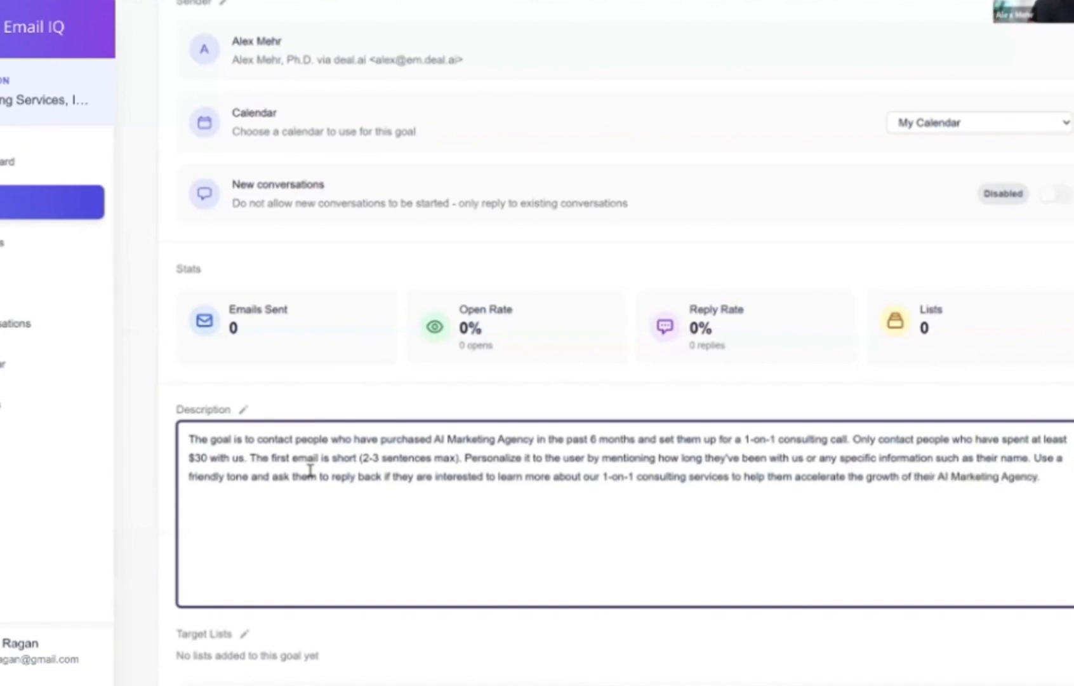
Step: Add "If they don't respond within 24 hours, send them a friendly reminder email to see if they saw" to the description
{"action": "type", "text": "If they don't resopond wit"}
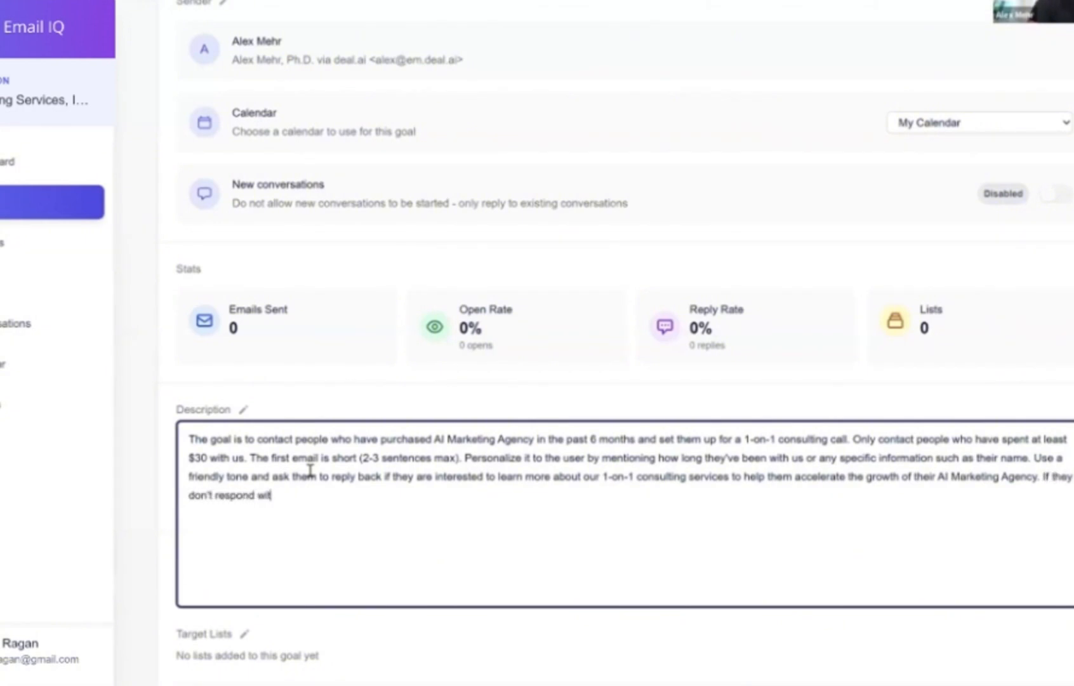
{"action": "type", "text": "hin 24 hours, send th"}
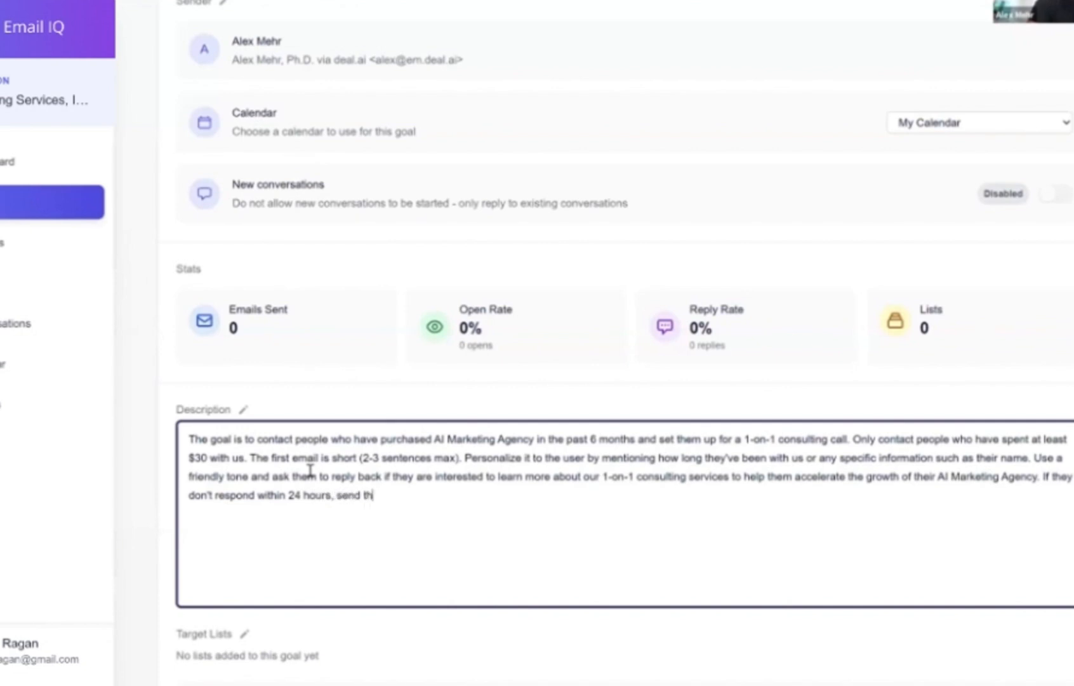
{"action": "type", "text": "em a friendly reminder email to "}
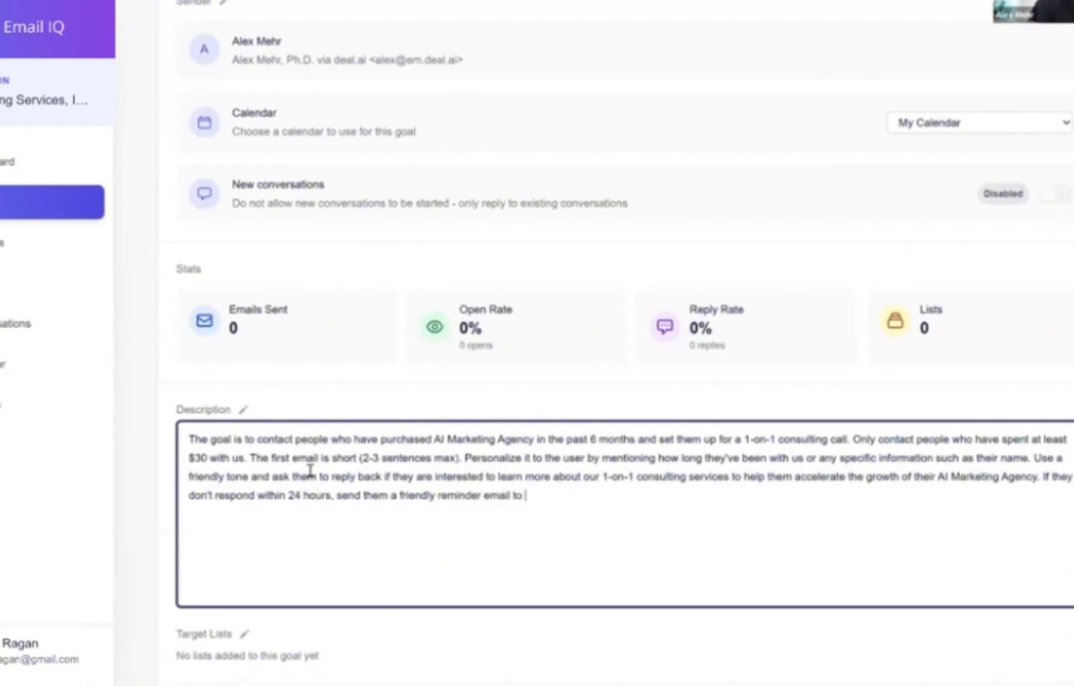
{"action": "type", "text": "see if they saw "}
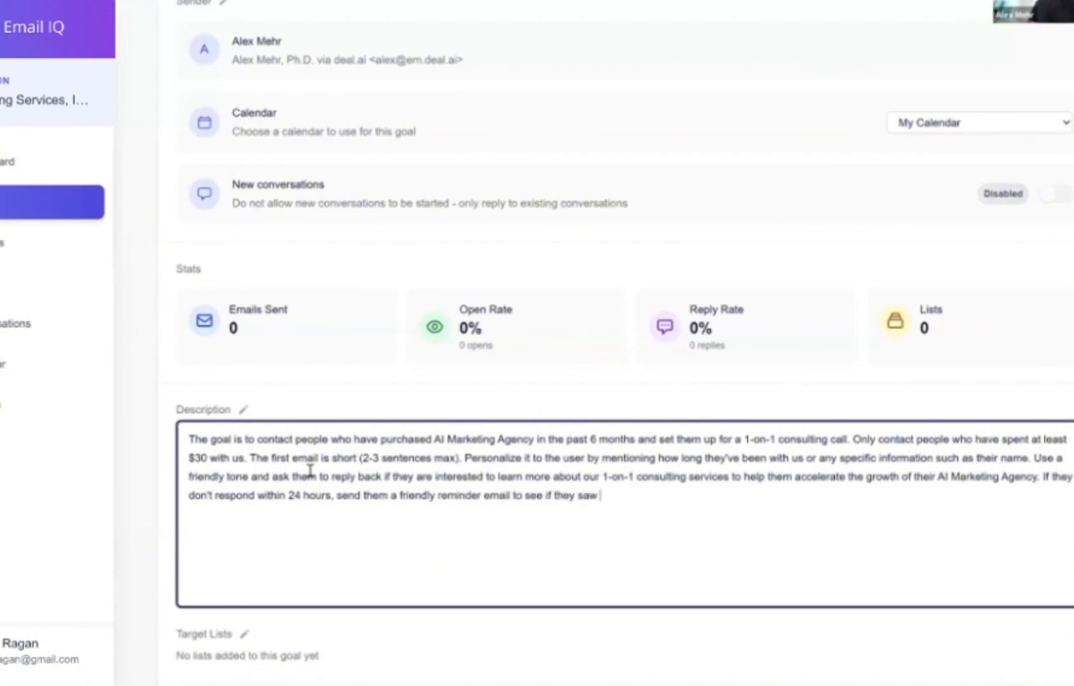
Step: Finish the reminder sentence with "the previous email." and add "After 48 hours, if the user has not responded, close the contact."
{"action": "type", "text": "the previous ema"}
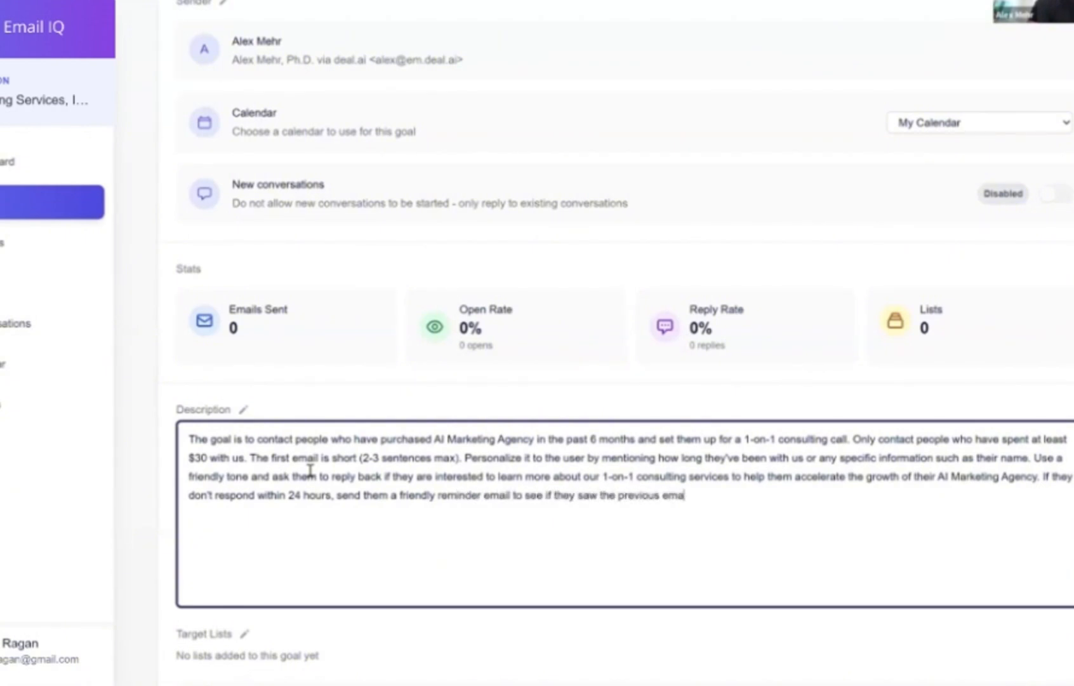
{"action": "type", "text": "il. After 48 hours "}
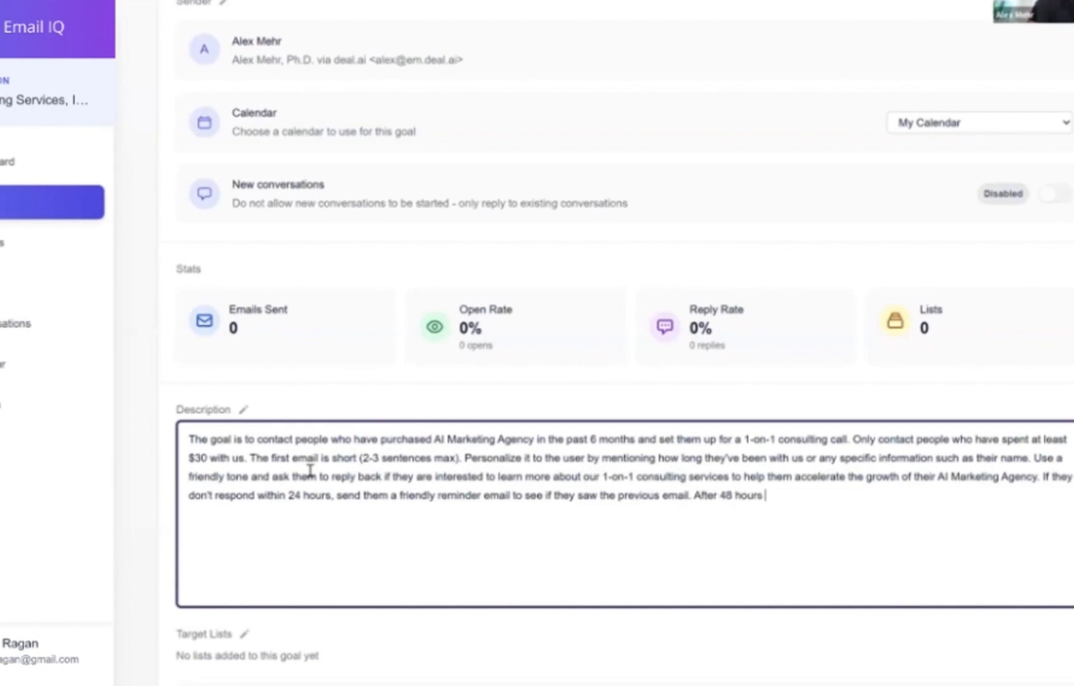
{"action": "type", "text": " if the user has not"}
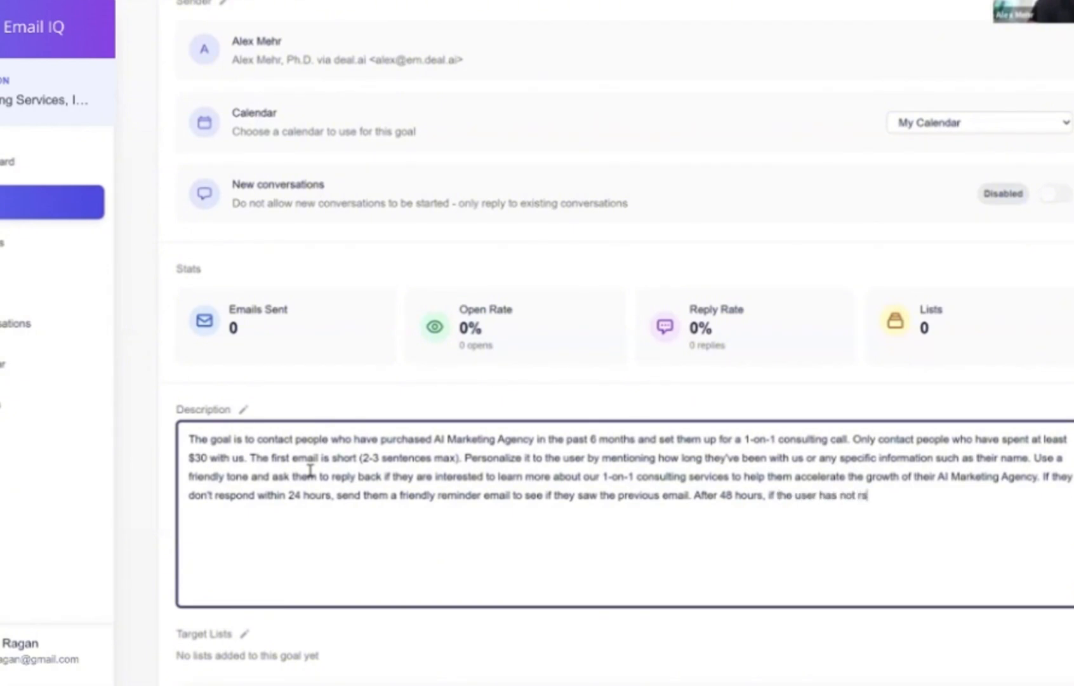
{"action": "type", "text": "responded "}
{"action": "type", "text": "close the "}
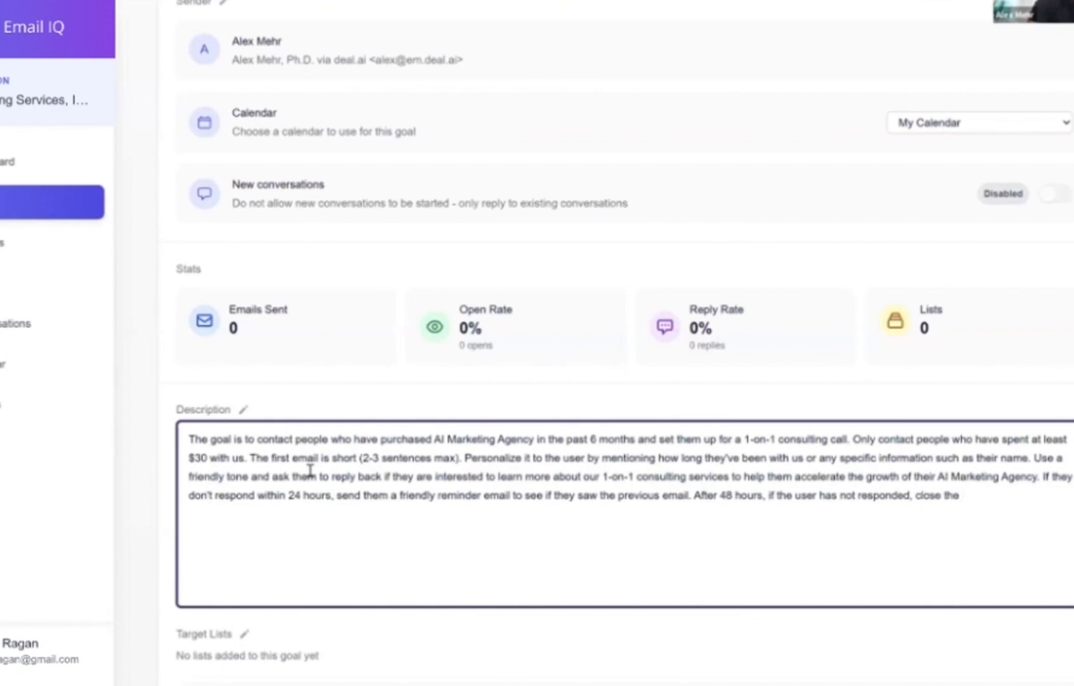
{"action": "type", "text": "contact."}
Step: Start a new paragraph in the goal description with "If they are interested,"
{"action": "key", "text": "Return"}
{"action": "type", "text": "If they are interest"}
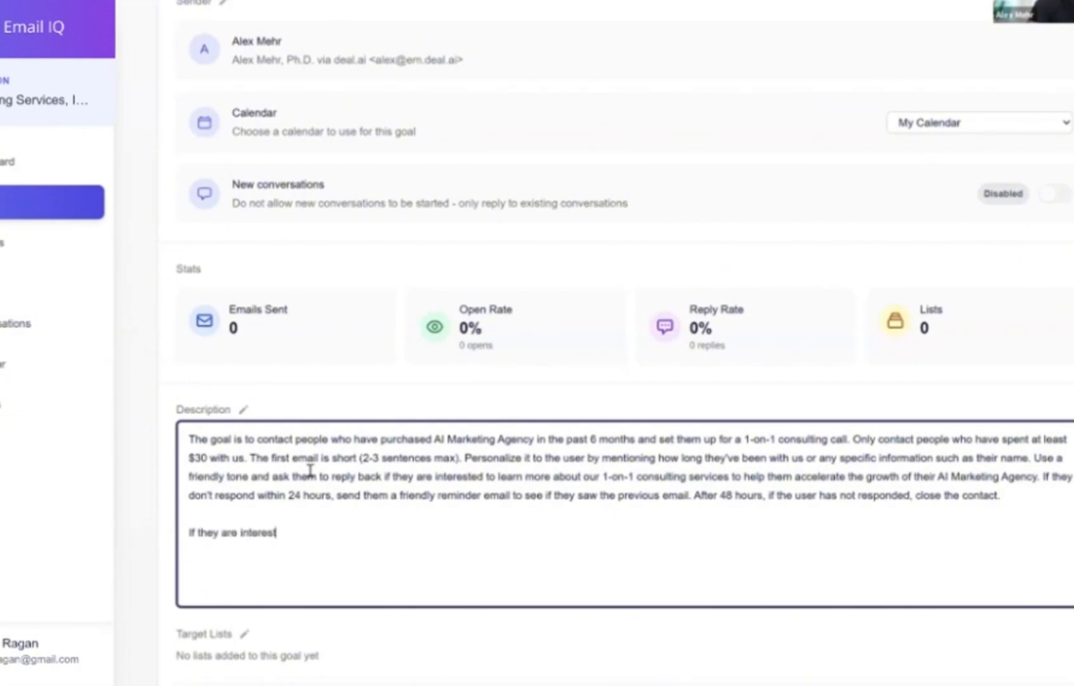
{"action": "type", "text": "ed,"}
{"action": "type", "text": "send"}
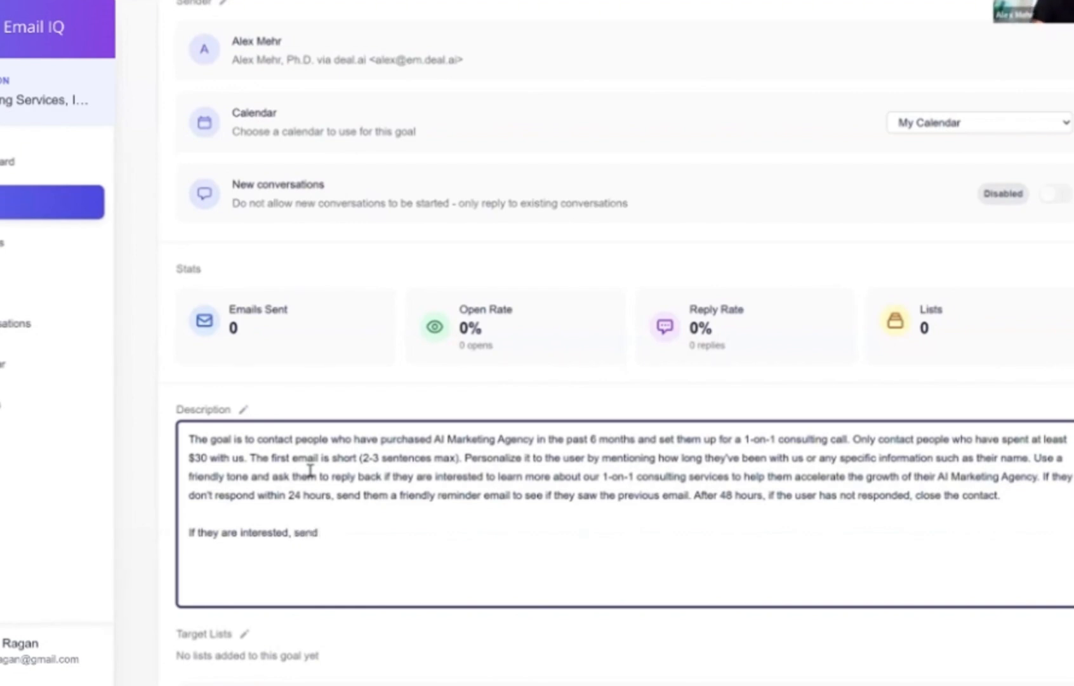
{"action": "type", "text": " them my boo"}
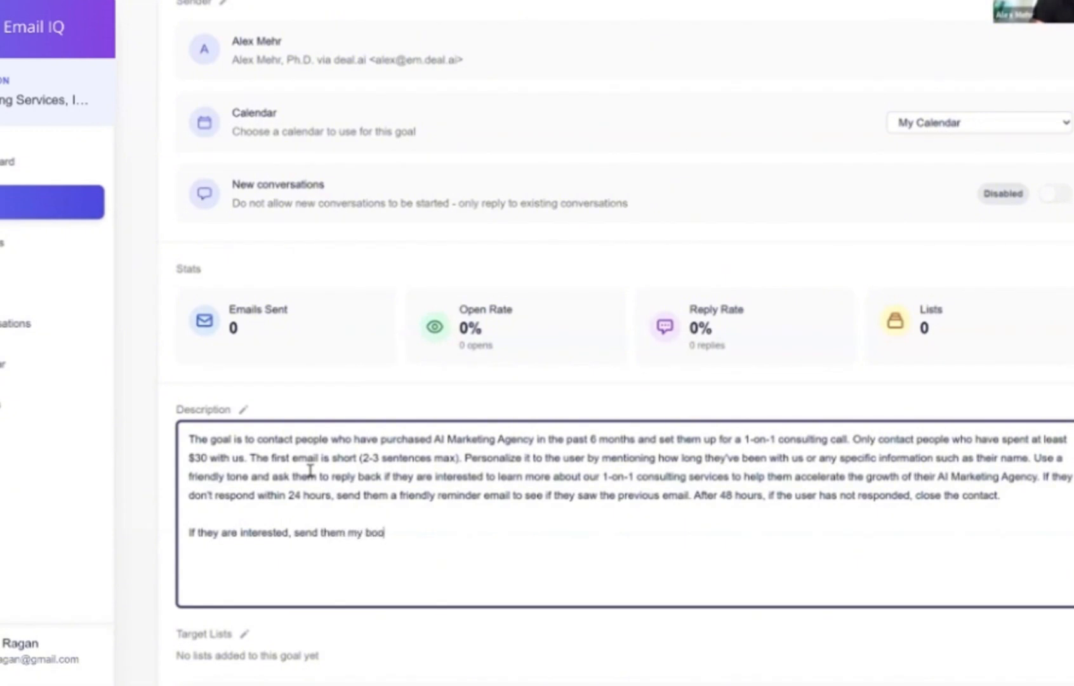
{"action": "type", "text": "king"}
{"action": "key", "text": "BackSpace"}
{"action": "key", "text": "BackSpace"}
{"action": "key", "text": "BackSpace"}
{"action": "key", "text": "BackSpace"}
{"action": "key", "text": "BackSpace"}
{"action": "key", "text": "BackSpace"}
{"action": "key", "text": "BackSpace"}
{"action": "key", "text": "BackSpace"}
{"action": "key", "text": "BackSpace"}
{"action": "key", "text": "BackSpace"}
{"action": "key", "text": "BackSpace"}
{"action": "key", "text": "BackSpace"}
{"action": "key", "text": "BackSpace"}
{"action": "key", "text": "BackSpace"}
{"action": "key", "text": "BackSpace"}
{"action": "key", "text": "BackSpace"}
{"action": "key", "text": "BackSpace"}
{"action": "key", "text": "BackSpace"}
{"action": "key", "text": "BackSpace"}
{"action": "key", "text": "BackSpace"}
Step: Complete the new paragraph's sentence with "suggest a few times and book them with me."
{"action": "type", "text": "bo"}
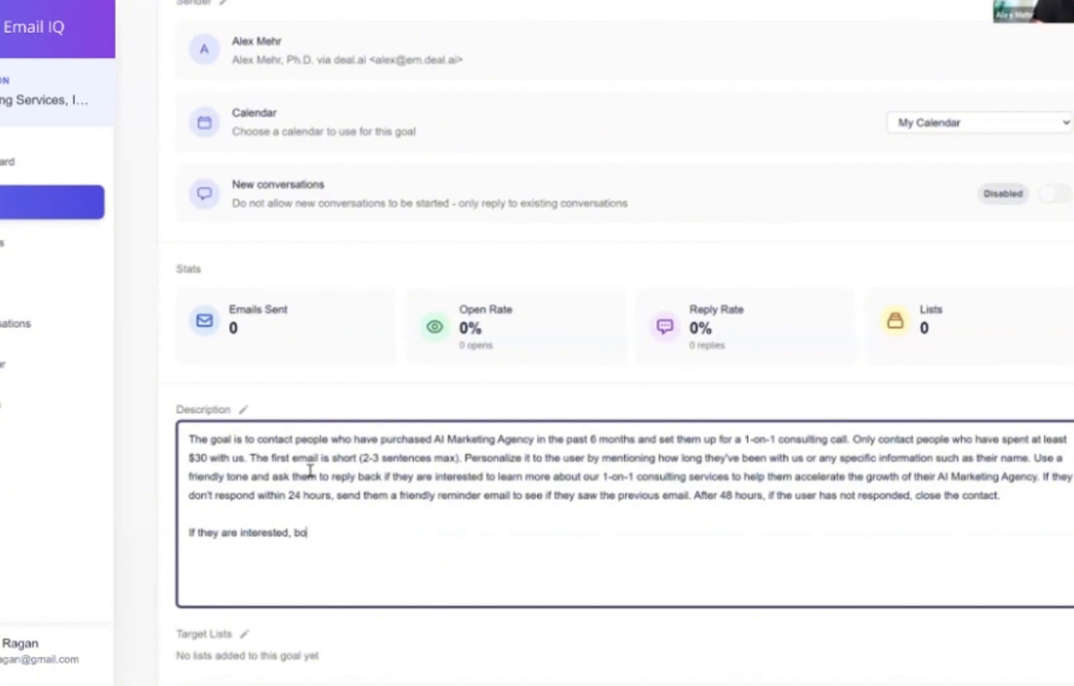
{"action": "type", "text": "ok them with me."}
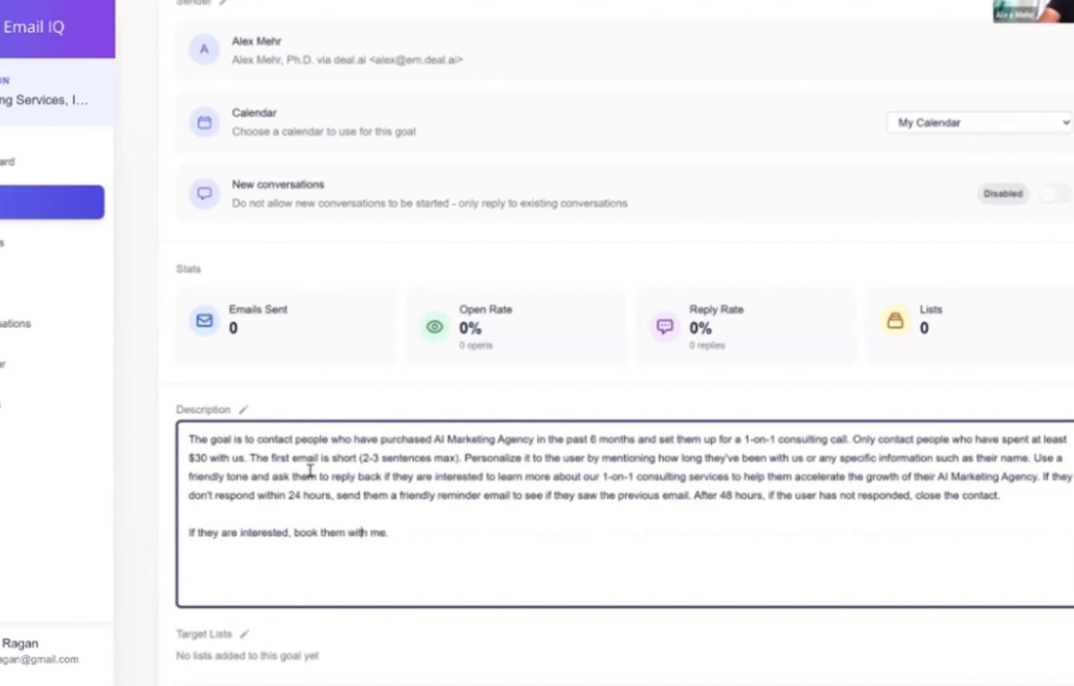
{"action": "key", "text": "Left"}
{"action": "key", "text": "Left"}
{"action": "key", "text": "Left"}
{"action": "key", "text": "Left"}
{"action": "key", "text": "Left"}
{"action": "key", "text": "Left"}
{"action": "key", "text": "Left"}
{"action": "key", "text": "Left"}
{"action": "key", "text": "Left"}
{"action": "key", "text": "Left"}
{"action": "key", "text": "Left"}
{"action": "key", "text": "Left"}
{"action": "key", "text": "Left"}
{"action": "key", "text": "Left"}
{"action": "key", "text": "Left"}
{"action": "key", "text": "Left"}
{"action": "key", "text": "Left"}
{"action": "key", "text": "Left"}
{"action": "type", "text": "suggest "}
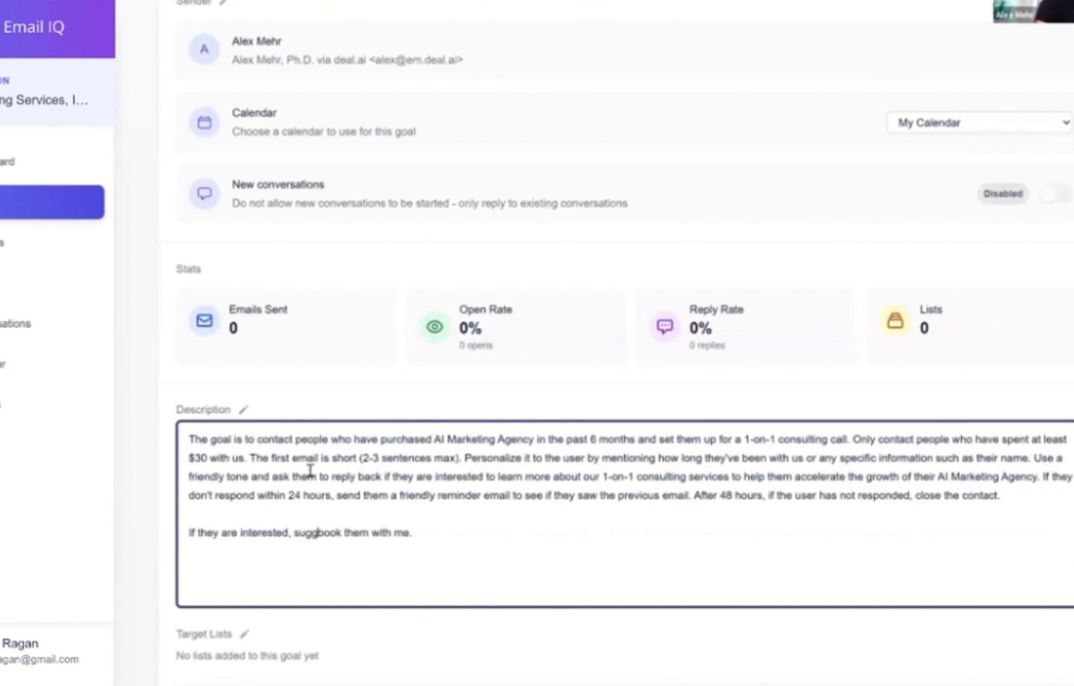
{"action": "type", "text": "a few times and"}
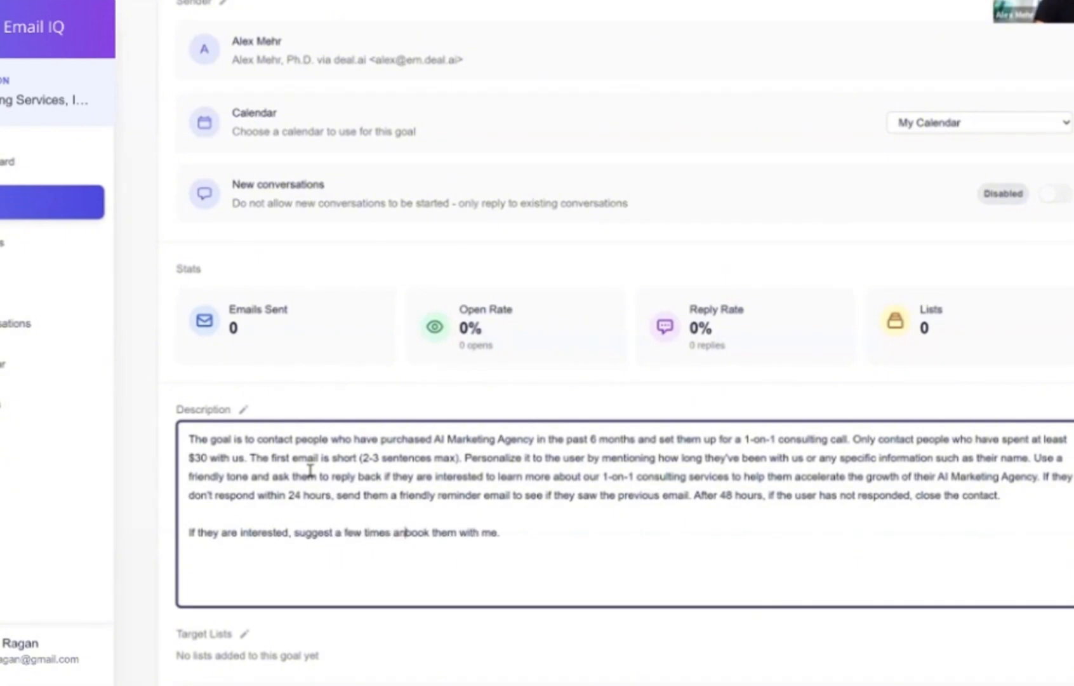
Step: Add "If they don't book within 48 hours, send them another nudge. Close after 7 days." to the end of that paragraph
{"action": "key", "text": "End"}
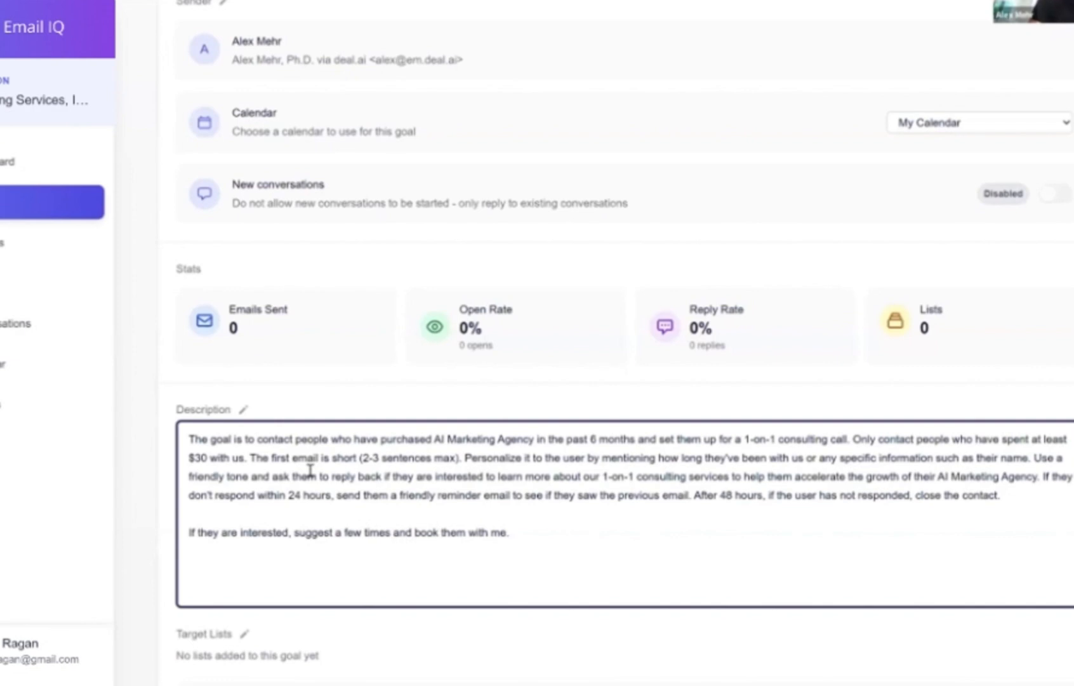
{"action": "type", "text": "If they don't book within 48"}
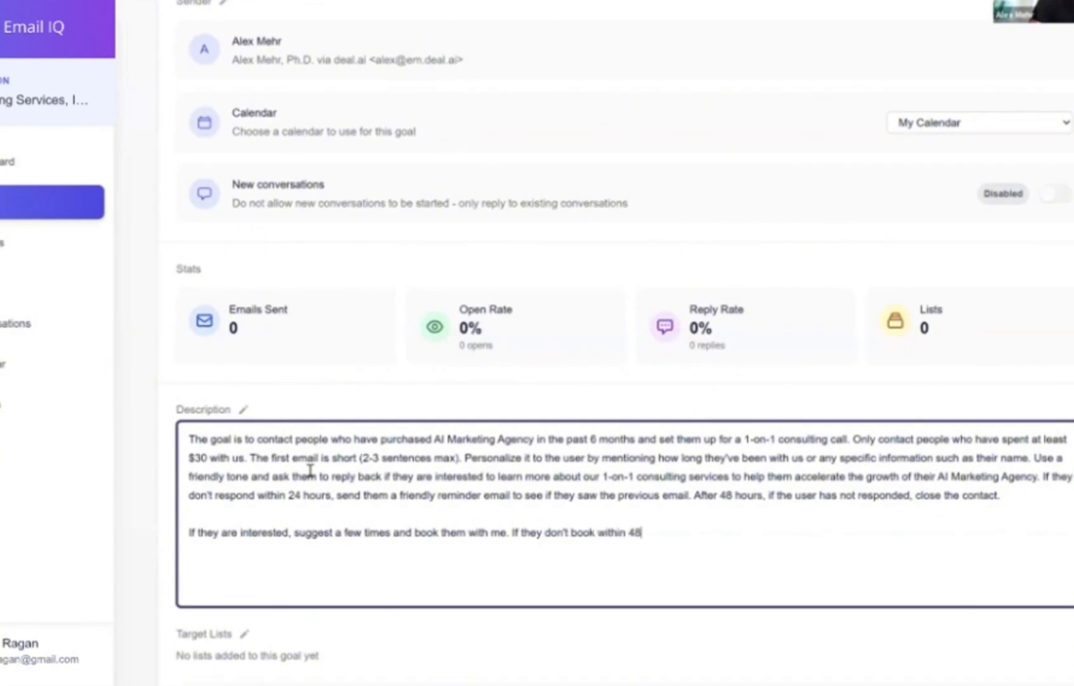
{"action": "type", "text": " hours, send them another nud"}
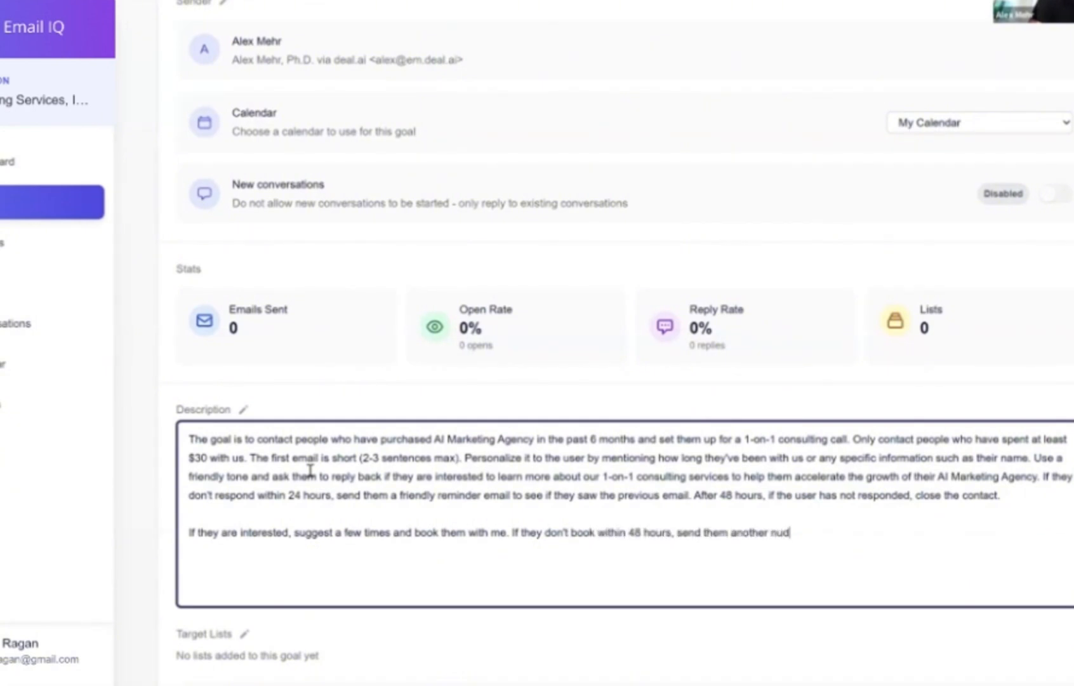
{"action": "type", "text": "ge. Close after 7 days"}
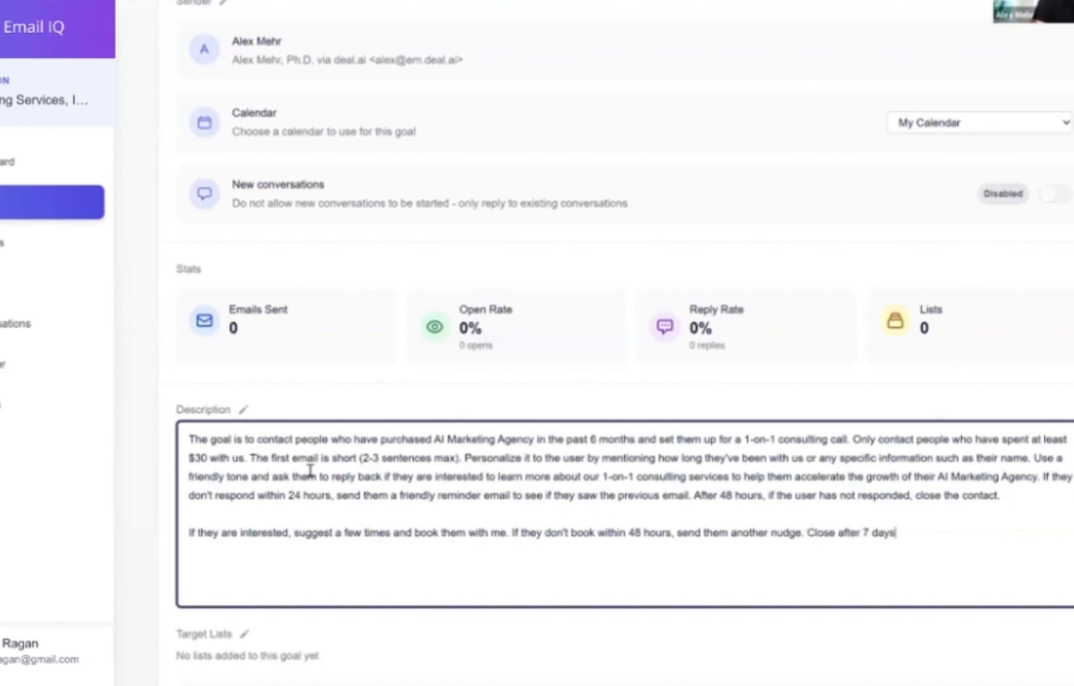
{"action": "type", "text": "."}
Step: Add a paragraph referring customer support questions to the support email, and another reading "In the first email, use intrigue to maximize reply rate."
{"action": "key", "text": "Return"}
{"action": "key", "text": "Return"}
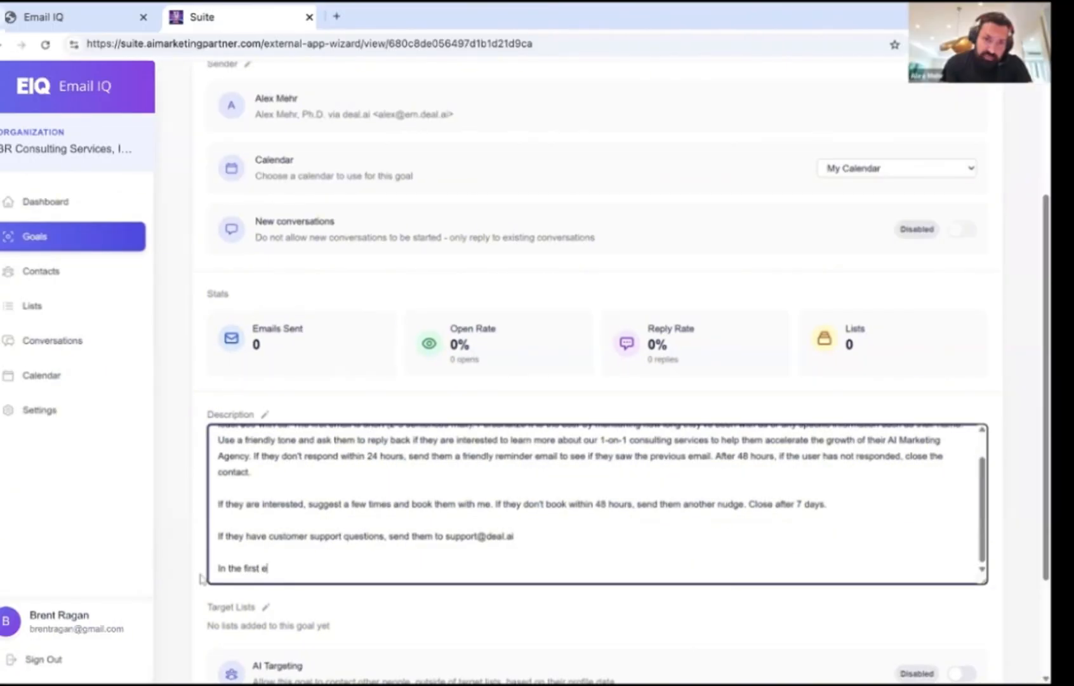
{"action": "type", "text": "mail, use intrigue to m"}
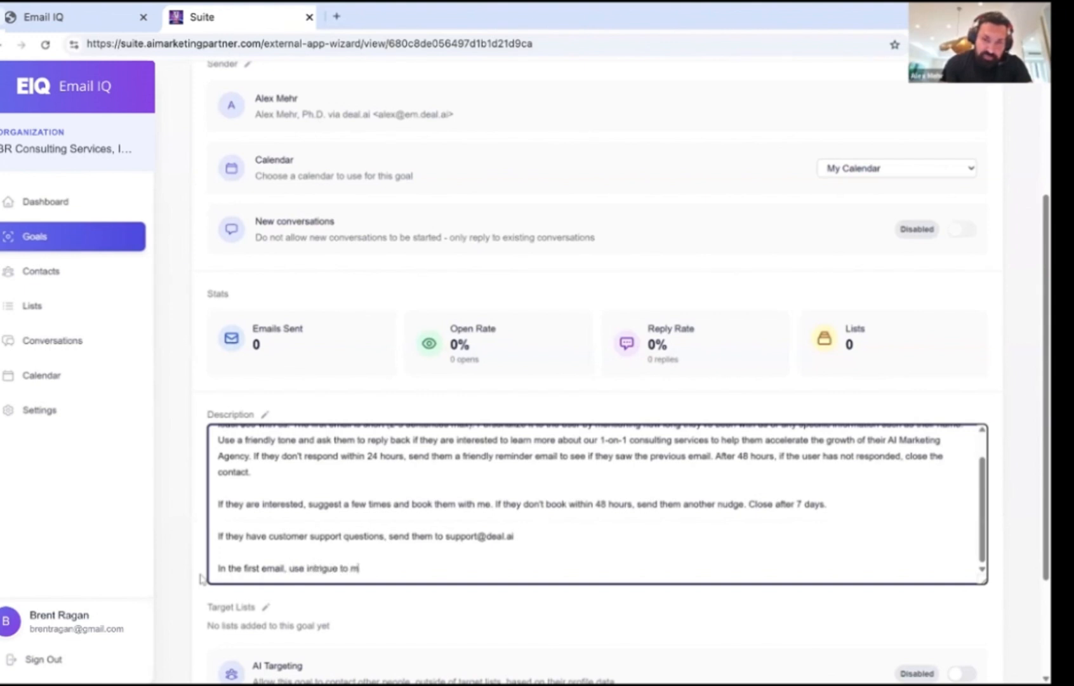
{"action": "type", "text": "aximize repl"}
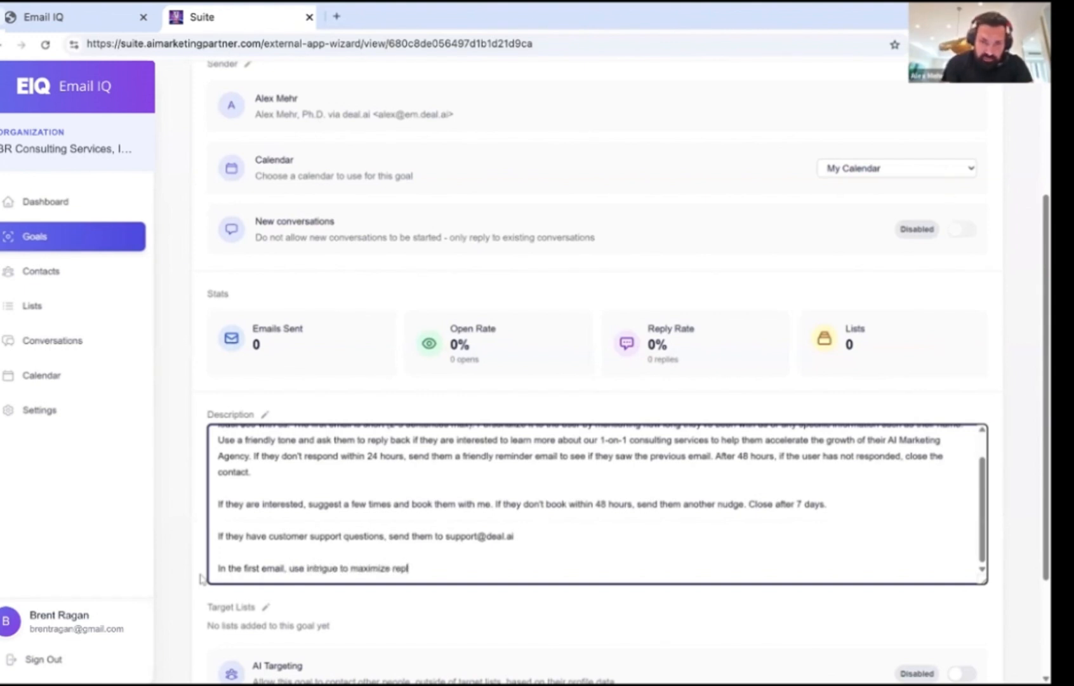
{"action": "type", "text": "y rate."}
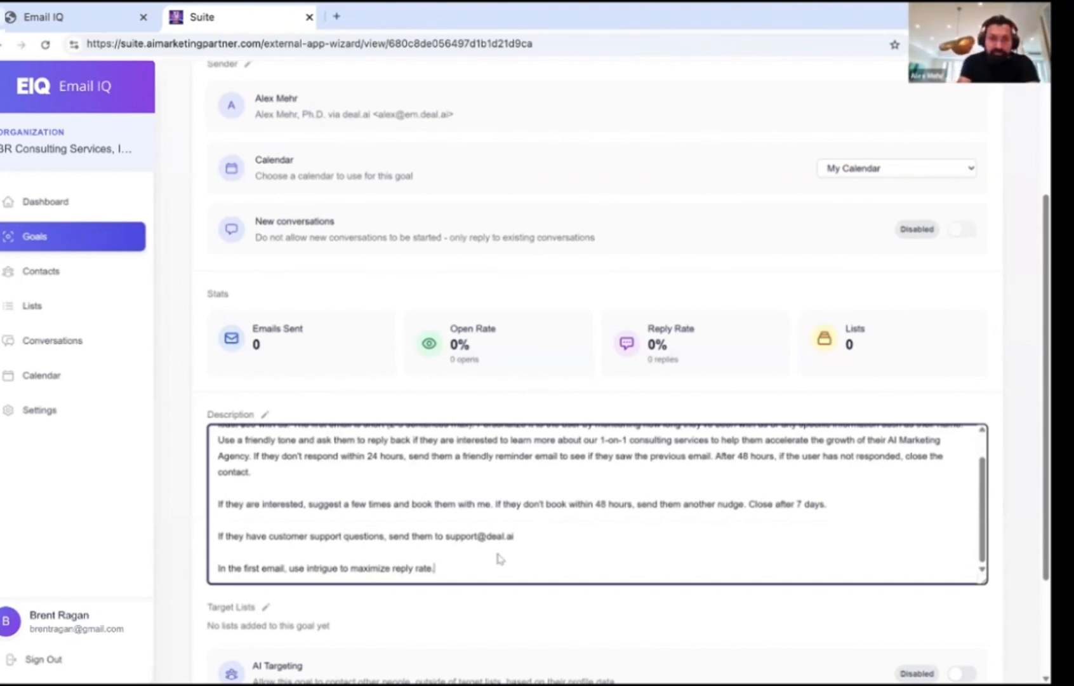
Step: Save the goal description and enable AI Targeting for the goal
{"action": "left_click", "coordinate": [499, 603]}
{"action": "scroll", "coordinate": [493, 525], "scroll_direction": "down", "scroll_amount": 2}
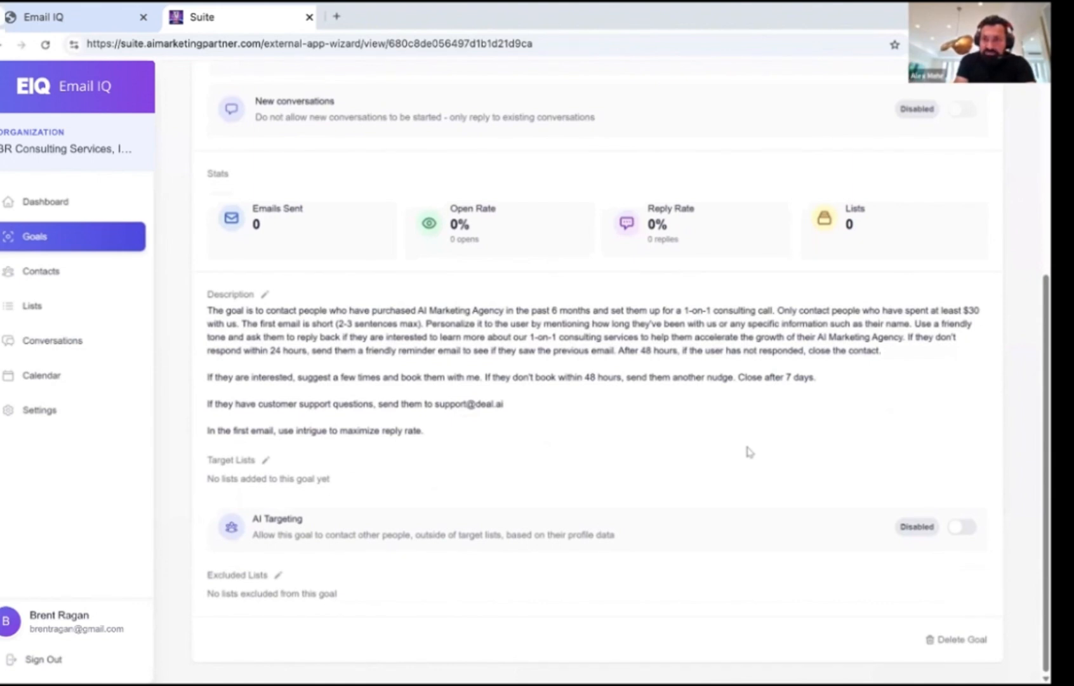
{"action": "left_click", "coordinate": [970, 528]}
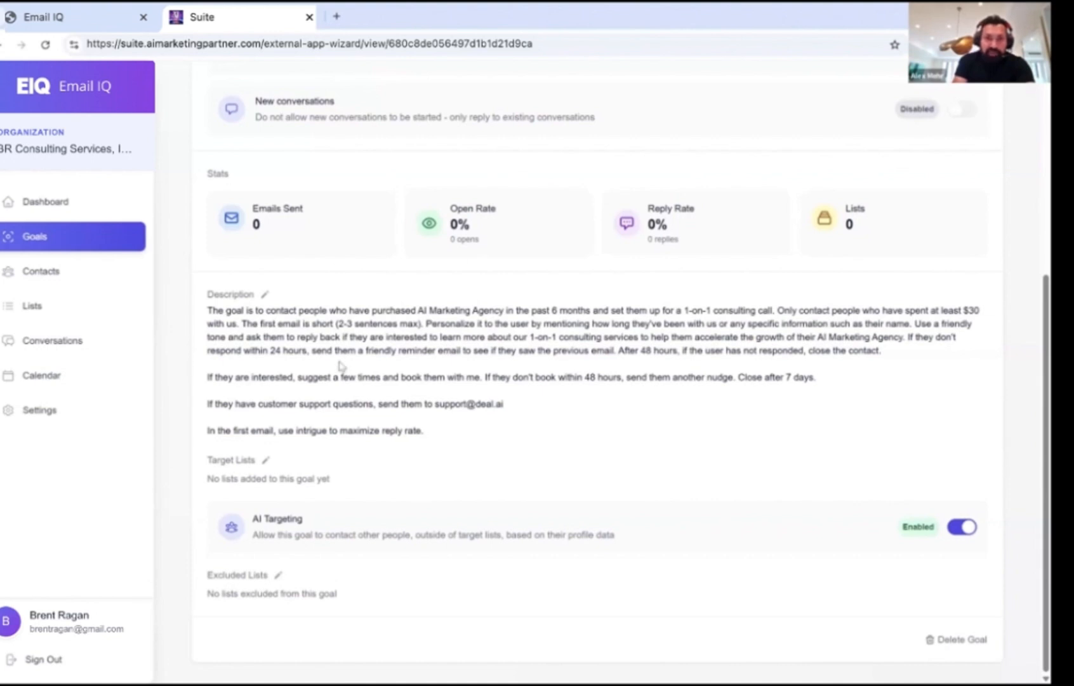
Step: Insert "(aka AIMA)" after "AI Marketing Agency" in the description's first sentence and save the description
{"action": "left_click", "coordinate": [265, 294]}
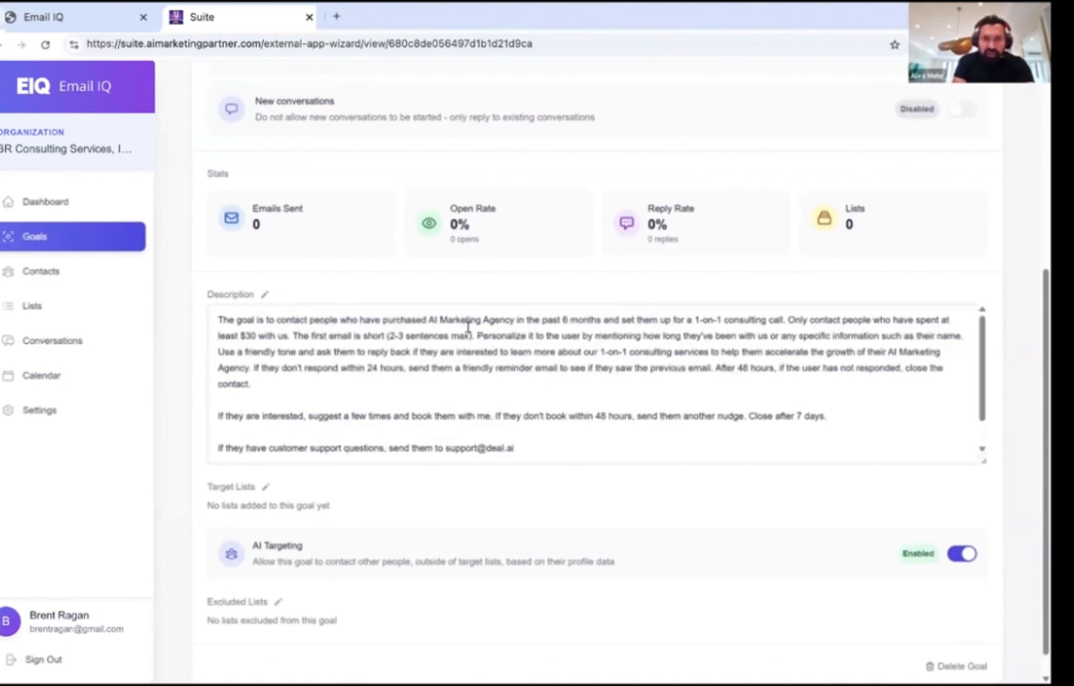
{"action": "left_click", "coordinate": [515, 321]}
{"action": "type", "text": "(aka"}
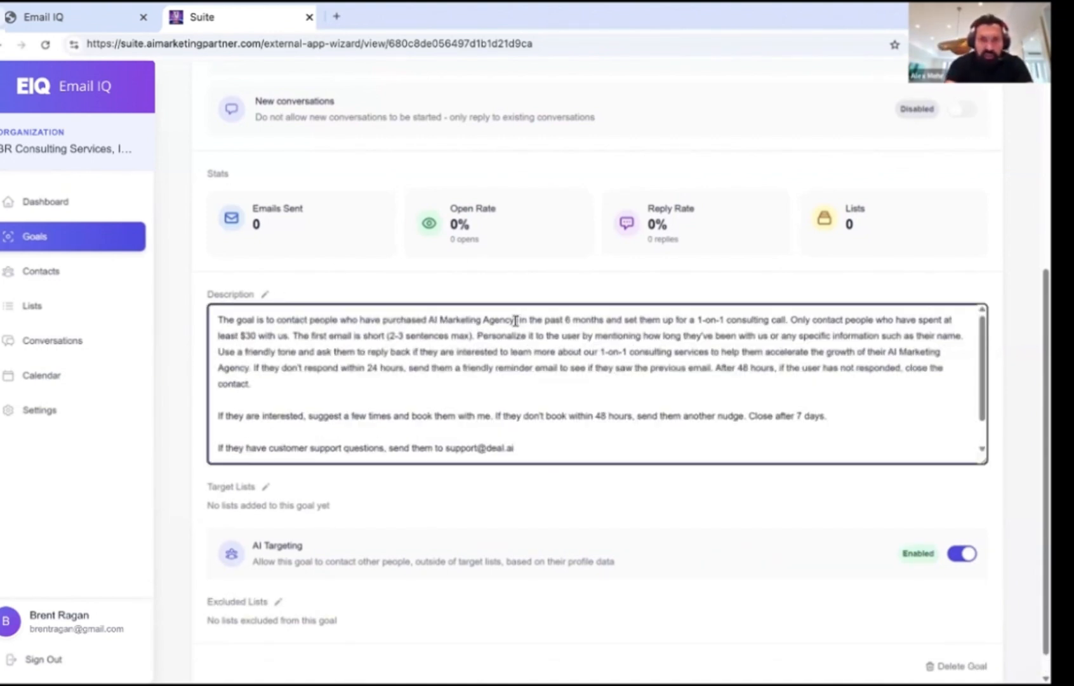
{"action": "type", "text": " AIMA)"}
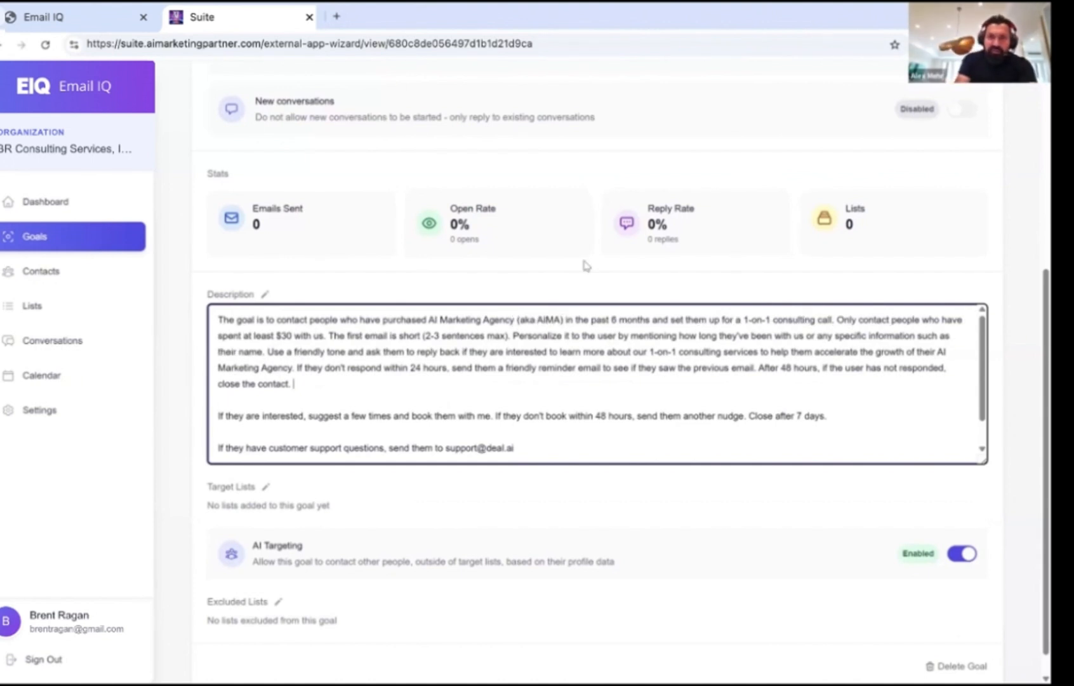
{"action": "left_click", "coordinate": [576, 289]}
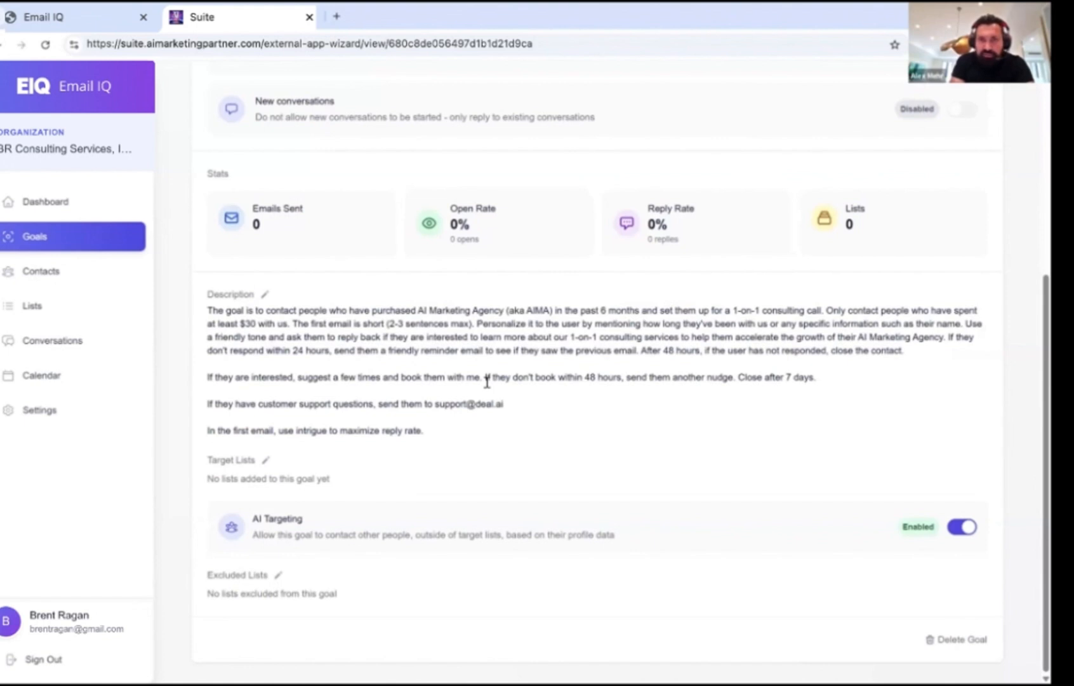
Step: Set the smart goal to active and return to the list of goals
{"action": "scroll", "coordinate": [983, 228], "scroll_direction": "up", "scroll_amount": 5}
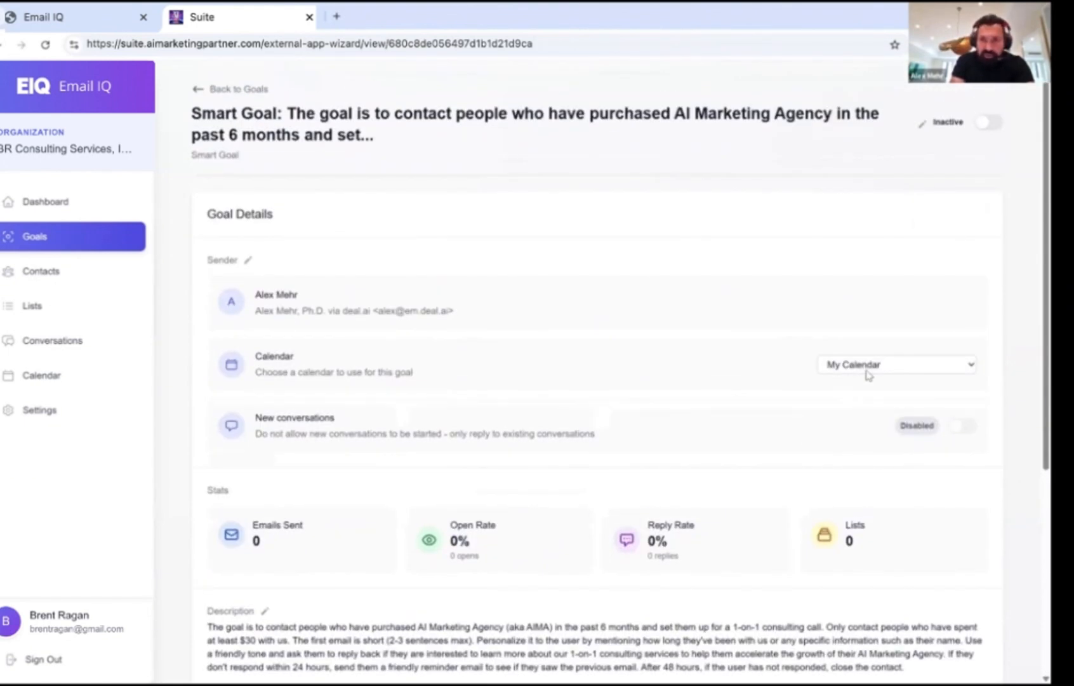
{"action": "left_click", "coordinate": [988, 124]}
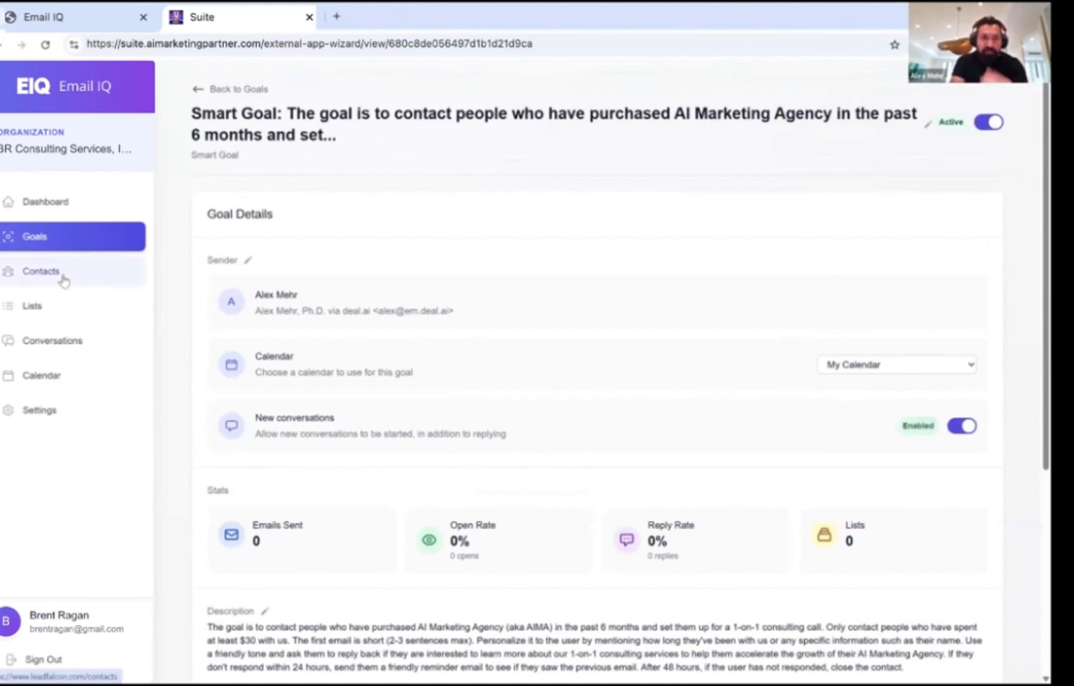
{"action": "left_click", "coordinate": [53, 236]}
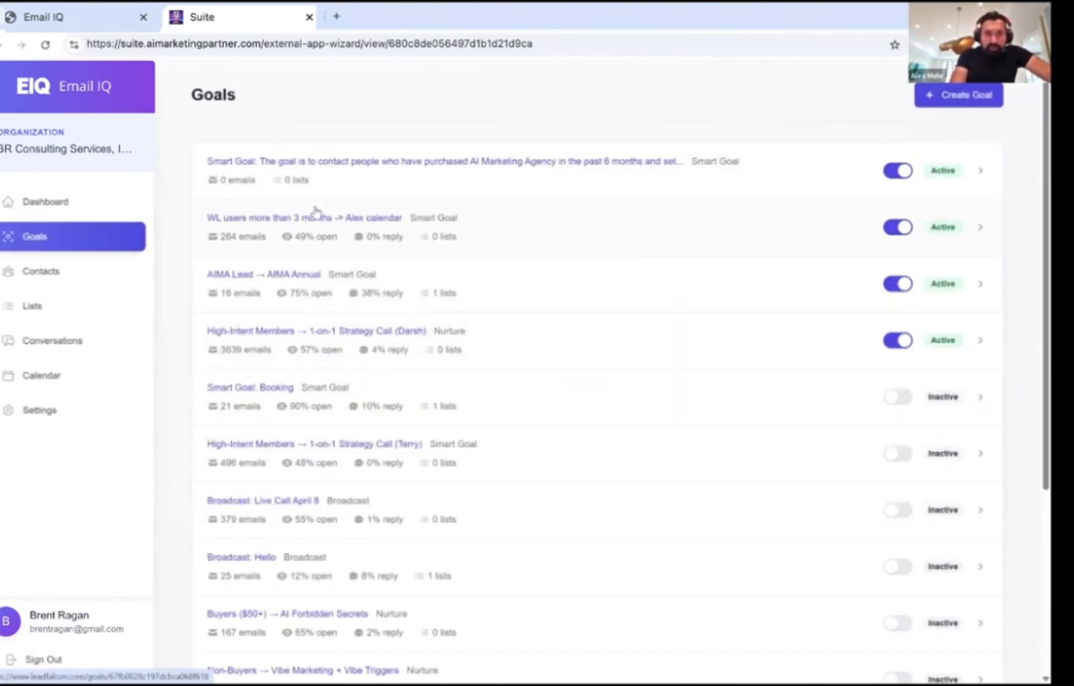
Step: Rename the new smart goal as "AIMA Purchasers ->" followed by the sender's first name and "Calendar", and return to the goals list
{"action": "left_click", "coordinate": [589, 164]}
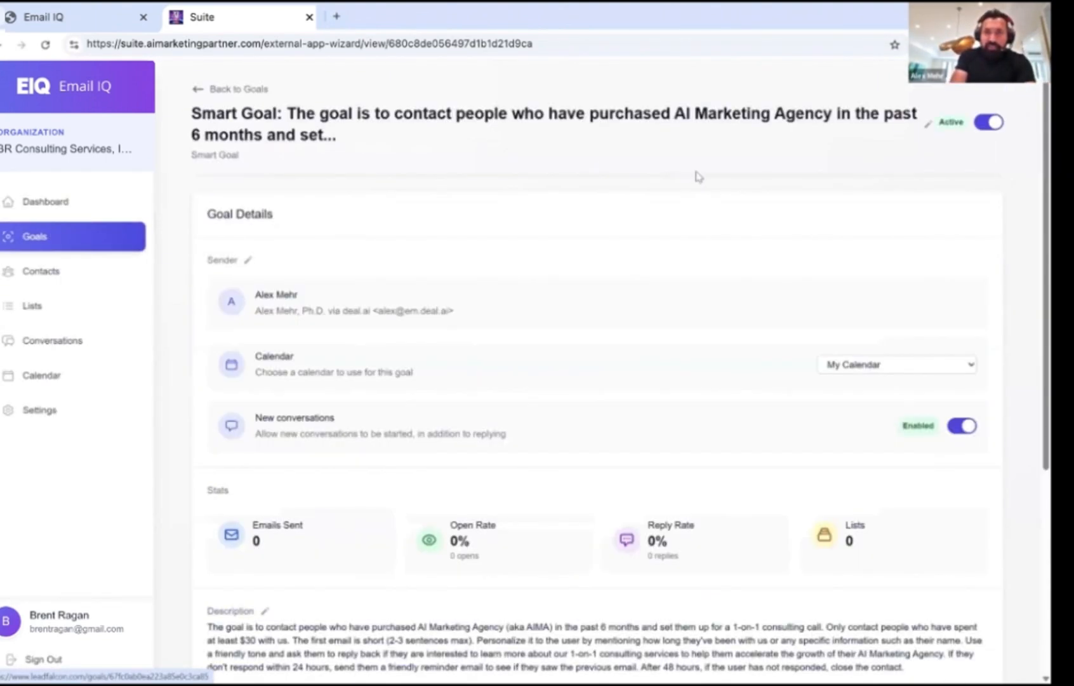
{"action": "left_click", "coordinate": [928, 128]}
{"action": "triple_click", "coordinate": [312, 113]}
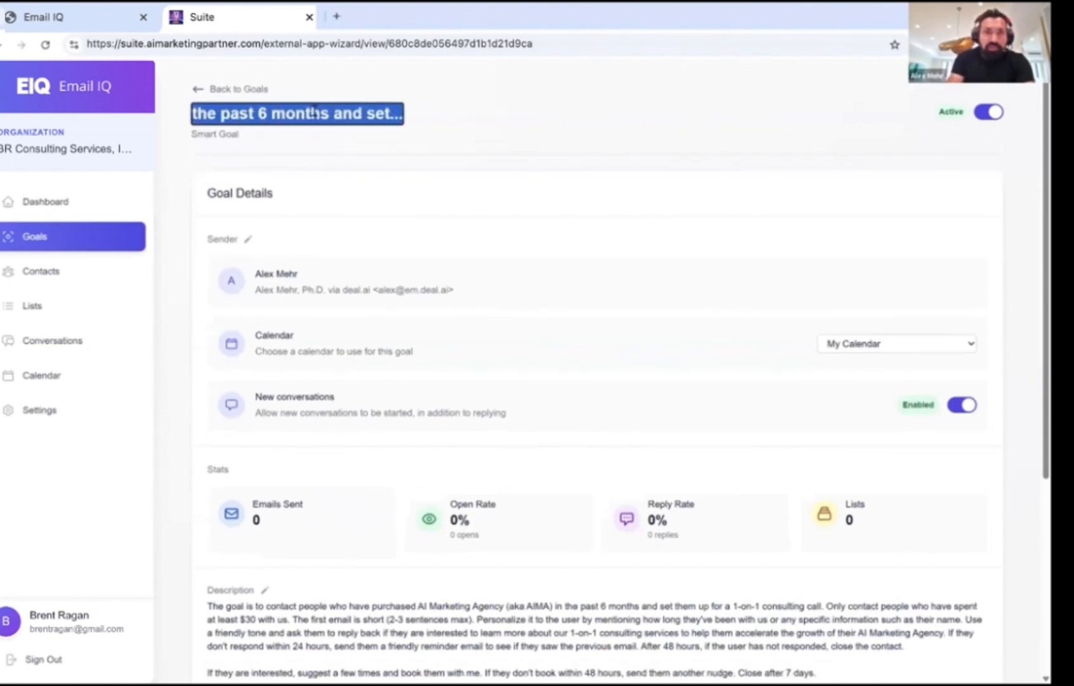
{"action": "type", "text": "AIMAPr"}
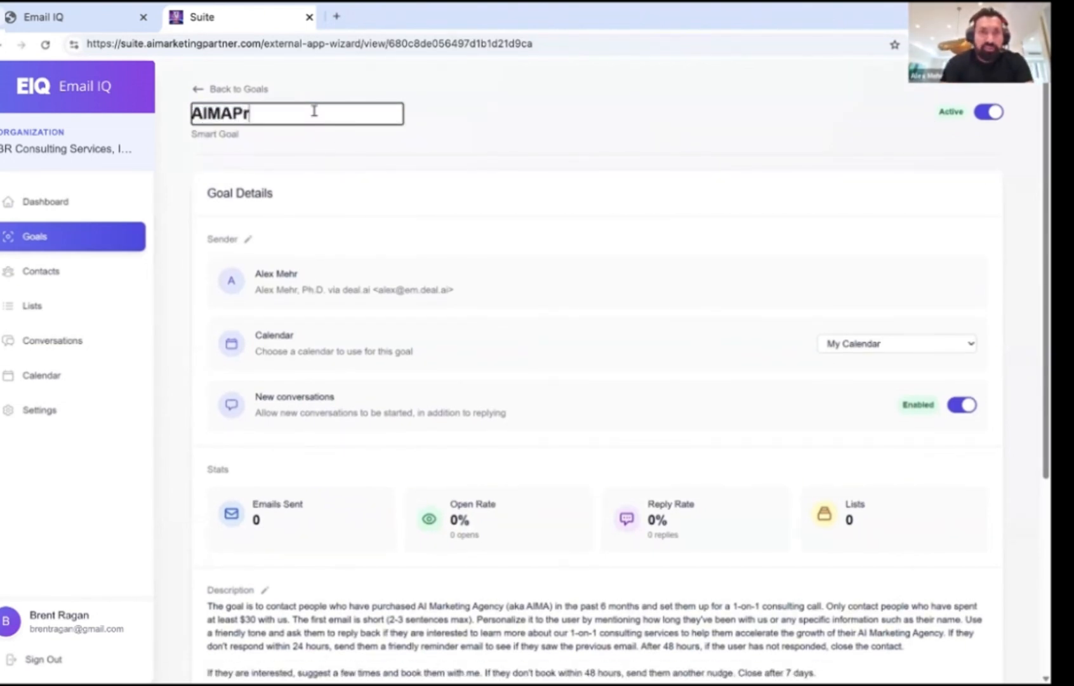
{"action": "key", "text": "BackSpace"}
{"action": "key", "text": "BackSpace"}
{"action": "type", "text": "Purchaser"}
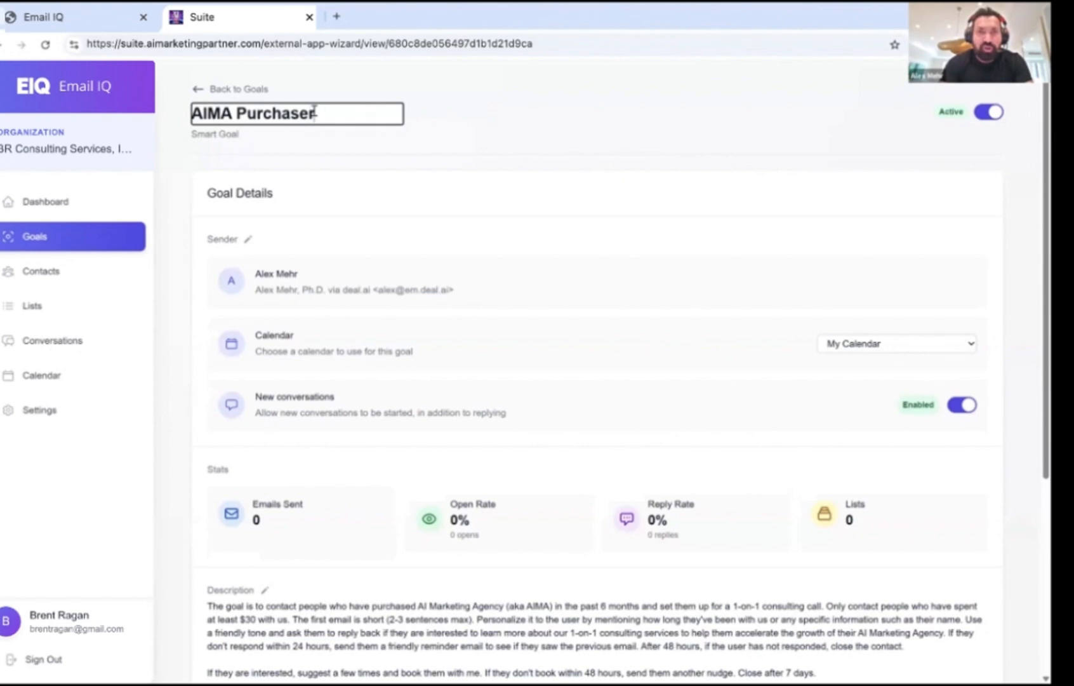
{"action": "type", "text": "s -> Alex "}
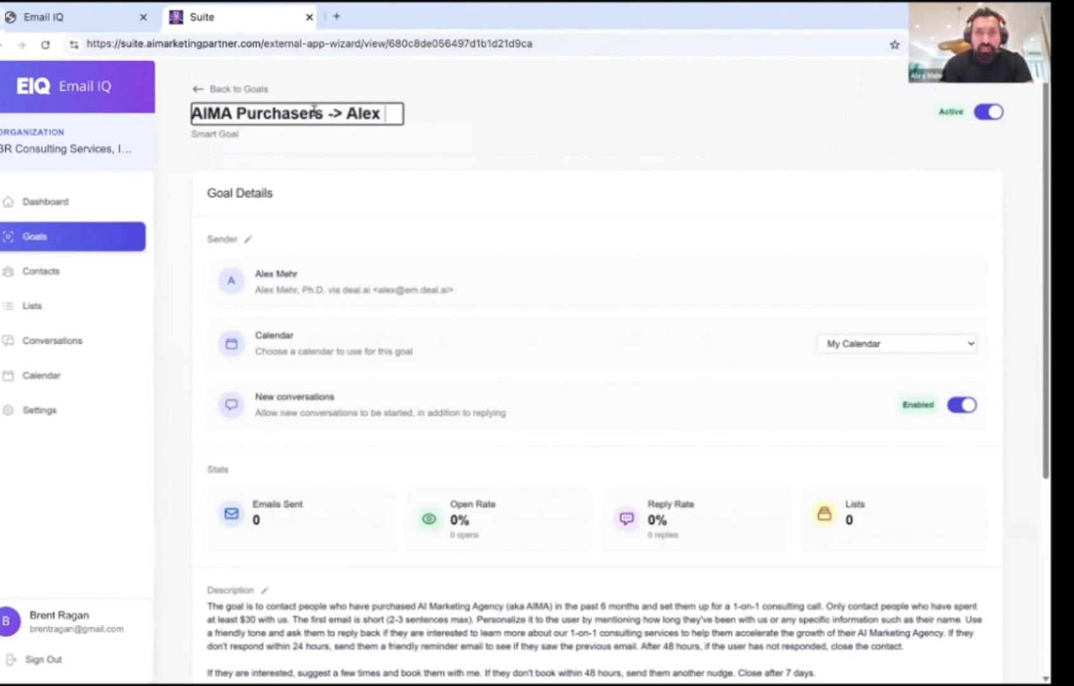
{"action": "type", "text": "Calendar"}
{"action": "left_click", "coordinate": [575, 136]}
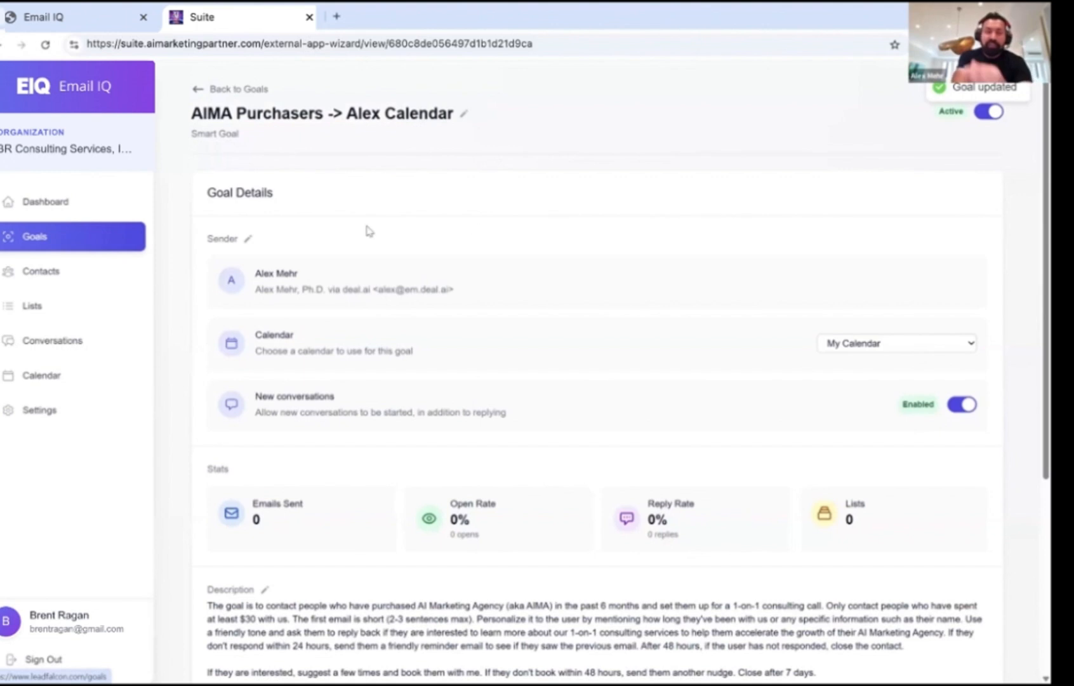
{"action": "left_click", "coordinate": [110, 246]}
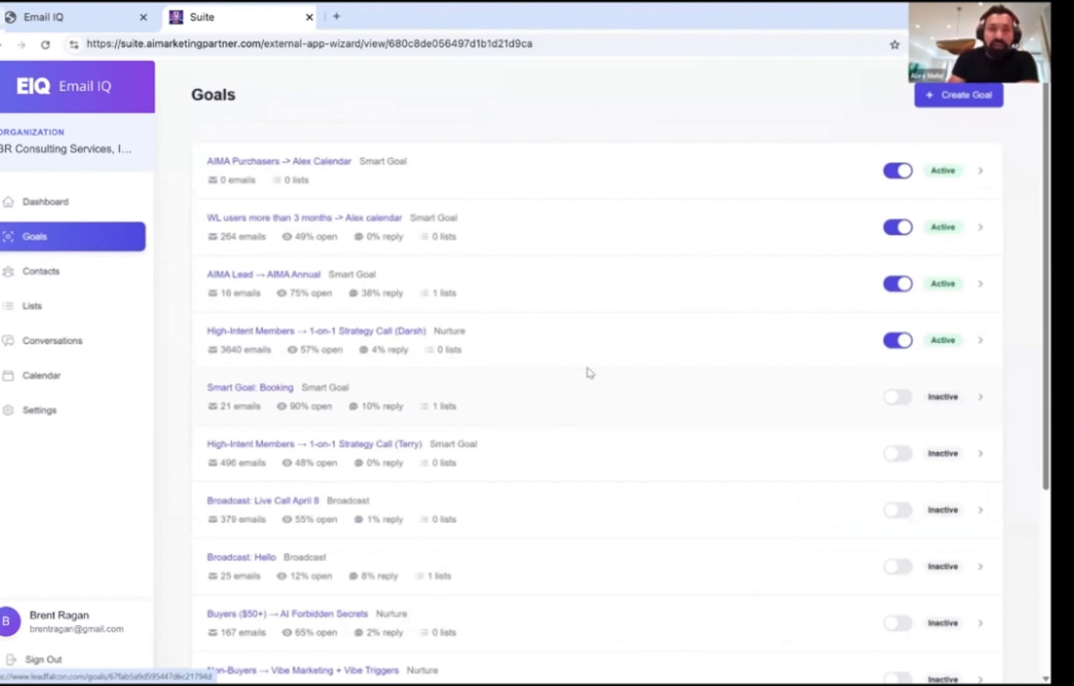
Step: Review the stats and description of the active "High-Intent Members → 1-on-1 Strategy Call" nurture goal and return to the goals list
{"action": "left_click", "coordinate": [365, 333]}
{"action": "scroll", "coordinate": [404, 370], "scroll_direction": "down", "scroll_amount": 3}
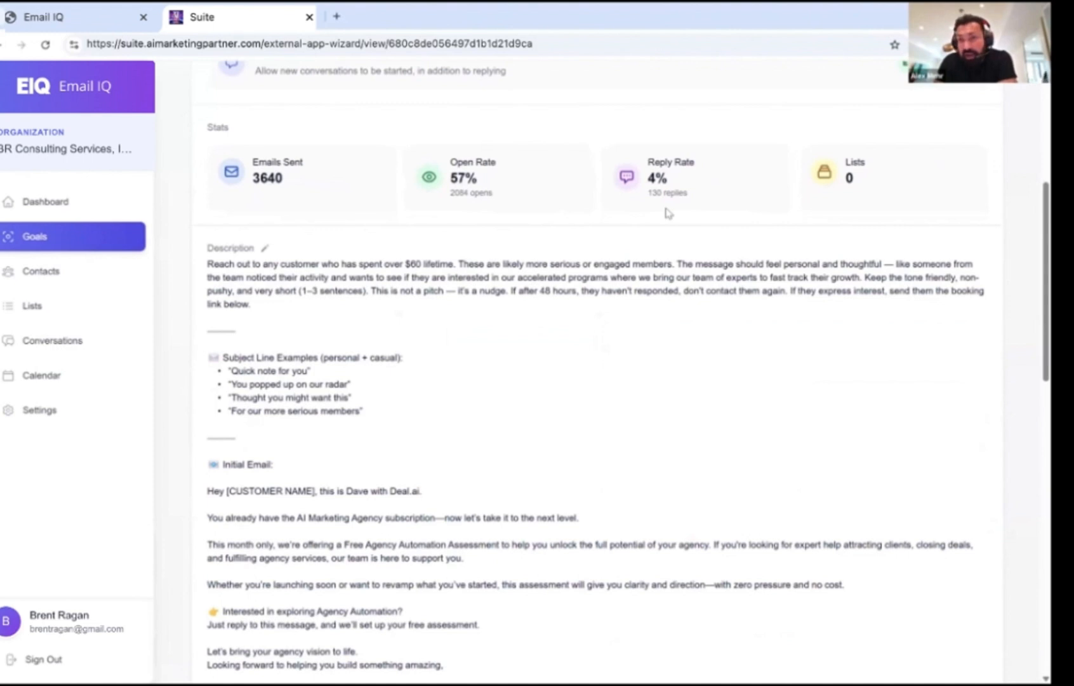
{"action": "scroll", "coordinate": [597, 368], "scroll_direction": "up", "scroll_amount": 5}
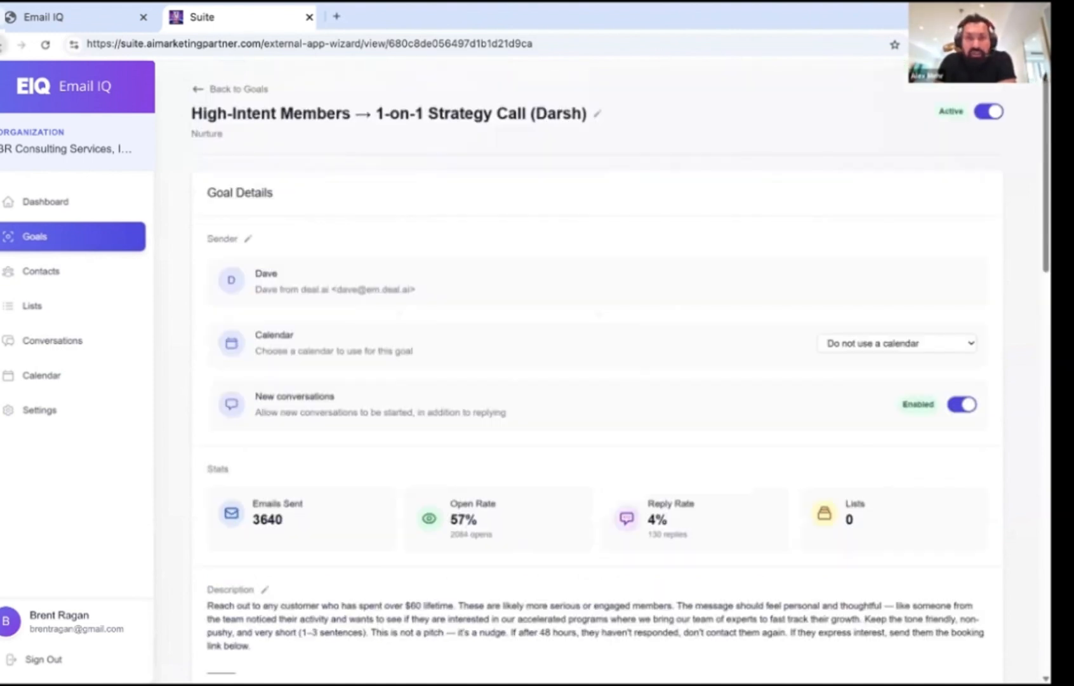
{"action": "left_click", "coordinate": [83, 241]}
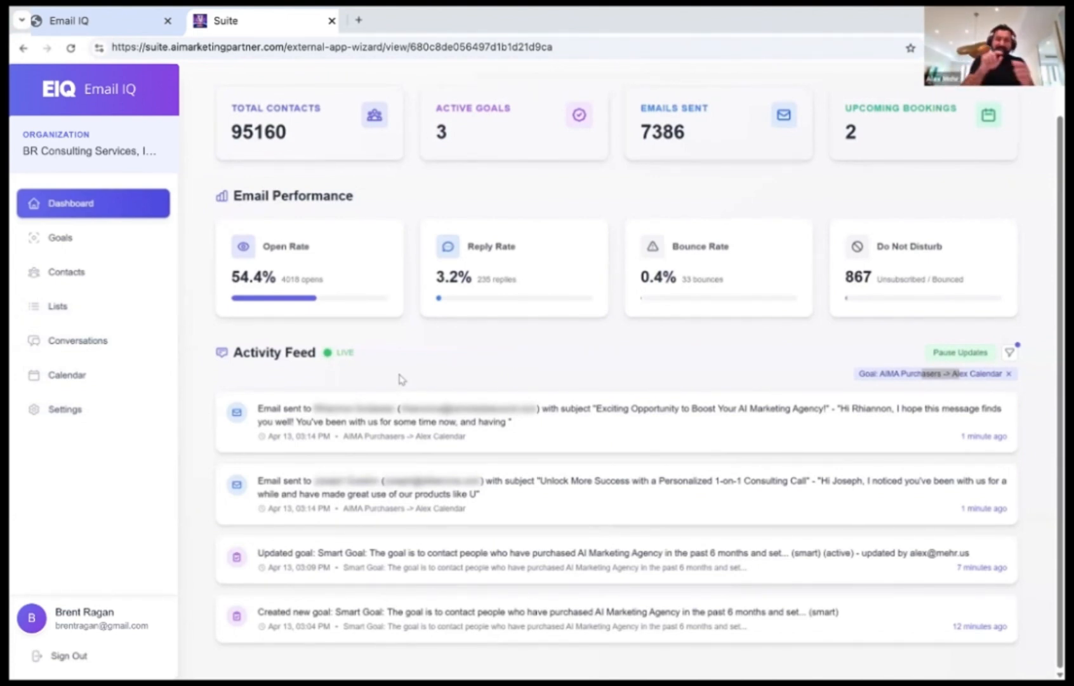
Step: Open the most recent inbox conversation and examine the contact's reply and the AI's follow-up message
{"action": "left_click", "coordinate": [82, 286]}
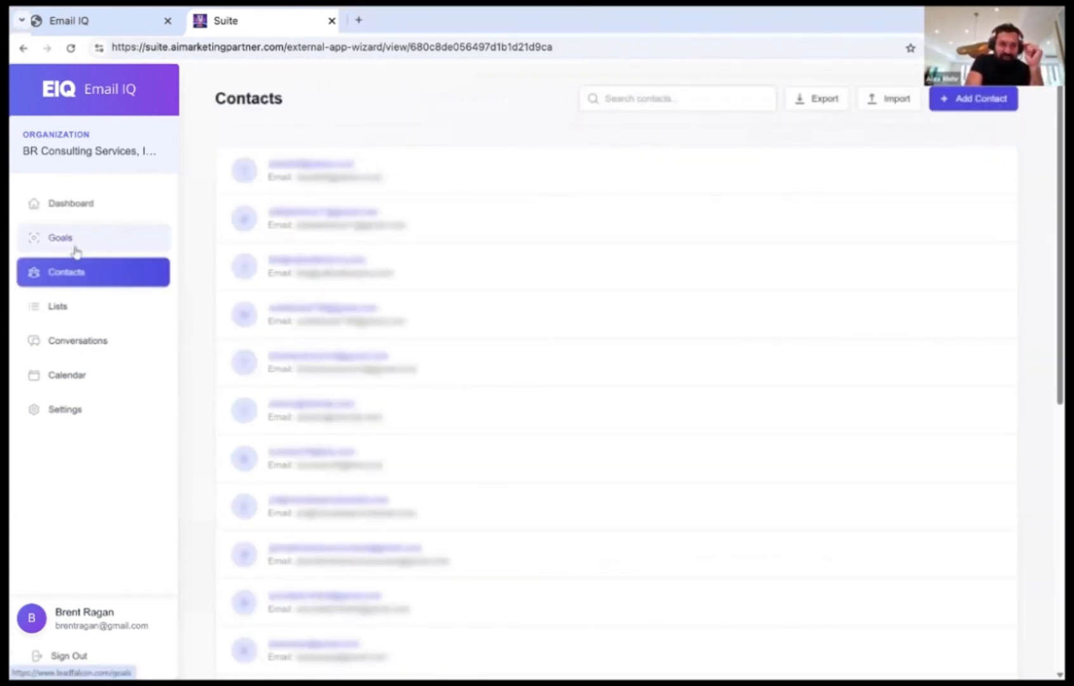
{"action": "left_click", "coordinate": [75, 349]}
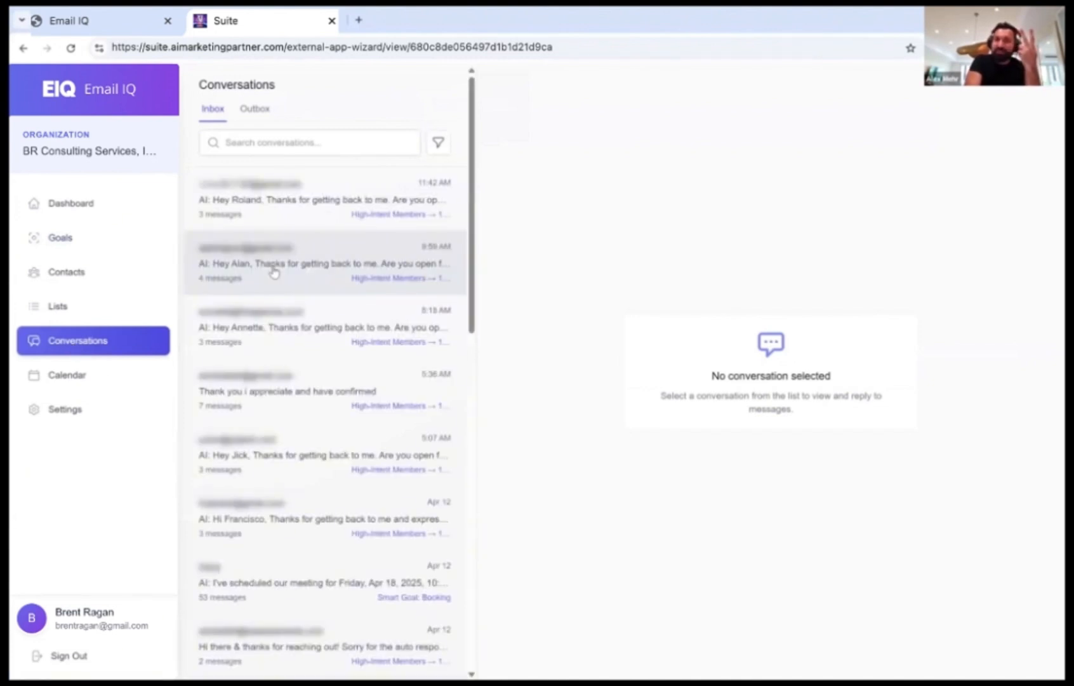
{"action": "left_click", "coordinate": [316, 218]}
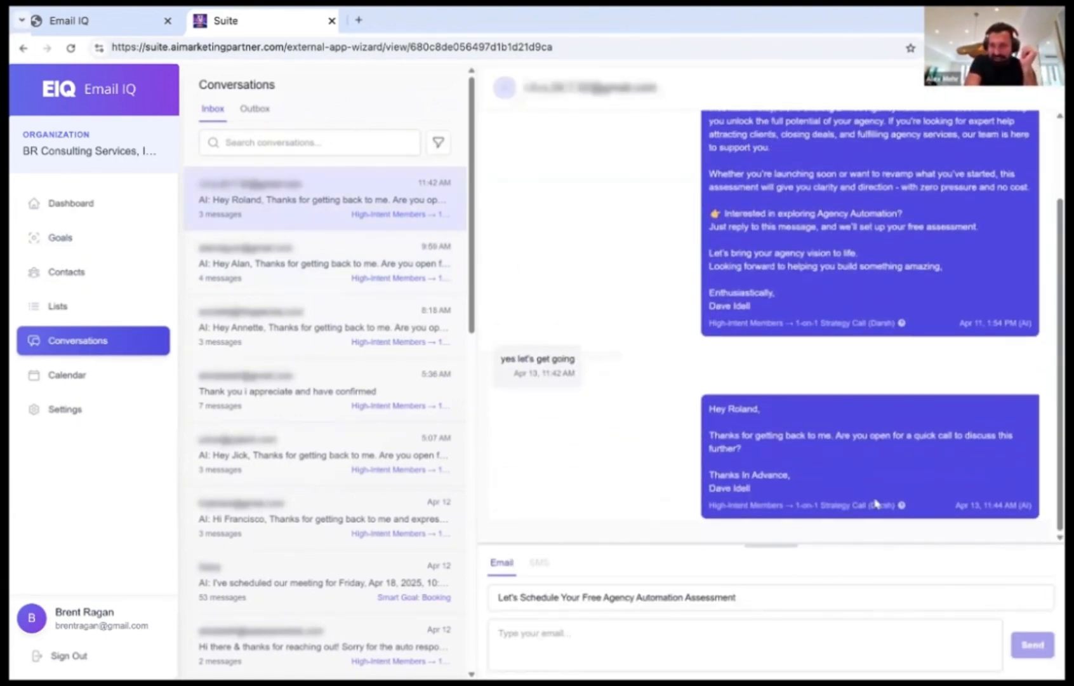
{"action": "mouse_move", "coordinate": [902, 508]}
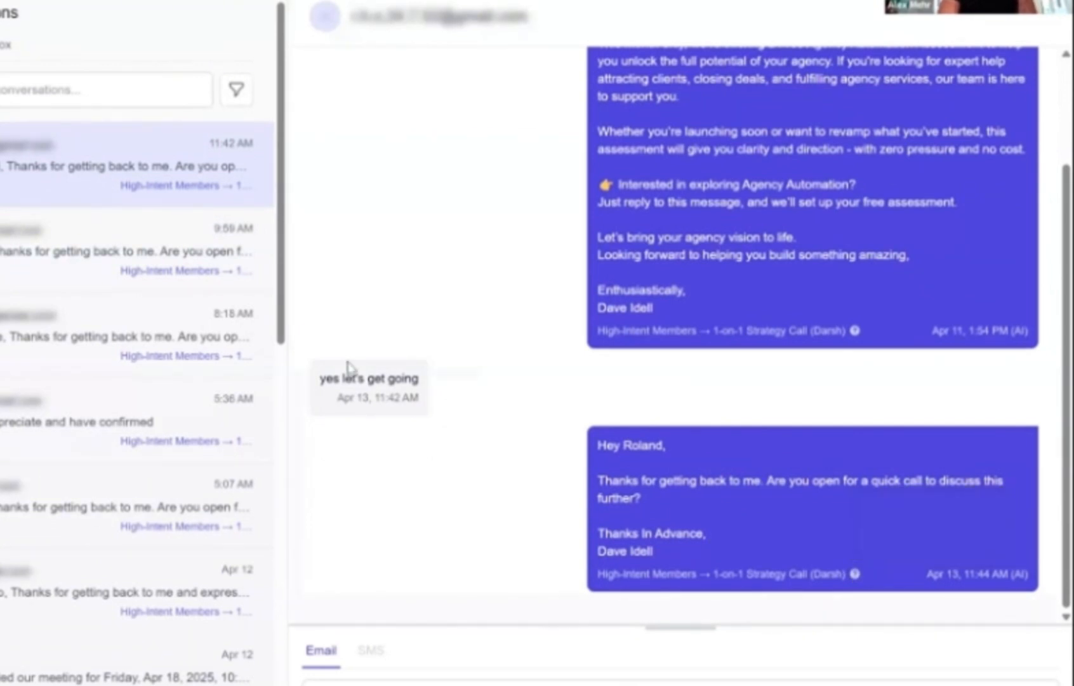
{"action": "mouse_move", "coordinate": [854, 575]}
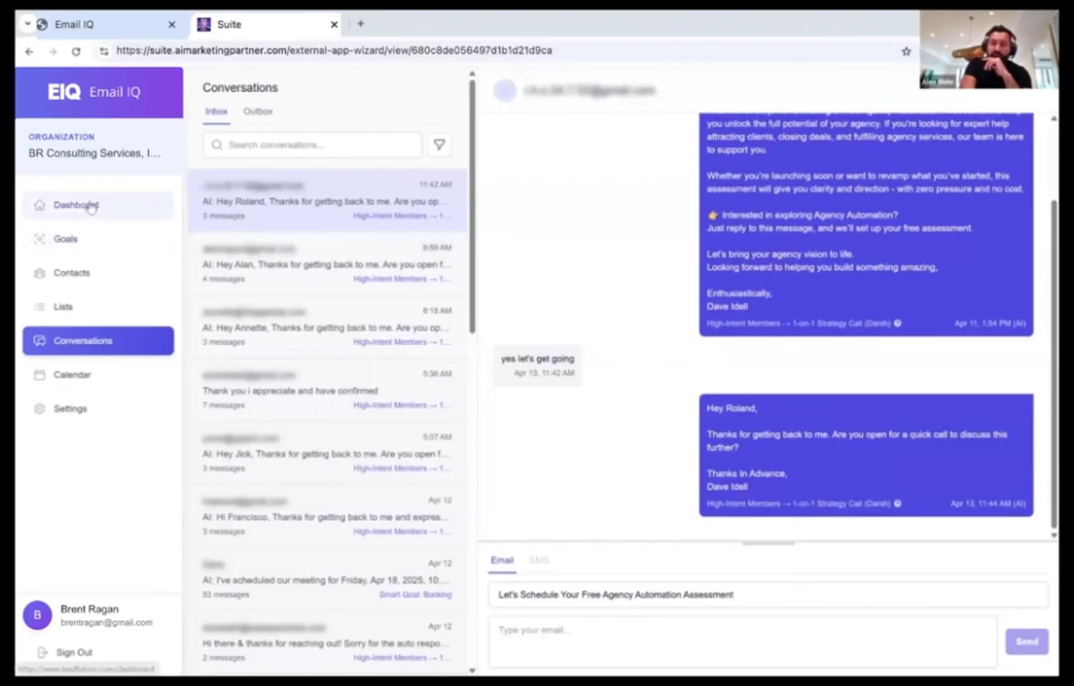
Step: Look over the dashboard's activity feed, the saved contact lists and the contacts
{"action": "left_click", "coordinate": [89, 208]}
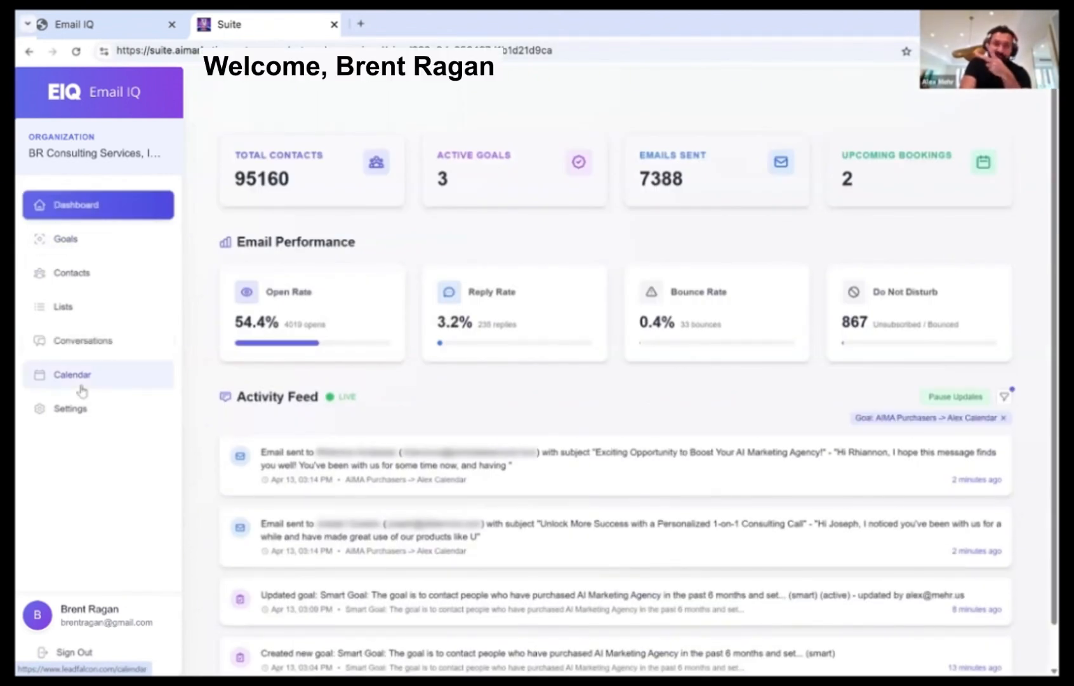
{"action": "left_click", "coordinate": [92, 307]}
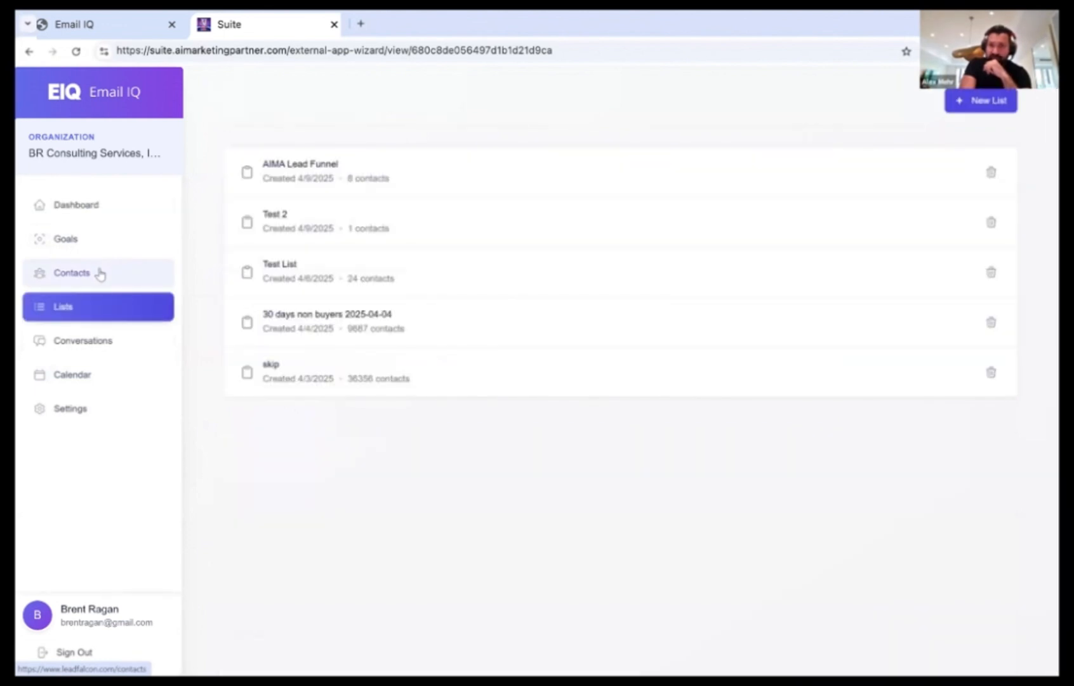
{"action": "left_click", "coordinate": [98, 273]}
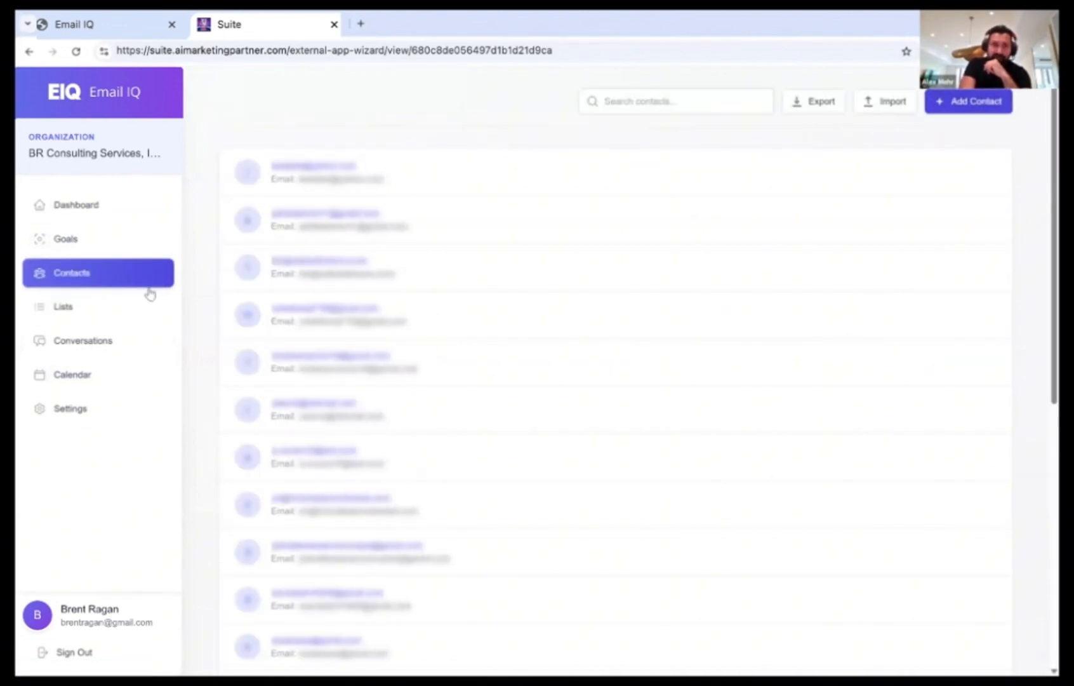
Step: Open the organization's settings and review the sender, email domain, wallet and integrations sections
{"action": "left_click", "coordinate": [75, 412]}
{"action": "scroll", "coordinate": [444, 450], "scroll_direction": "down", "scroll_amount": 4}
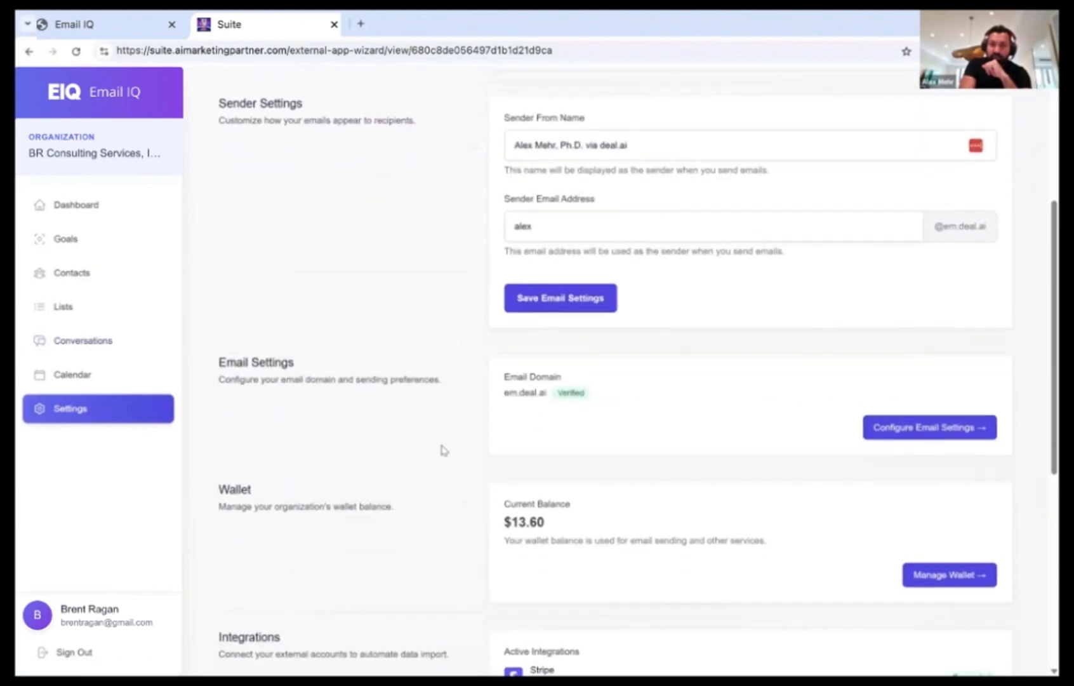
{"action": "scroll", "coordinate": [444, 450], "scroll_direction": "down", "scroll_amount": 2}
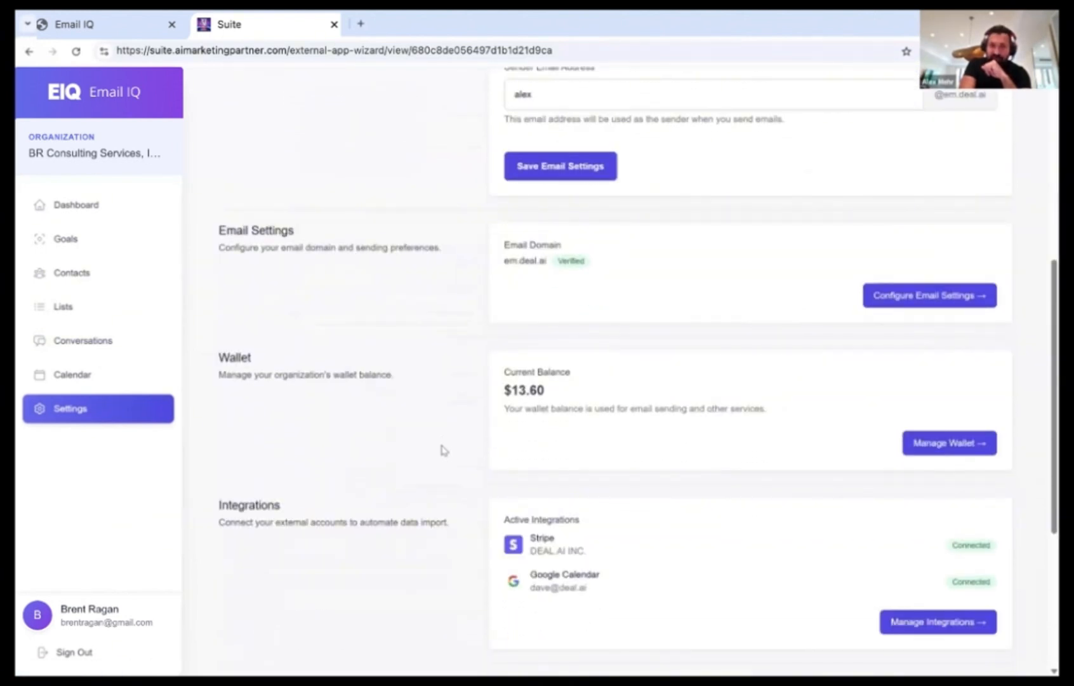